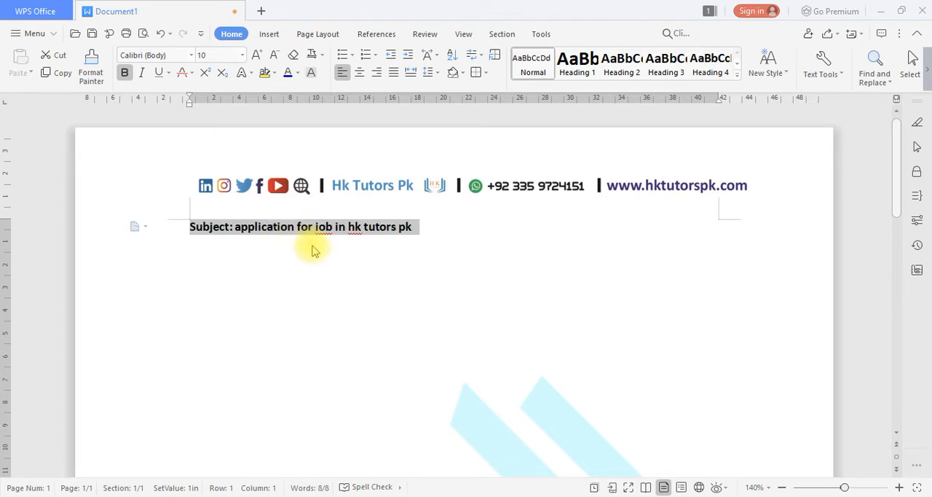
Underline the selected subject line and format it in 12-point Times New Roman.
key(ctrl+u)
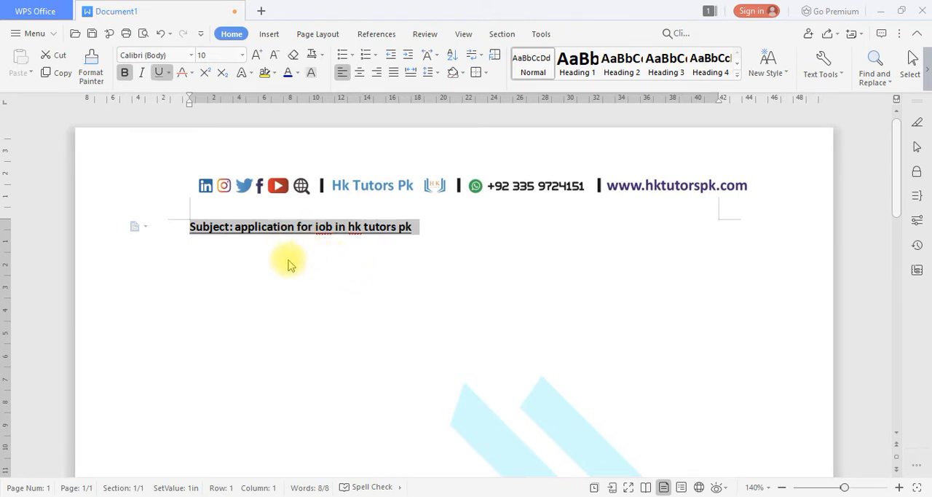
click(219, 56)
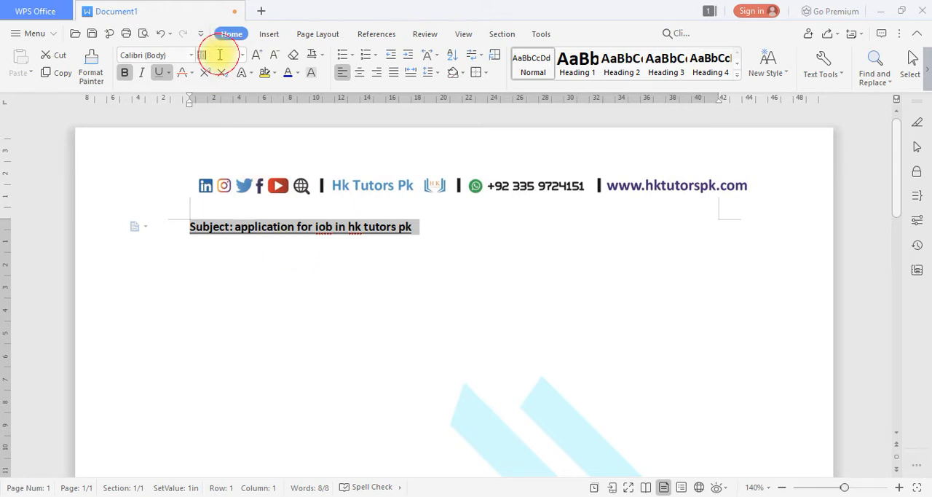
text(12)
key(Return)
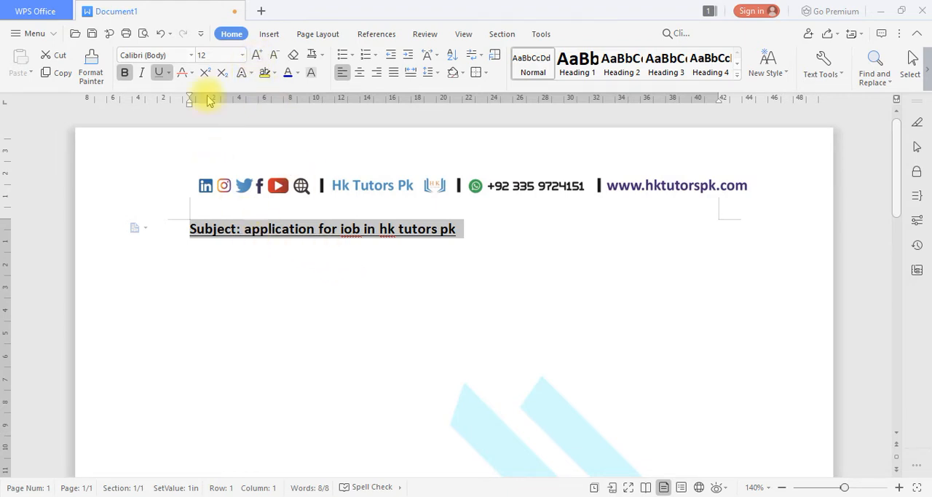
click(184, 54)
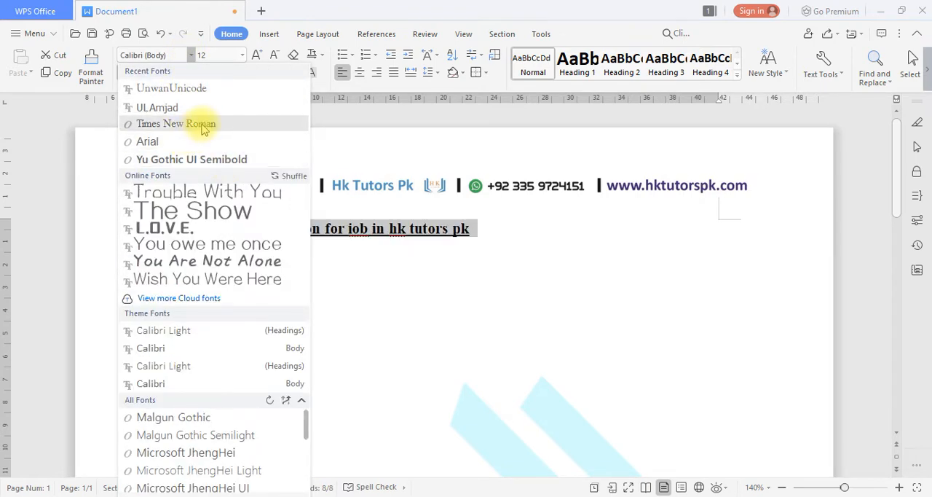
click(202, 123)
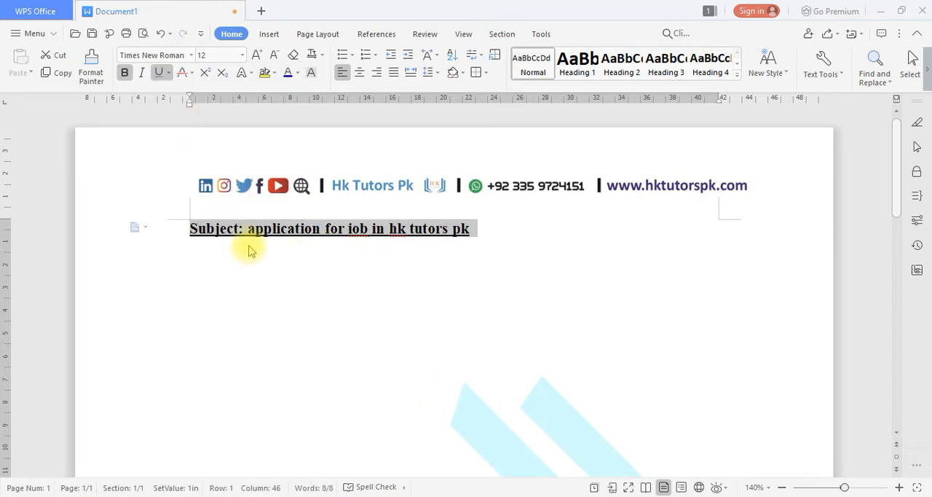
Grow the subject line's font size step by step to 24 and shrink it one step to 22.
click(251, 56)
click(252, 55)
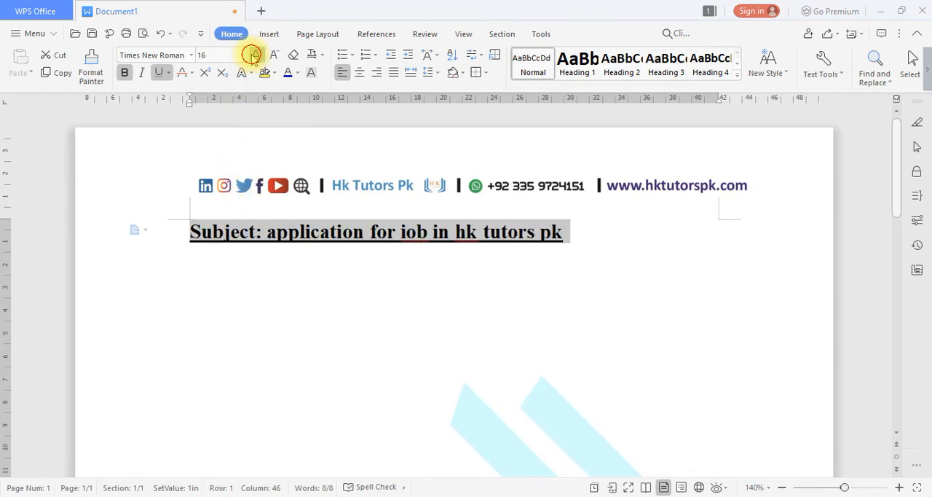
click(252, 56)
click(252, 56)
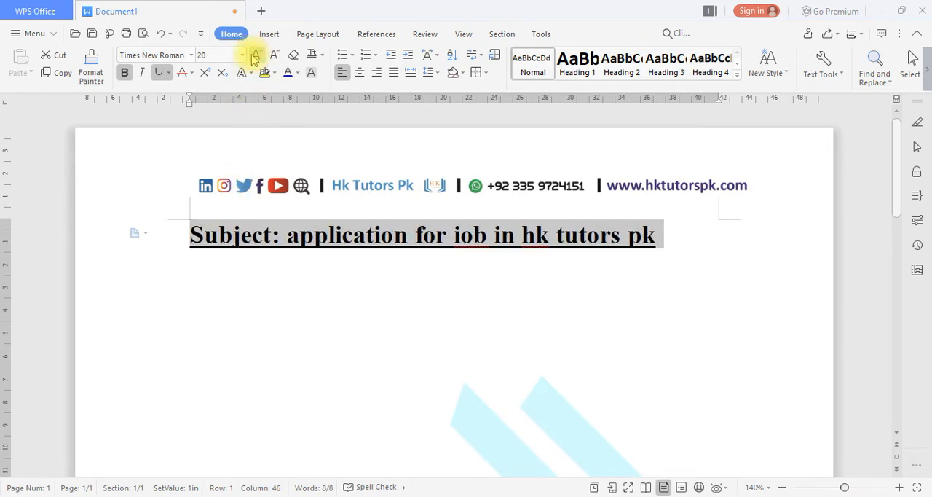
click(253, 56)
click(255, 57)
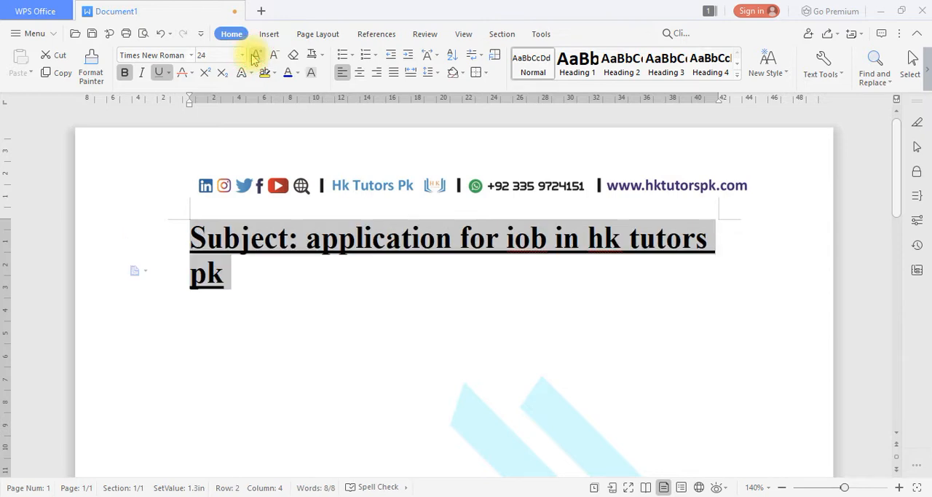
click(273, 58)
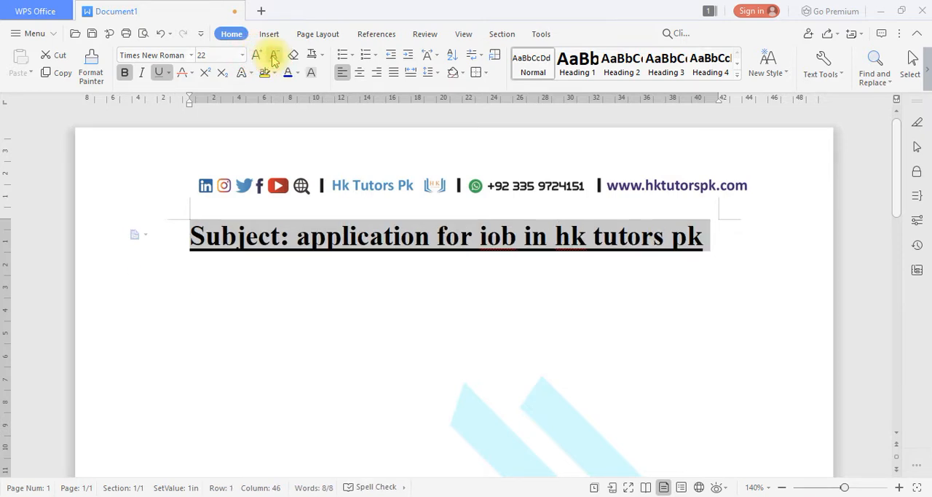
Replace the entire subject line with the text "Cv amking" and start a new line below it.
key(ctrl+a)
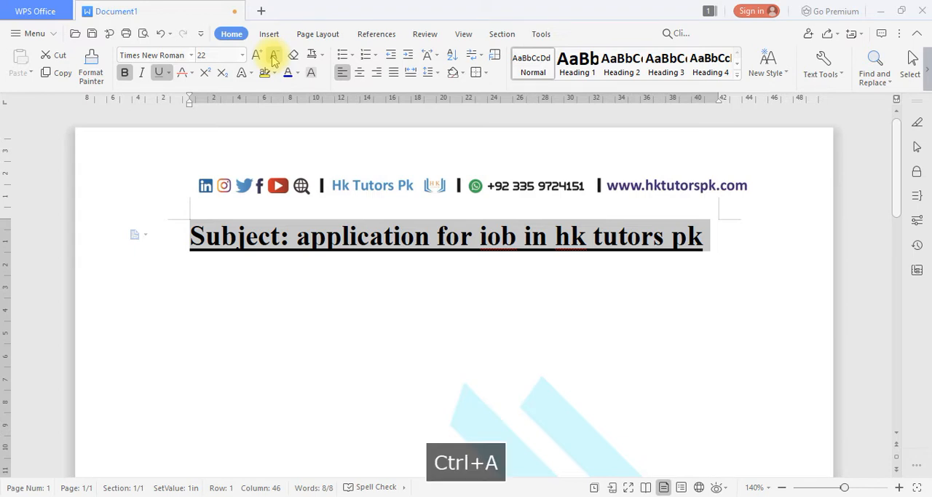
key(BackSpace)
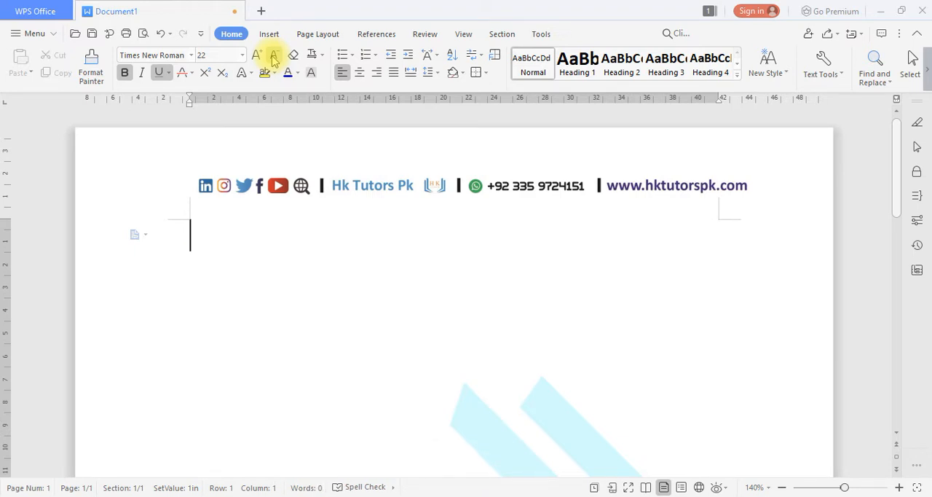
text(jo)
key(BackSpace)
key(BackSpace)
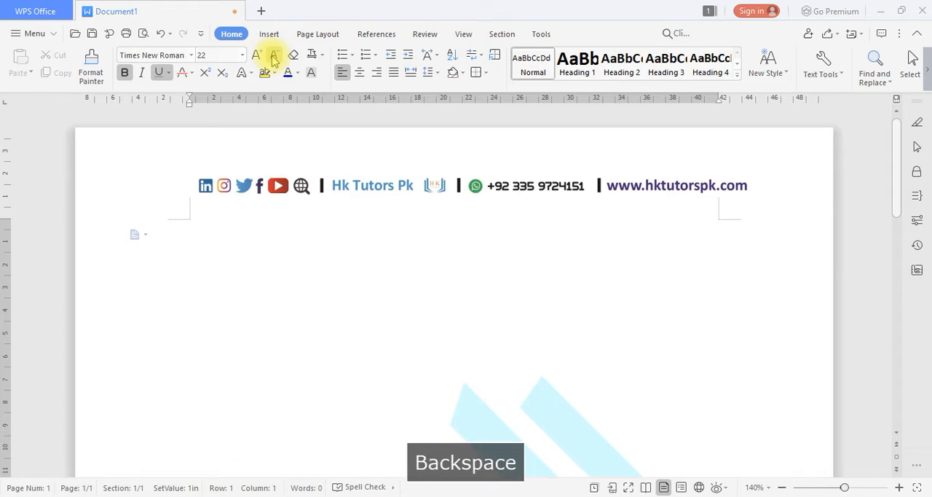
text(Ccv)
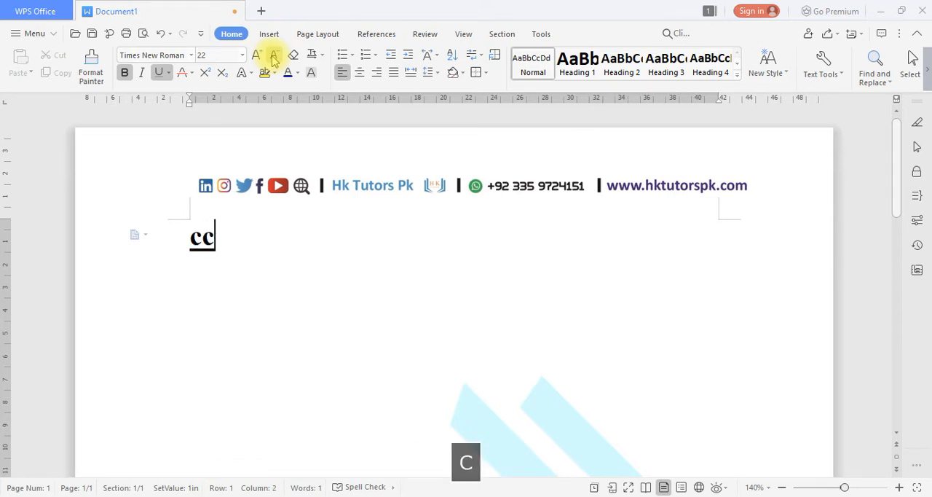
key(BackSpace)
key(BackSpace)
key(BackSpace)
text(v)
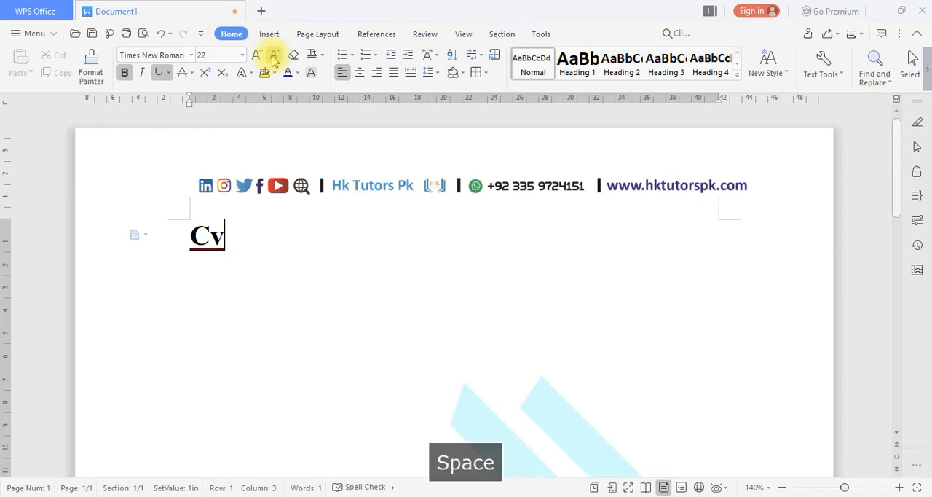
text( amking)
key(Return)
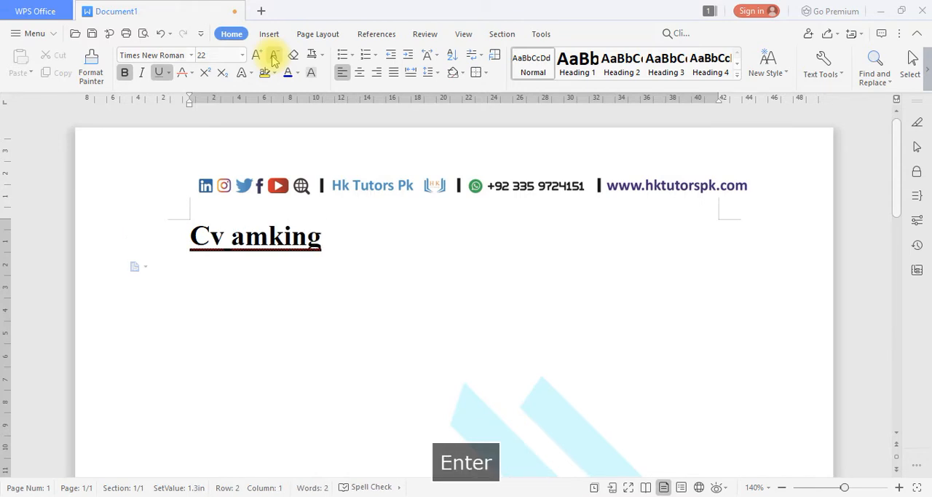
Enter "Apply online army paf" as the second line of the document.
text(apply onli)
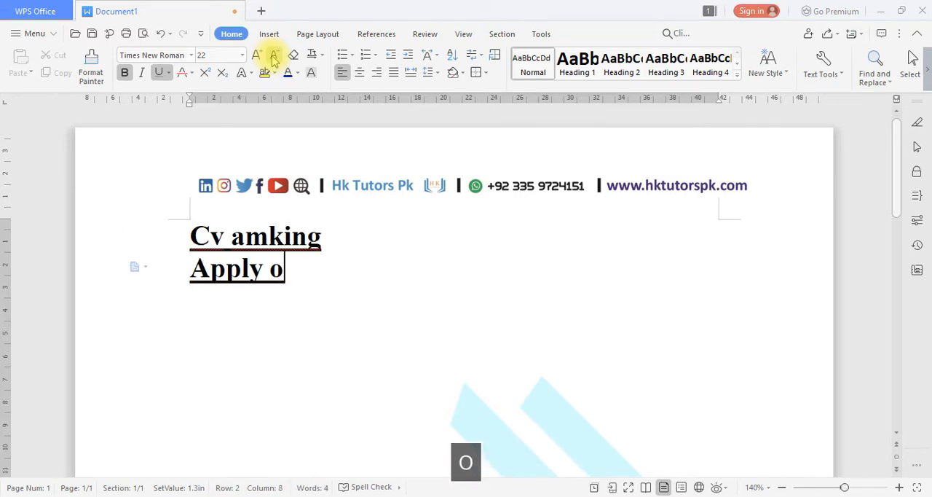
text(ne army )
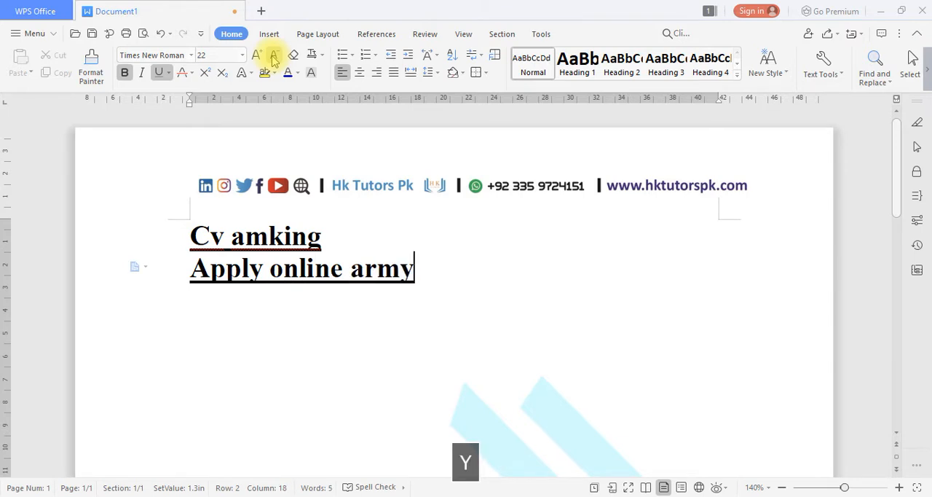
text( paf)
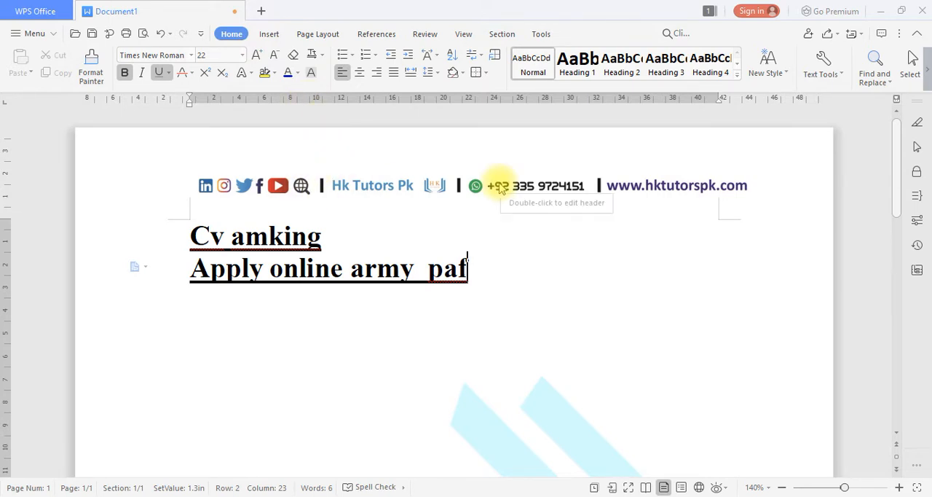
Select all the text and enlarge it to font size 72.
key(ctrl+a)
key(ctrl+bracketright)
key(ctrl+bracketright)
key(ctrl+bracketright)
key(ctrl+bracketright)
key(ctrl+bracketright)
key(ctrl+bracketright)
key(ctrl+bracketright)
key(ctrl+bracketright)
key(ctrl+bracketright)
key(ctrl+bracketright)
key(ctrl+bracketright)
key(ctrl+bracketright)
key(ctrl+bracketright)
key(ctrl+bracketright)
key(ctrl+bracketright)
key(ctrl+bracketright)
key(ctrl+bracketright)
key(ctrl+bracketright)
key(ctrl+bracketright)
key(ctrl+bracketright)
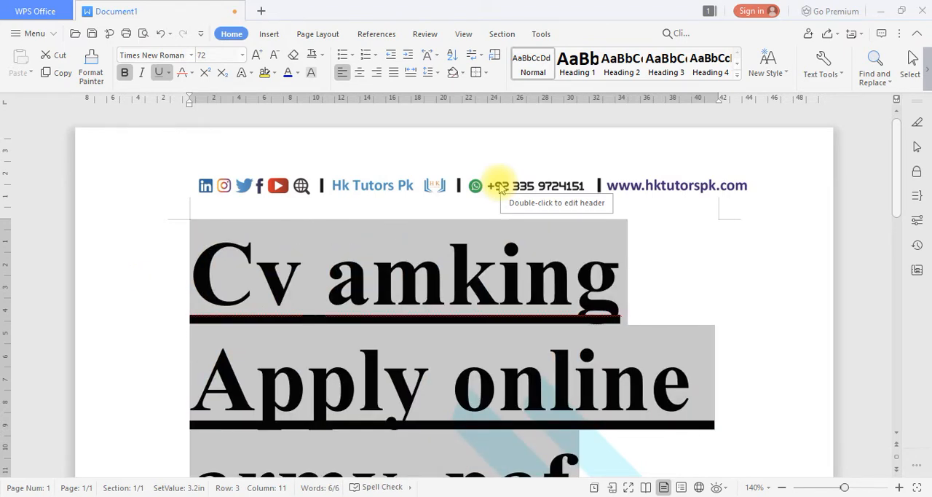
Examine how the enlarged lines of text fill the page.
scroll(562, 416, down, 2)
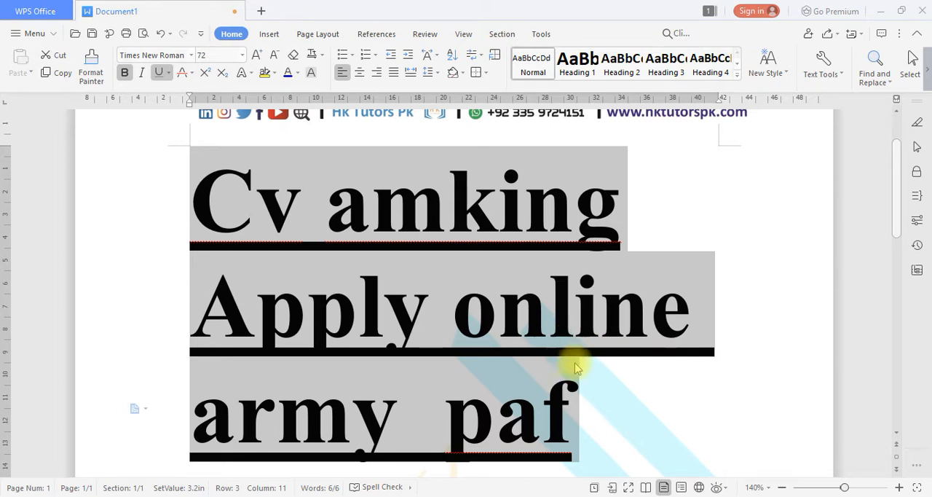
scroll(609, 373, down, 2)
scroll(699, 342, up, 2)
scroll(726, 336, up, 1)
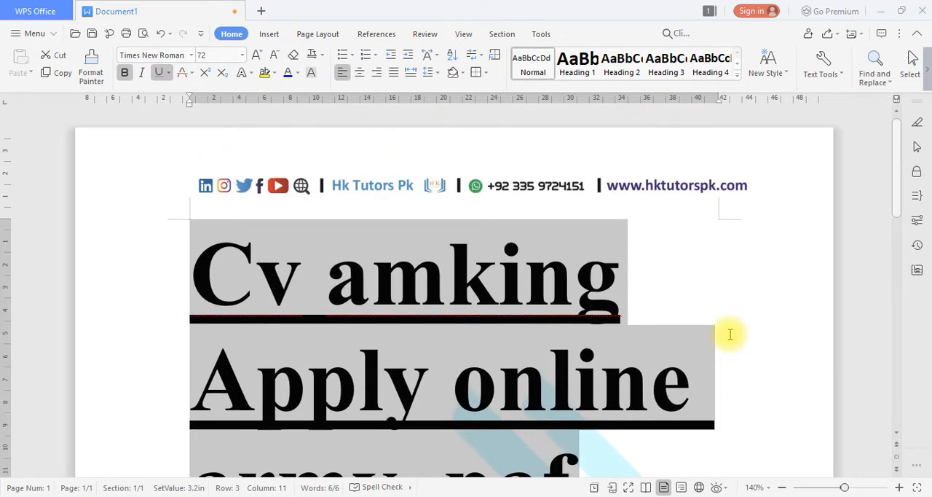
scroll(731, 332, down, 5)
scroll(729, 334, up, 4)
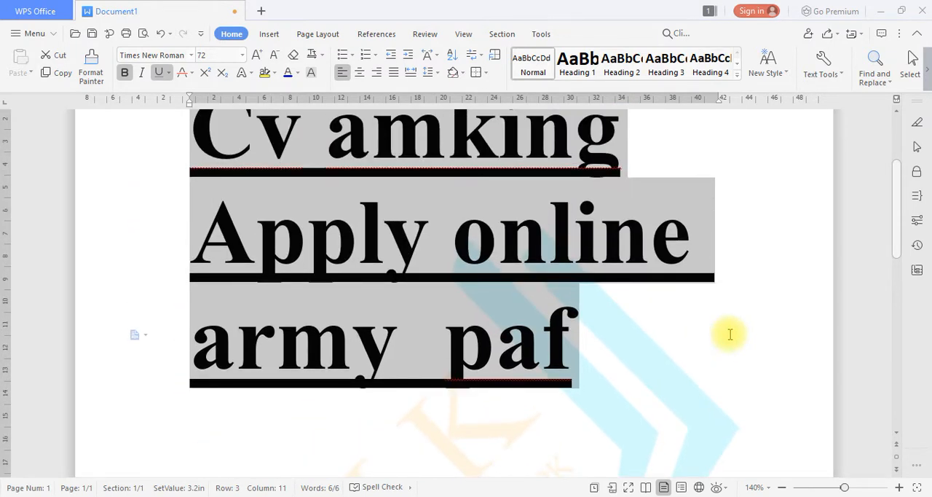
scroll(730, 334, up, 3)
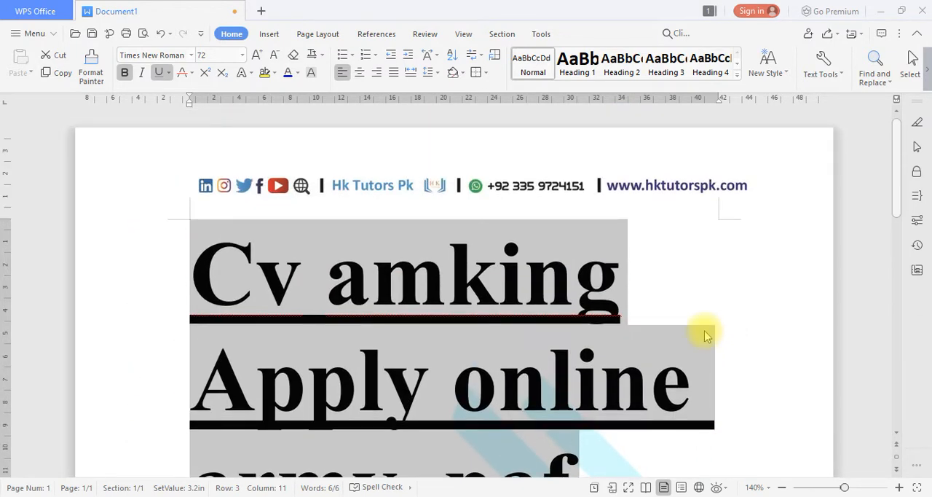
scroll(707, 333, down, 1)
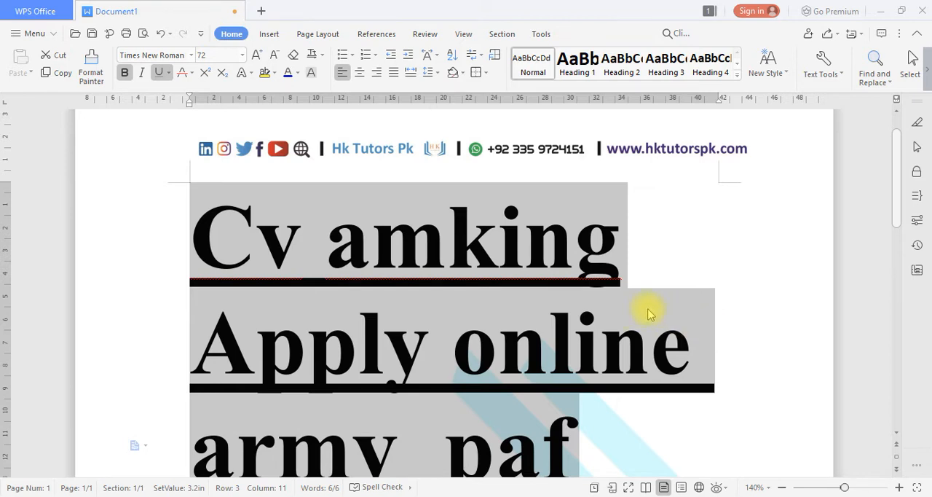
scroll(653, 291, down, 1)
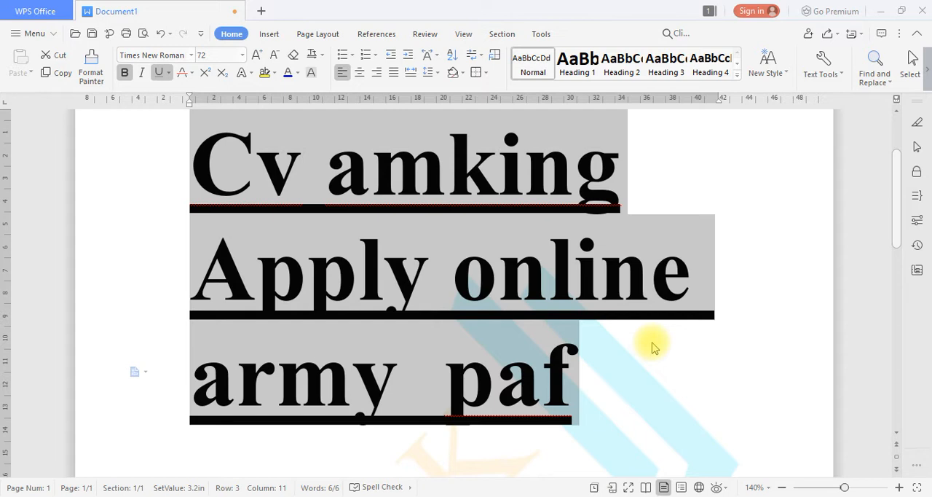
scroll(718, 385, up, 2)
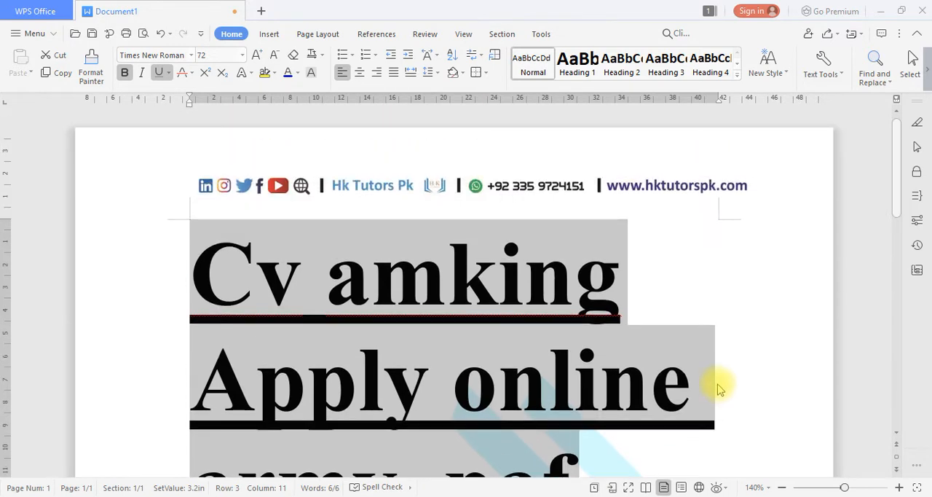
scroll(718, 385, down, 2)
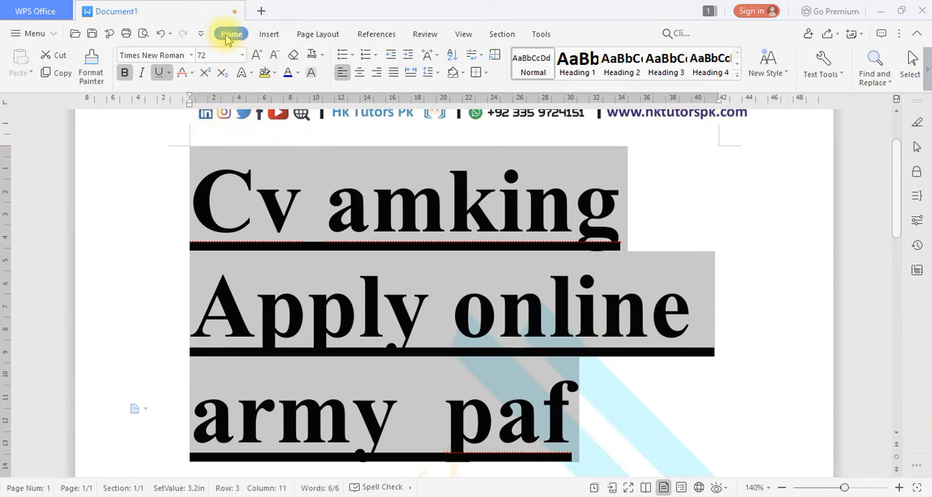
Set the font size of all the selected text to 12 and delete both lines.
click(214, 52)
text(11)
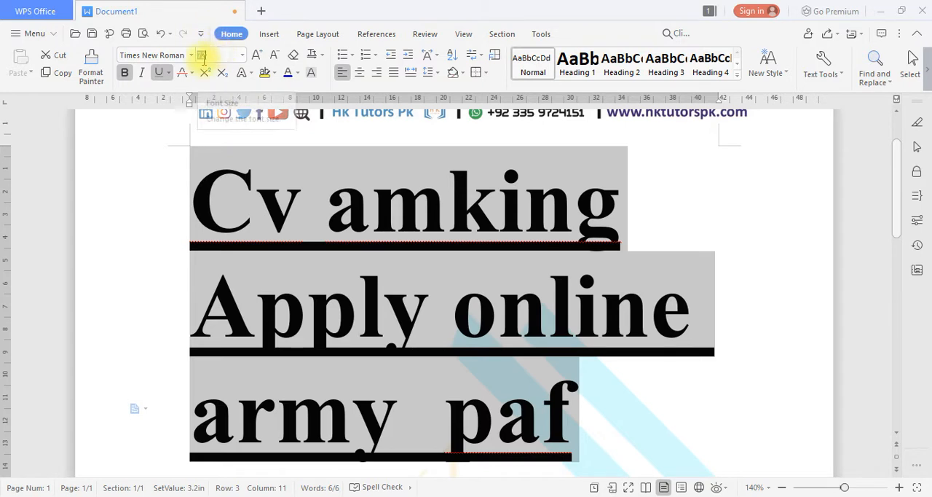
key(Return)
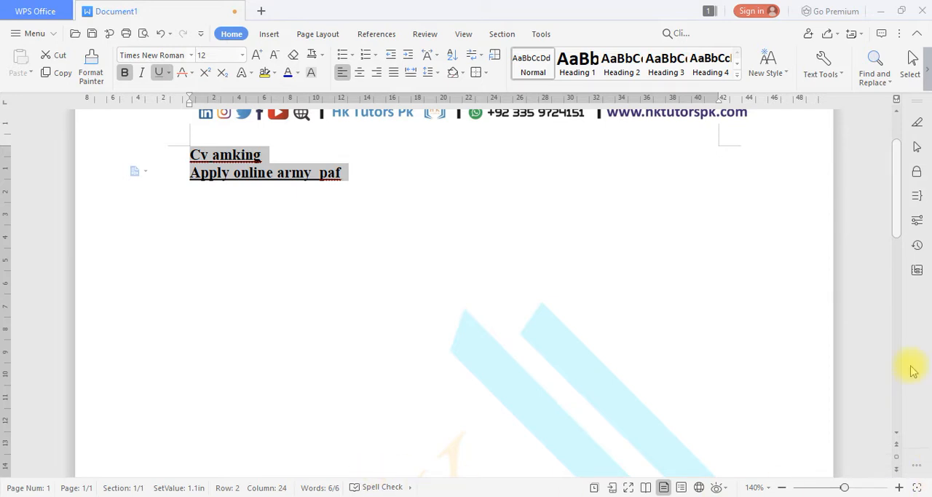
key(BackSpace)
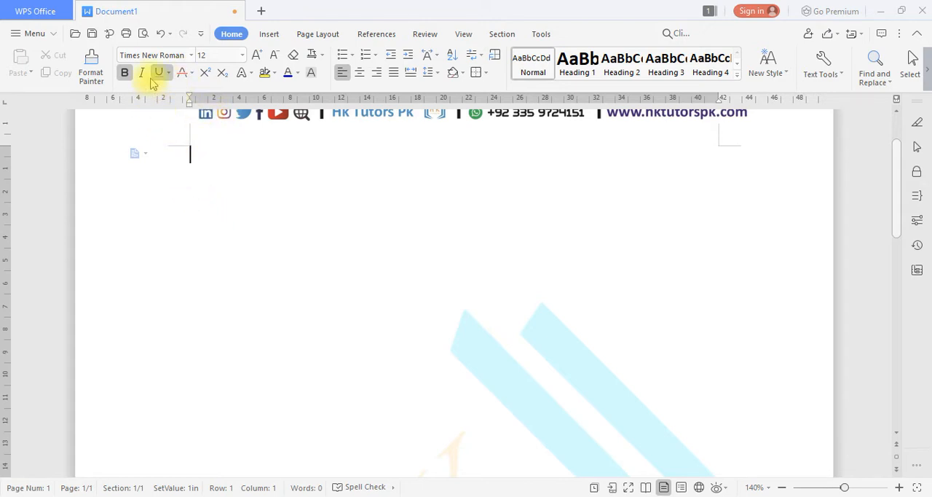
click(124, 73)
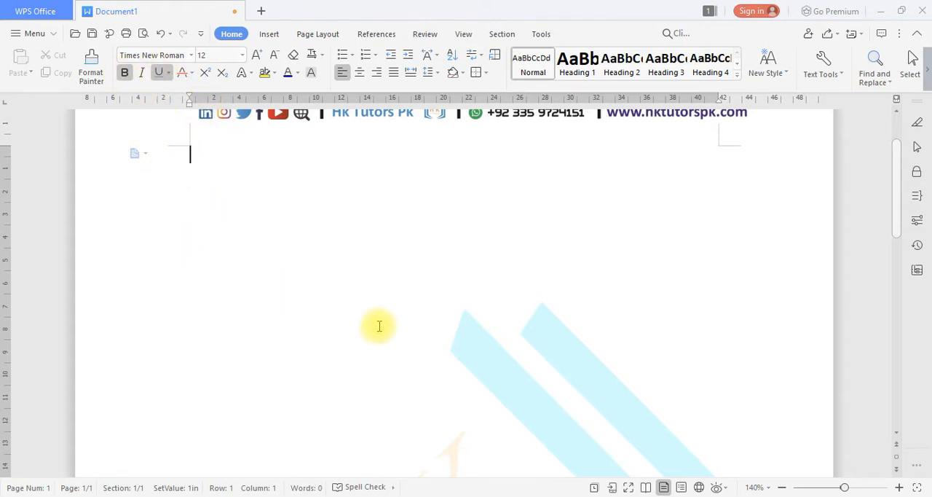
text(Jio; gsldjklfgjkl fgkl; fggl;g'kl; l)
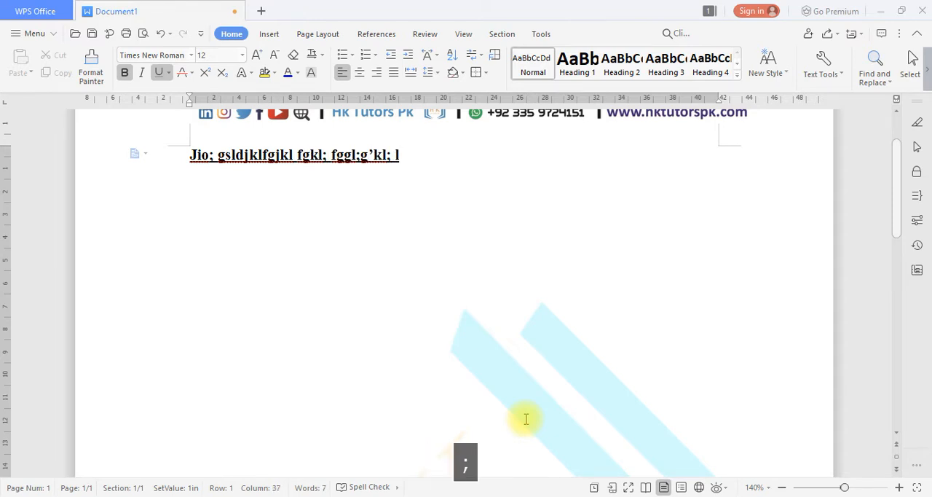
key(BackSpace)
key(BackSpace)
key(BackSpace)
key(BackSpace)
key(BackSpace)
key(BackSpace)
key(BackSpace)
key(BackSpace)
key(BackSpace)
key(BackSpace)
key(BackSpace)
key(BackSpace)
key(BackSpace)
key(BackSpace)
key(BackSpace)
key(BackSpace)
key(BackSpace)
key(BackSpace)
key(BackSpace)
key(BackSpace)
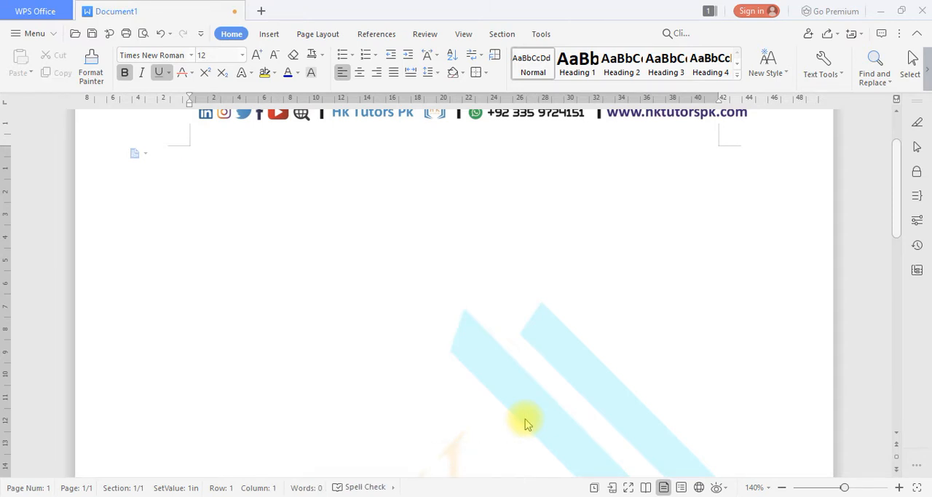
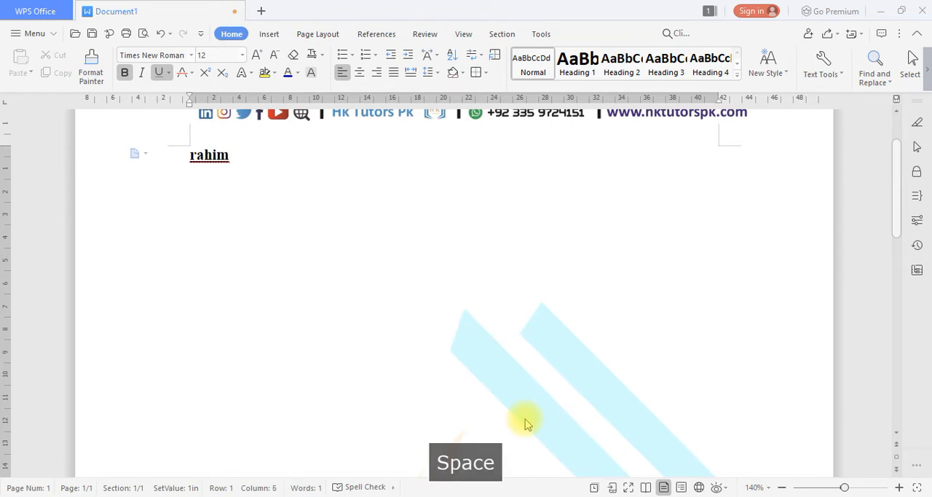
Enter a person's full name as the first line of the document.
key(Return)
key(BackSpace)
key(BackSpace)
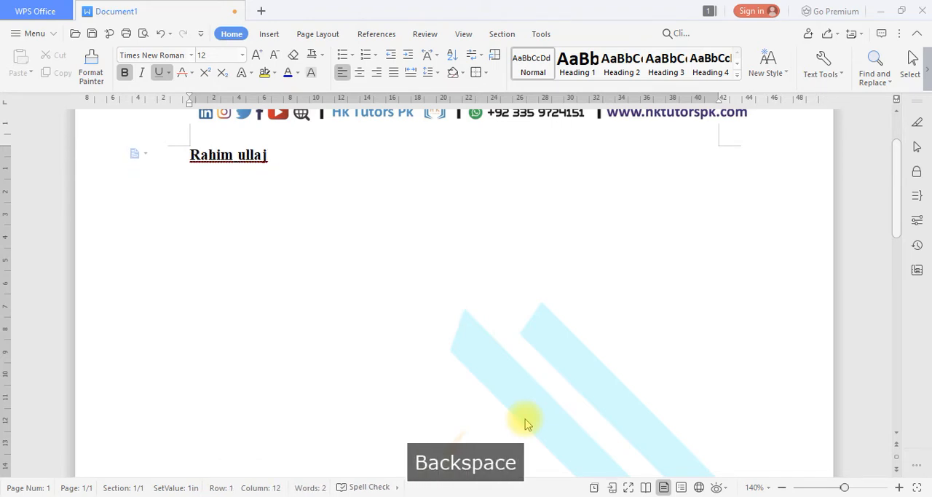
key(BackSpace)
text(h)
key(Return)
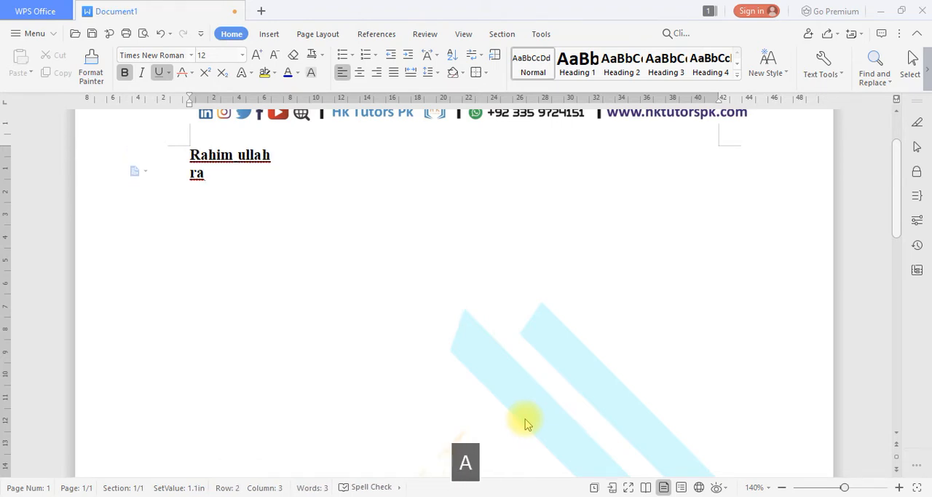
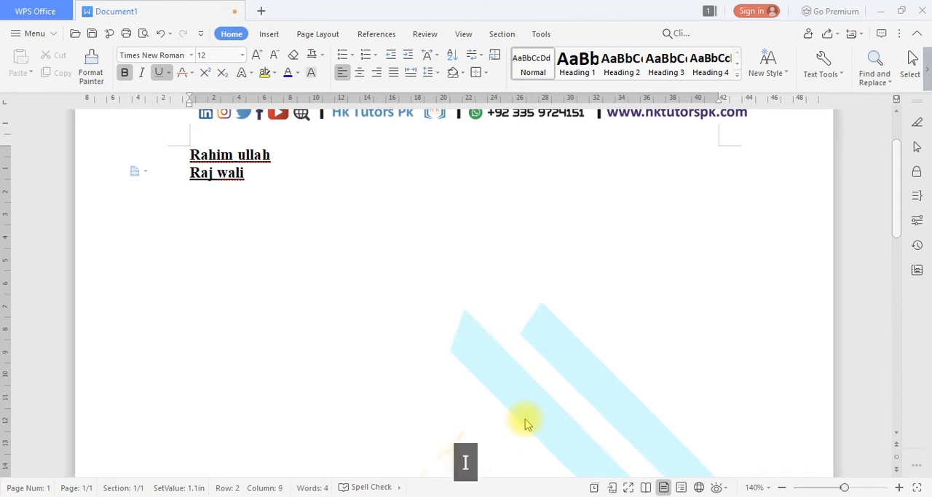
Enter a second person's full name on the line below the first.
key(Return)
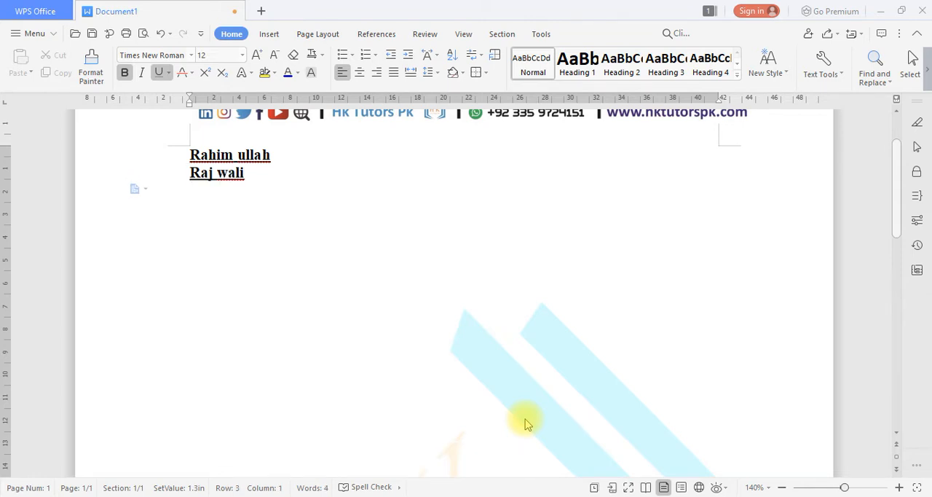
Delete both name lines and clear the stray letters entered after them, leaving the page body empty.
key(ctrl+a)
key(BackSpace)
text(ra)
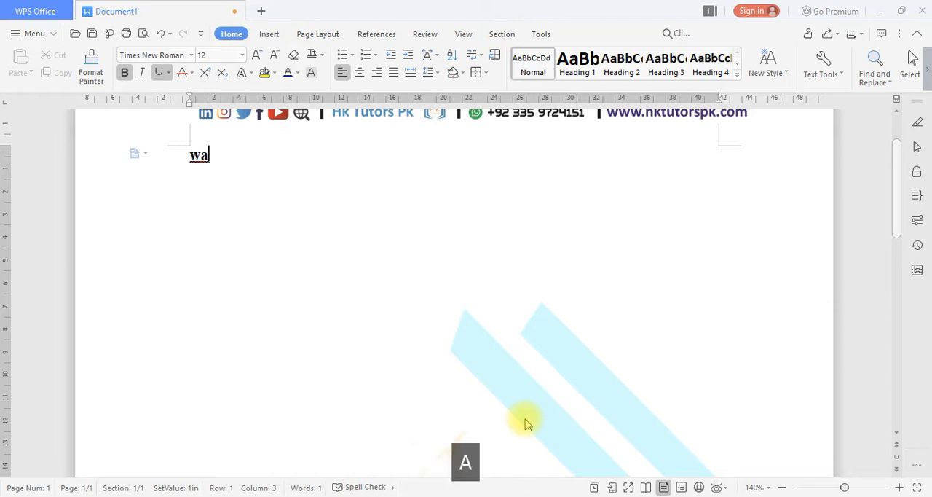
key(BackSpace)
key(BackSpace)
text(ra)
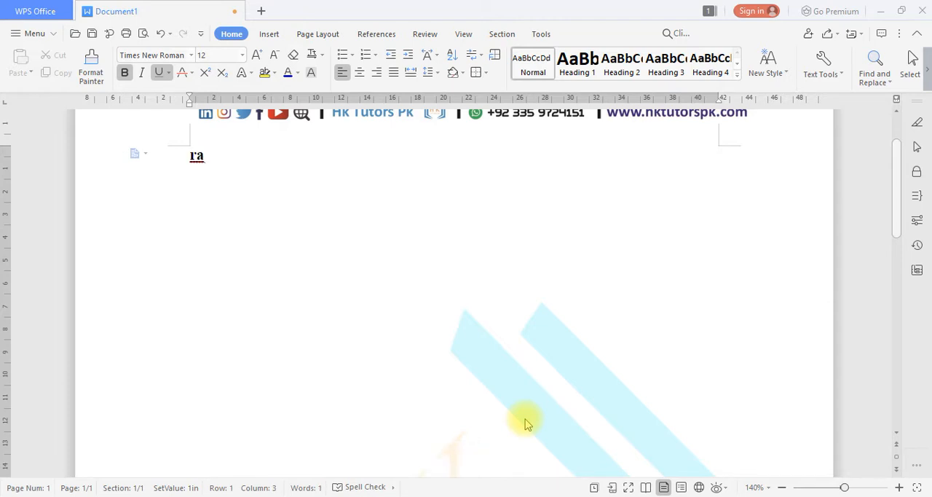
text(j)
key(BackSpace)
key(BackSpace)
key(BackSpace)
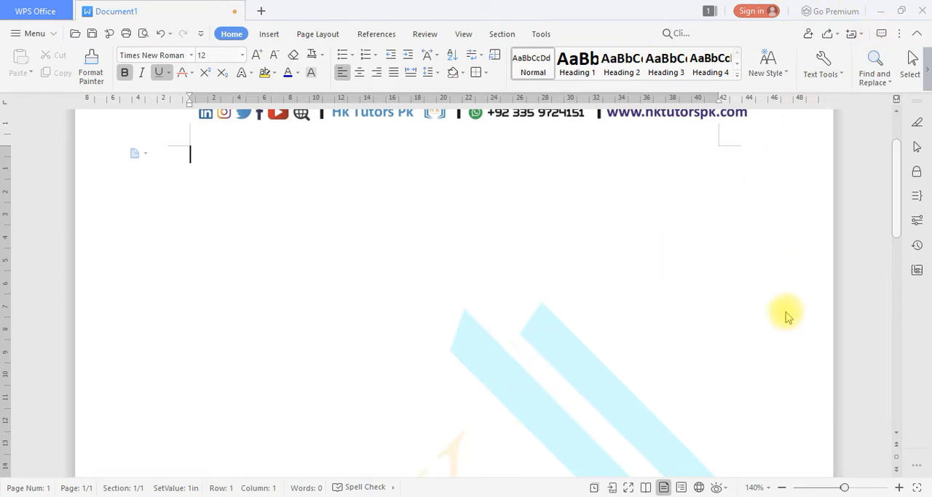
Display the on-screen touch keyboard, examine its key layout and hide it again.
click(823, 495)
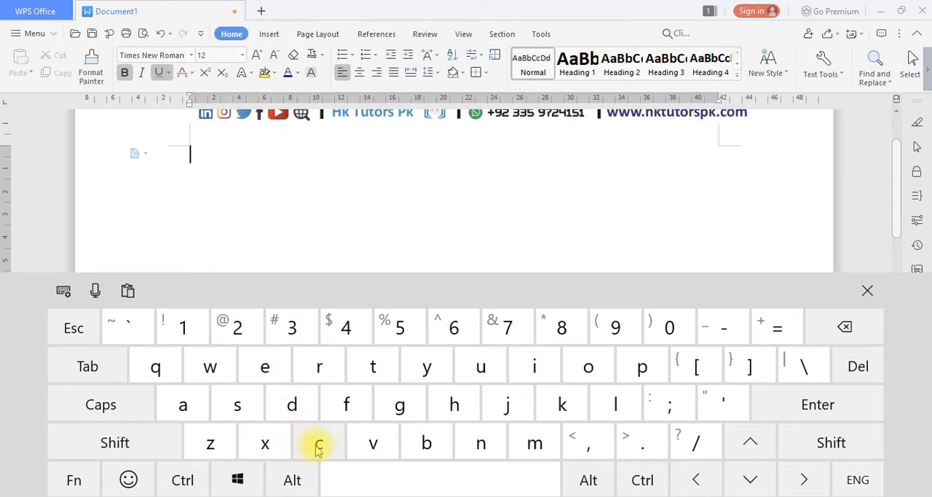
click(868, 290)
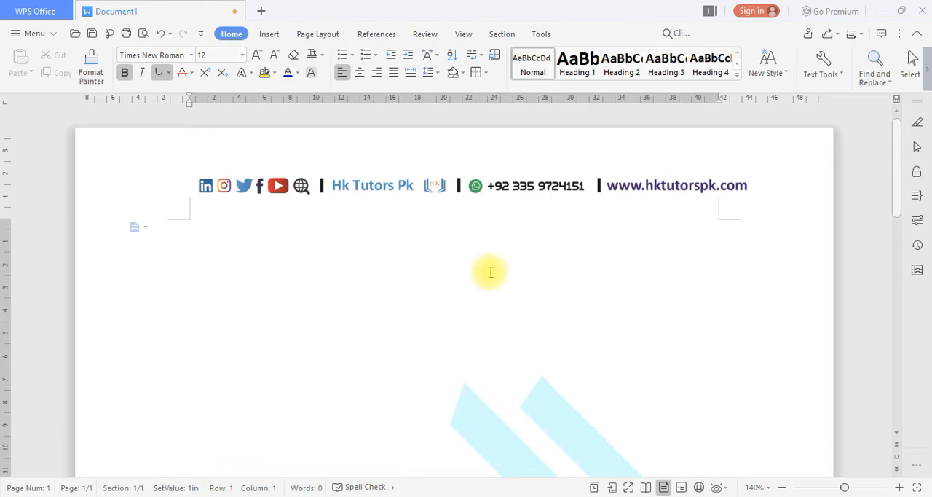
Turn off underline and bold for new text.
key(ctrl+u)
key(ctrl+b)
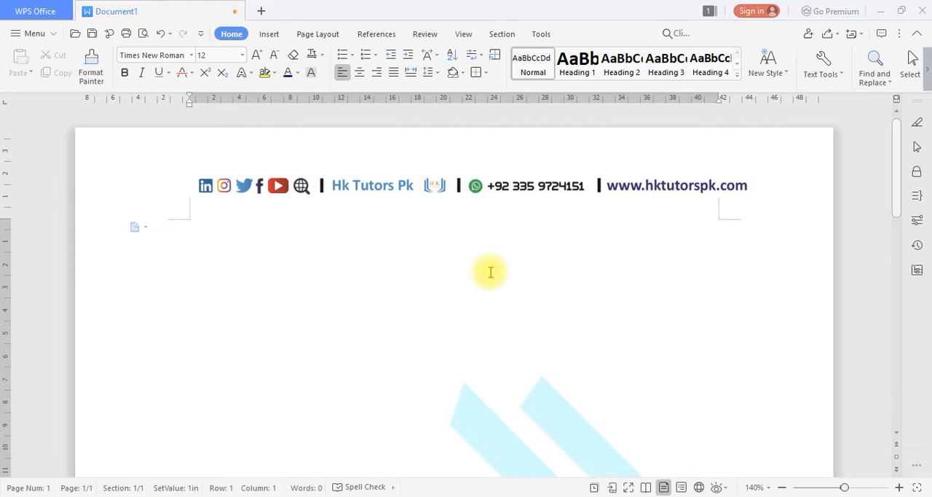
Enter a line of random letters to test the plain formatting and delete it.
text(Ash fasldkfgakl sfjkla)
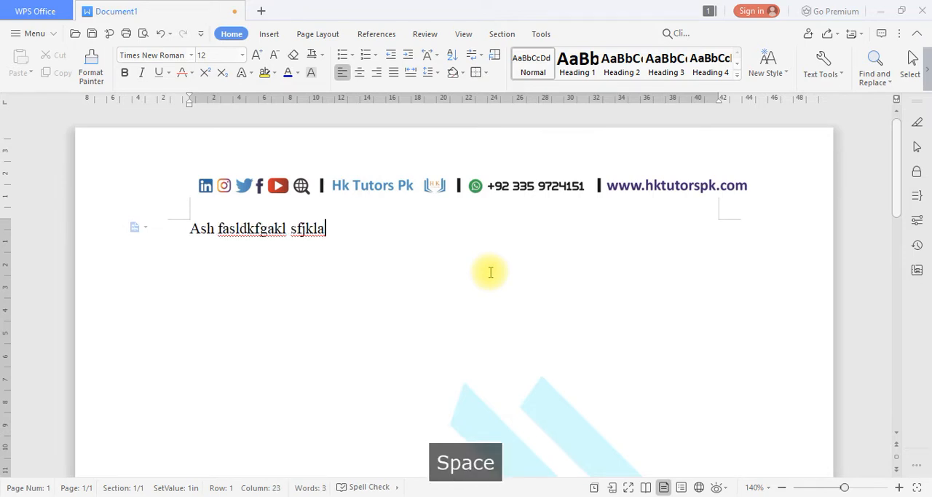
text(fj klsadjklfklasdjfjkla)
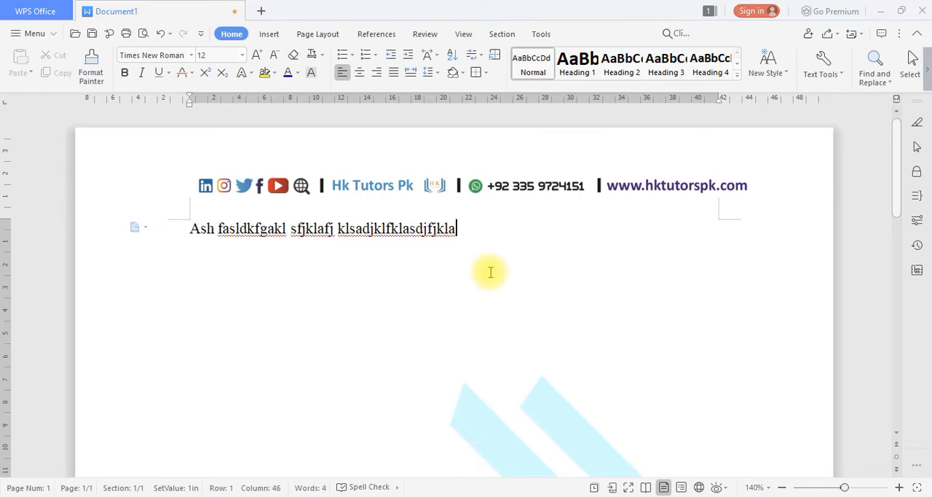
key(ctrl+a)
key(BackSpace)
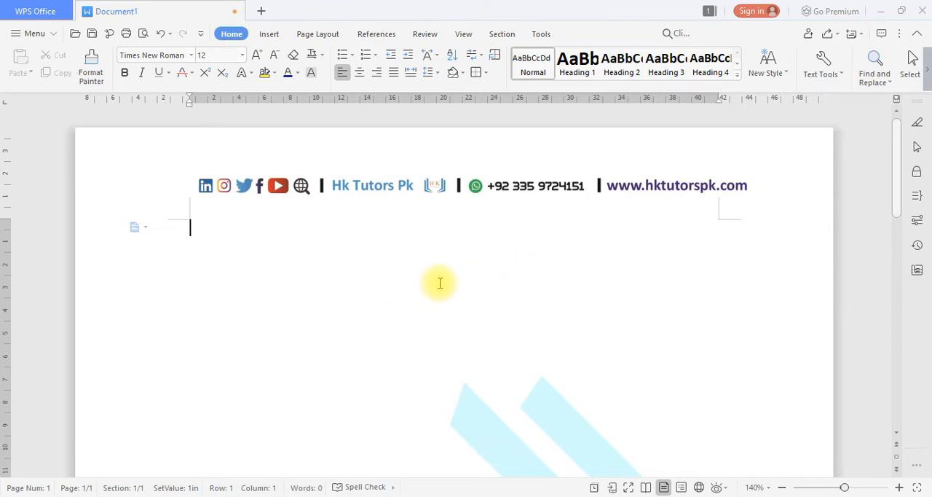
Enter a person's full name in plain text as the first line of the document.
text(ra)
key(BackSpace)
key(BackSpace)
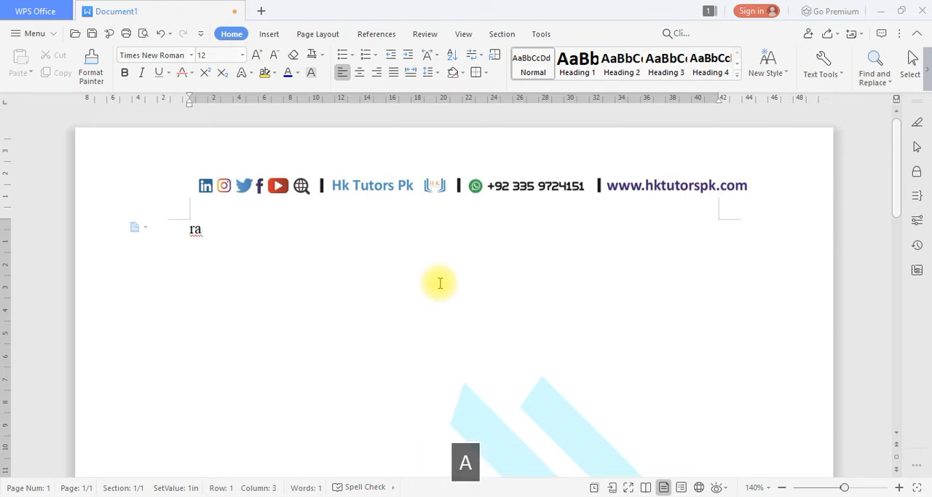
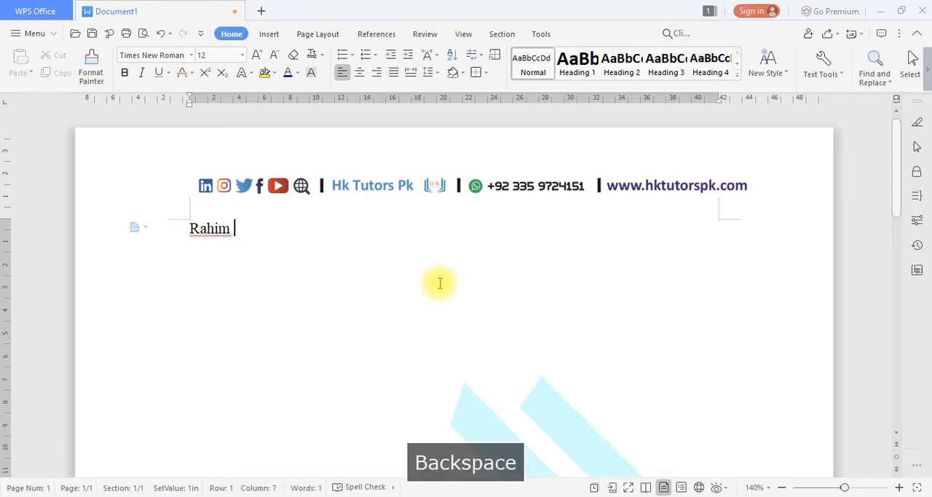
key(Return)
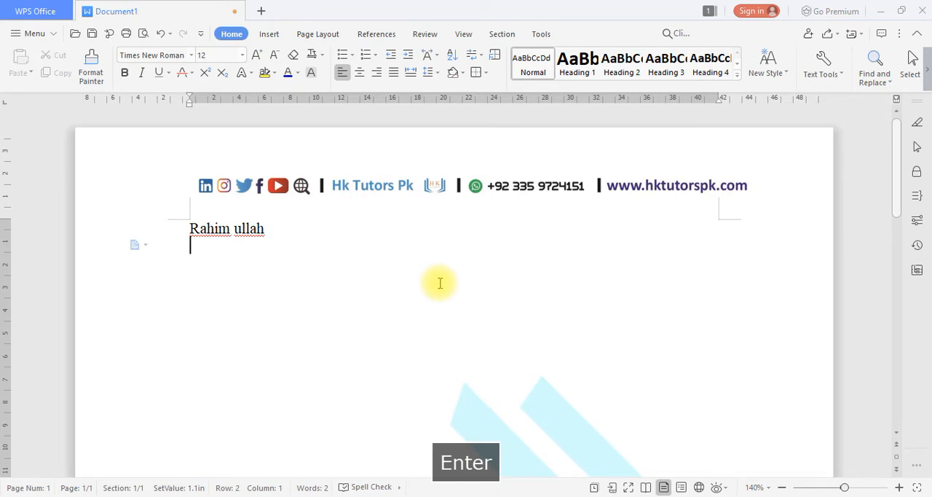
Add two more people's full names on the second and third lines.
key(Return)
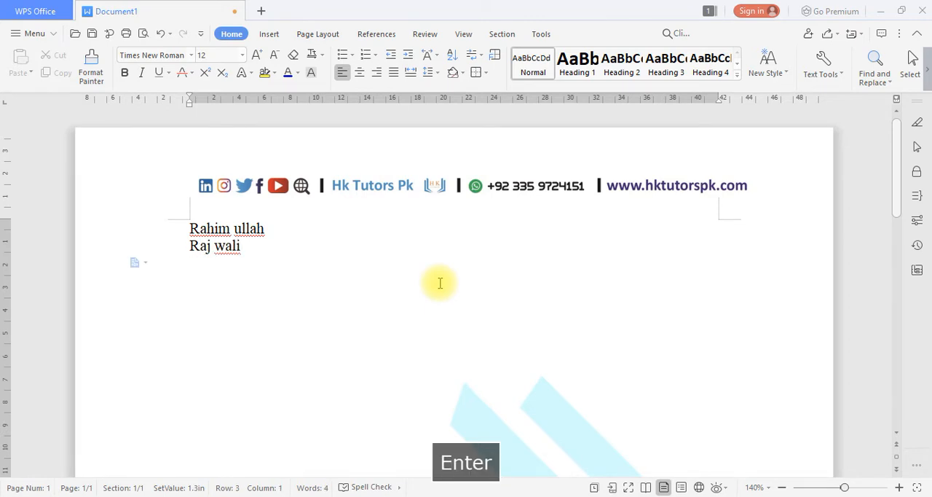
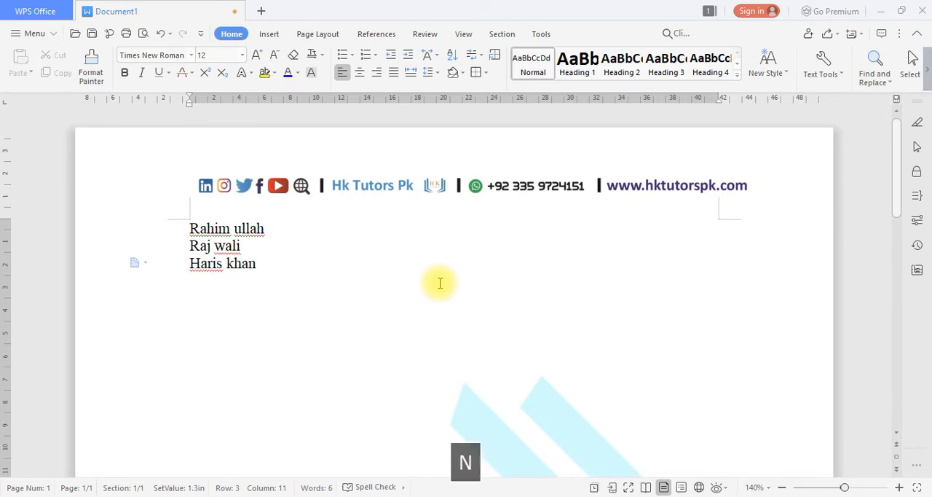
key(Return)
Enter "Ctrl+a" below the names, leaving one blank line between them.
key(ctrl+a)
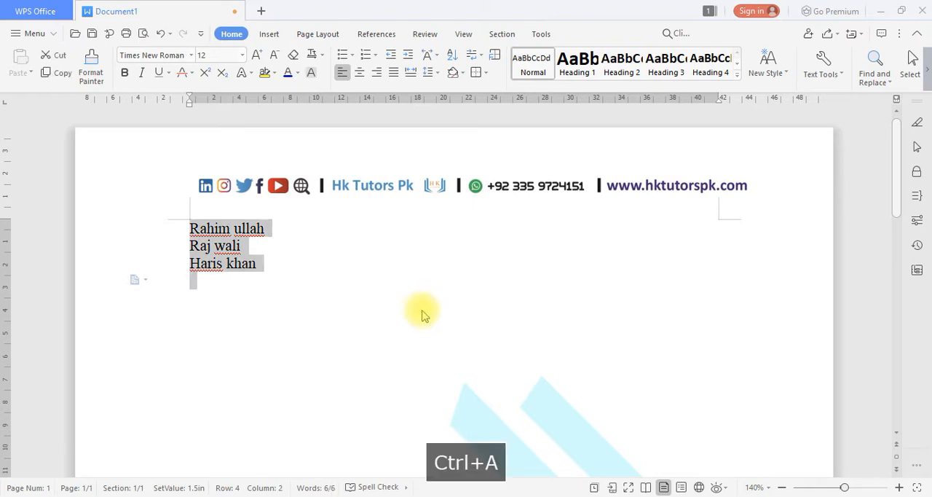
click(435, 247)
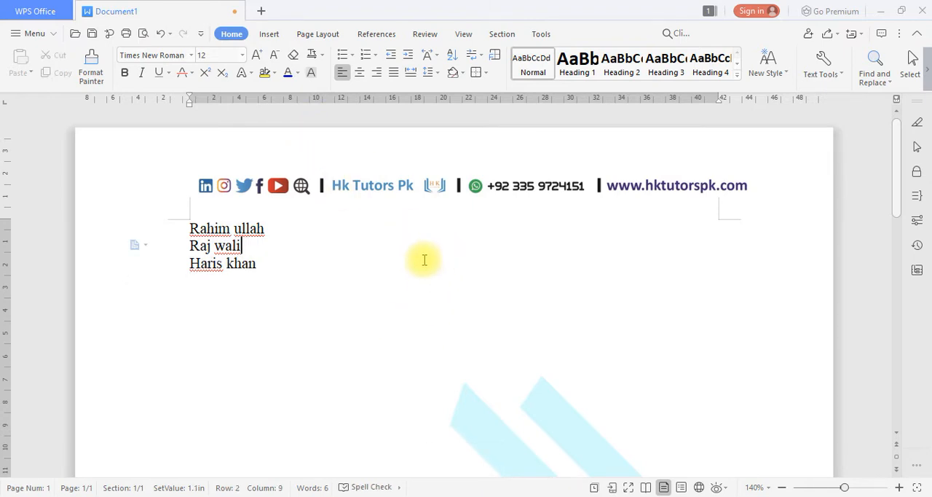
click(451, 282)
key(Return)
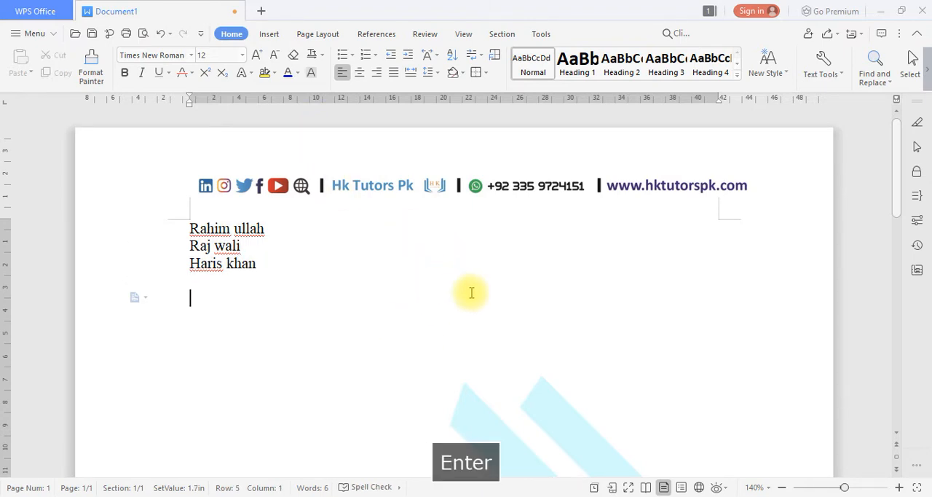
text(Ctrl+a)
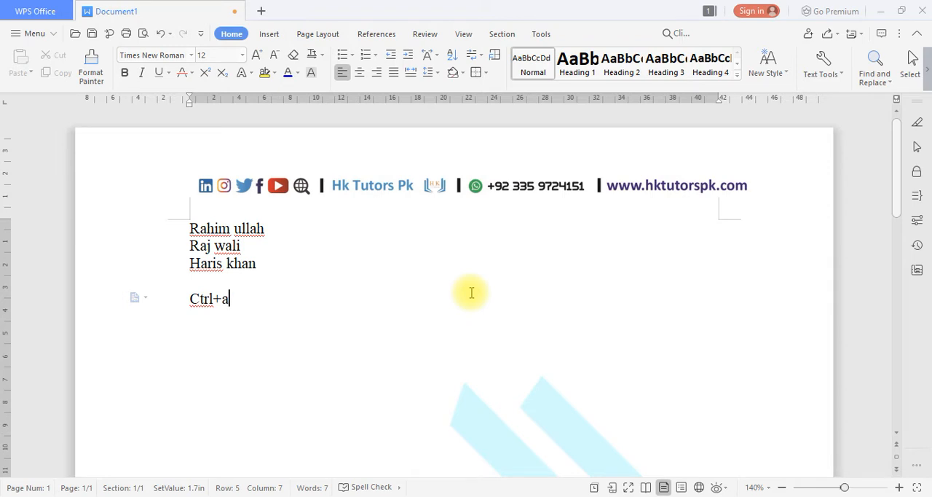
Select all the text and enlarge it step by step to font size 26.
key(ctrl+a)
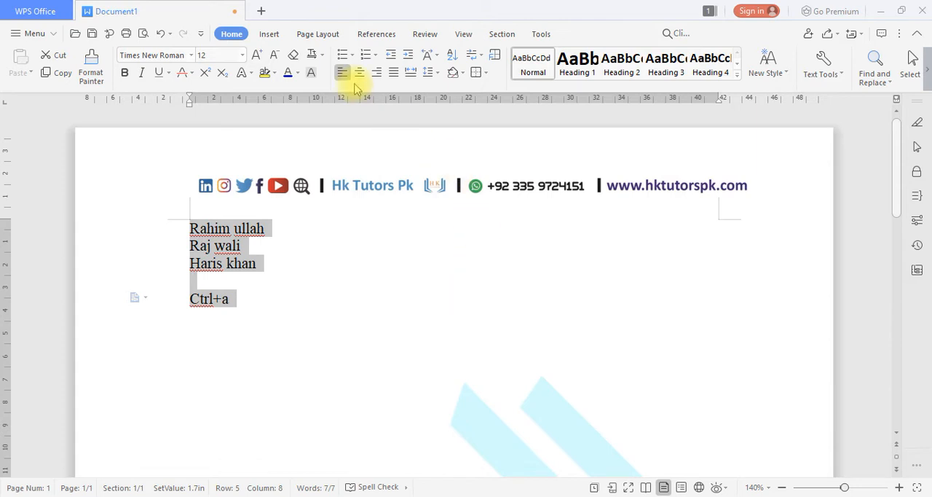
click(259, 62)
click(260, 62)
click(259, 62)
click(259, 62)
click(259, 62)
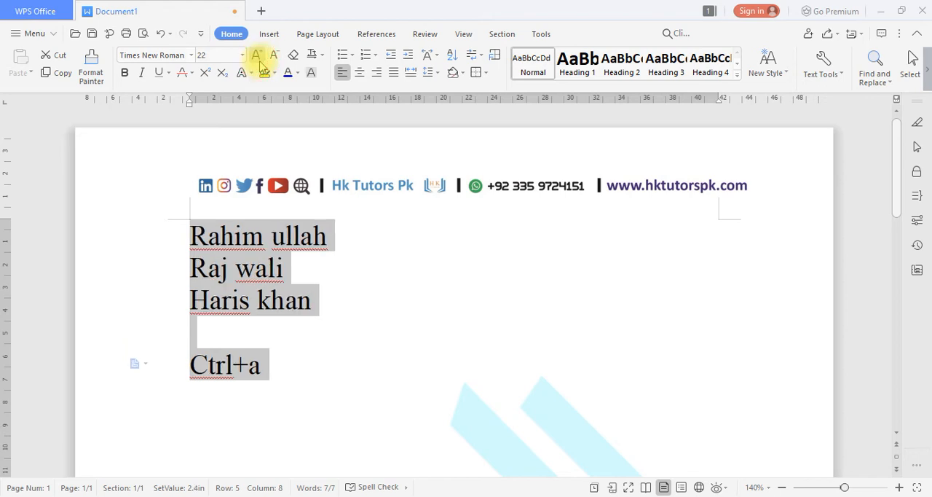
click(259, 62)
click(259, 62)
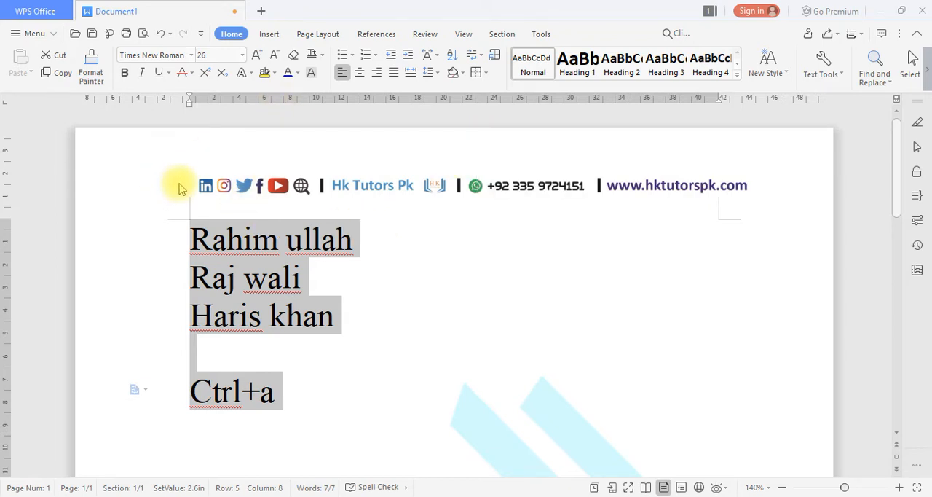
Look at the available underline styles and exit the f.lux utility running in the background.
click(168, 72)
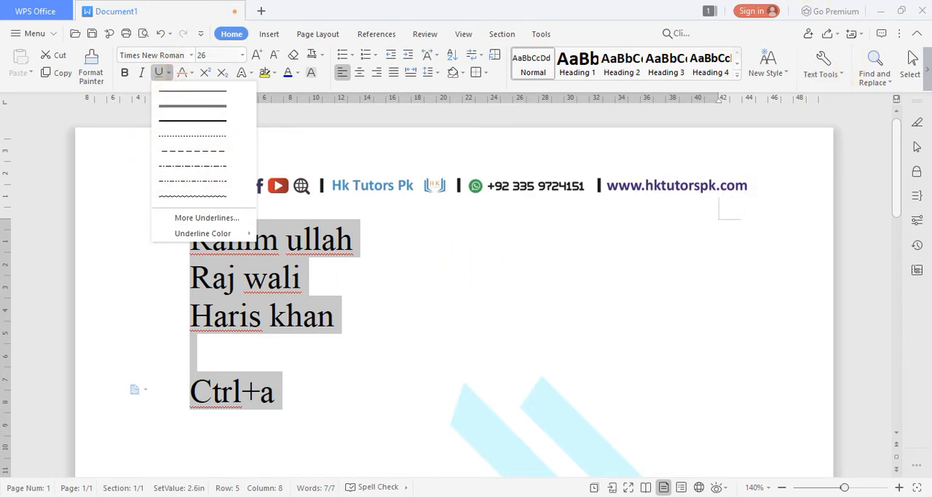
right_click(677, 0)
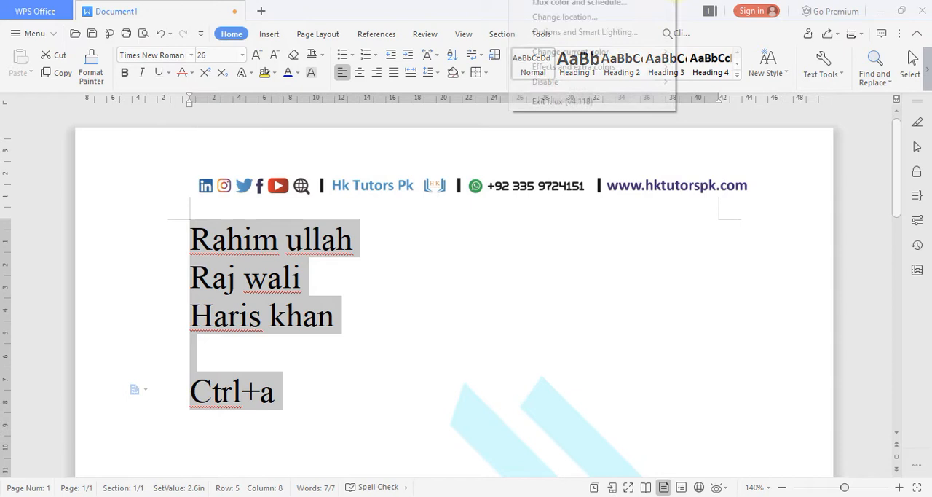
click(605, 102)
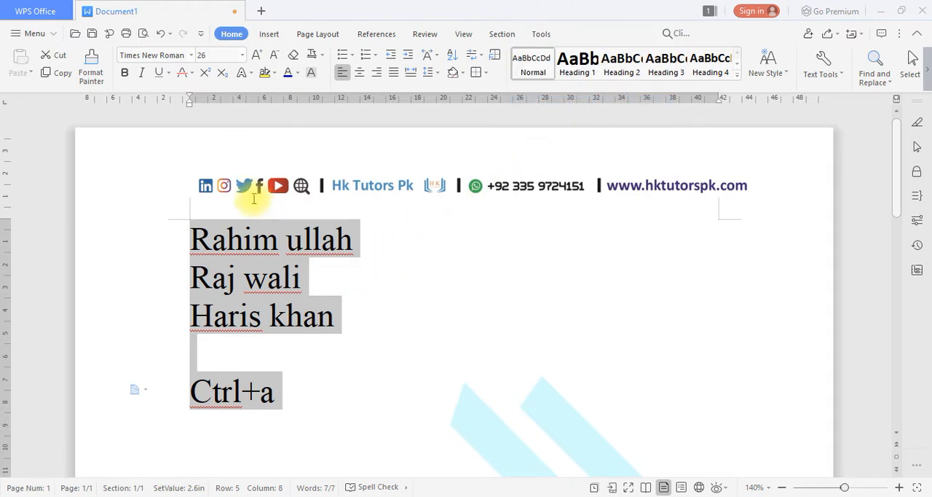
Grow the selected text to size 36, shrink it to 24, and enlarge it to font size 28.
click(256, 58)
click(255, 58)
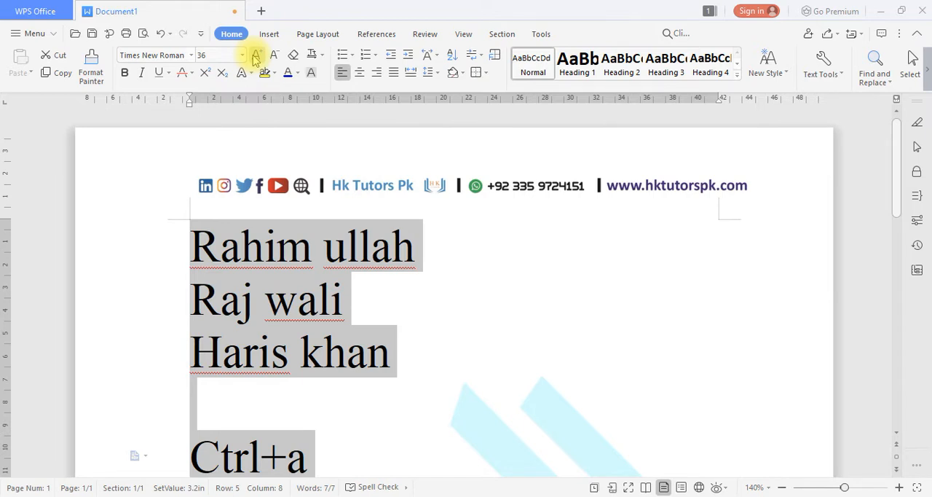
click(274, 57)
click(274, 56)
click(273, 56)
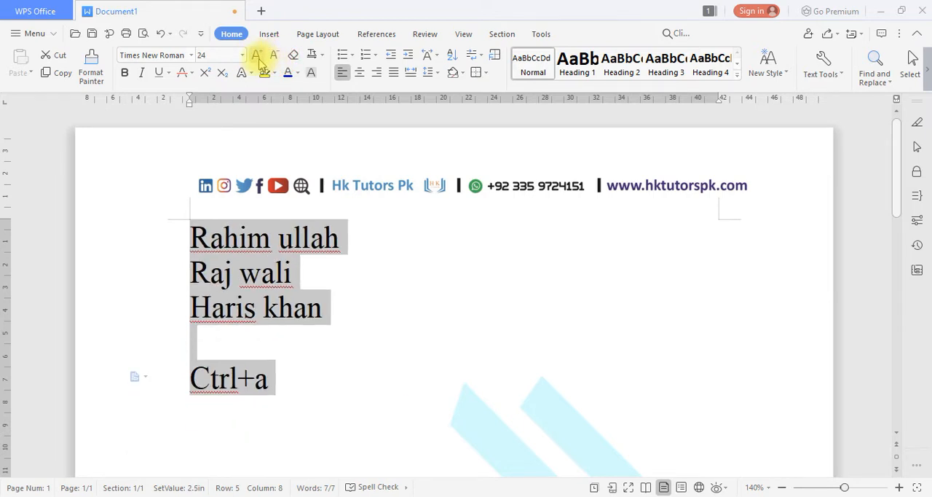
click(259, 58)
click(259, 58)
Try bold, italic and underline one after another on the selected text, switching each off again.
click(125, 73)
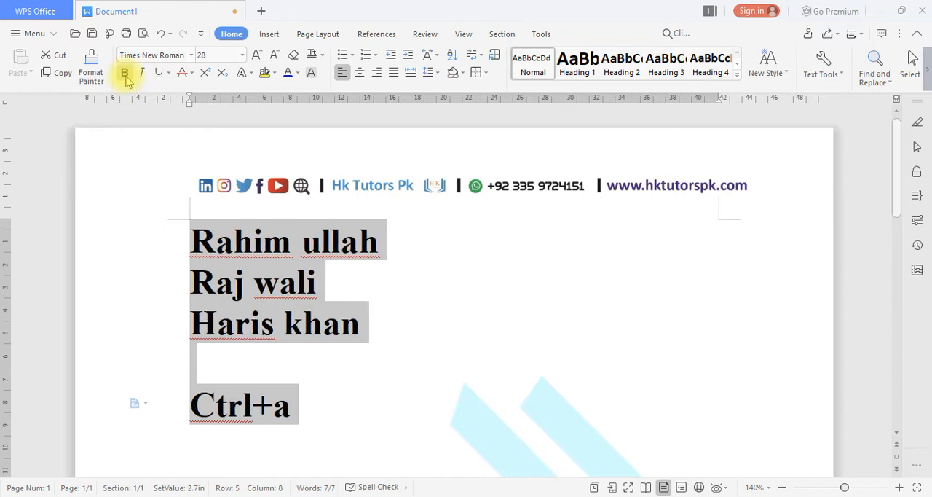
click(125, 75)
click(142, 76)
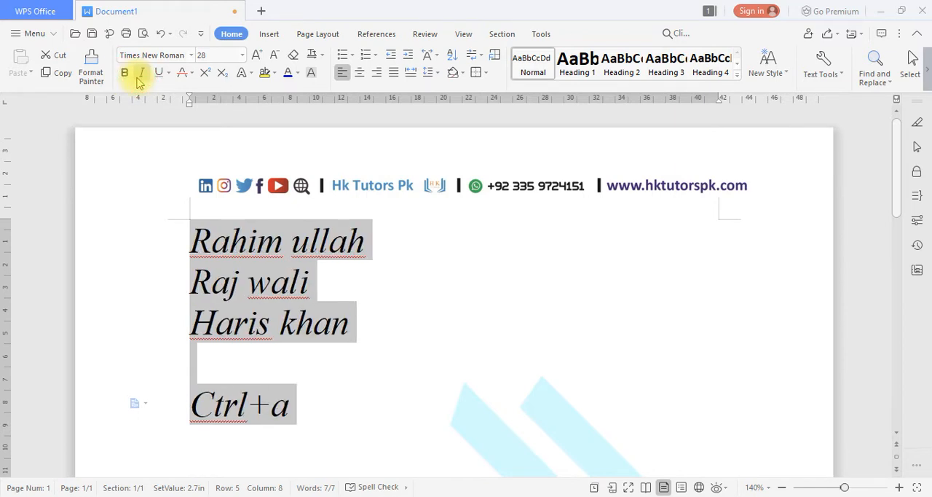
click(142, 77)
click(157, 75)
click(157, 75)
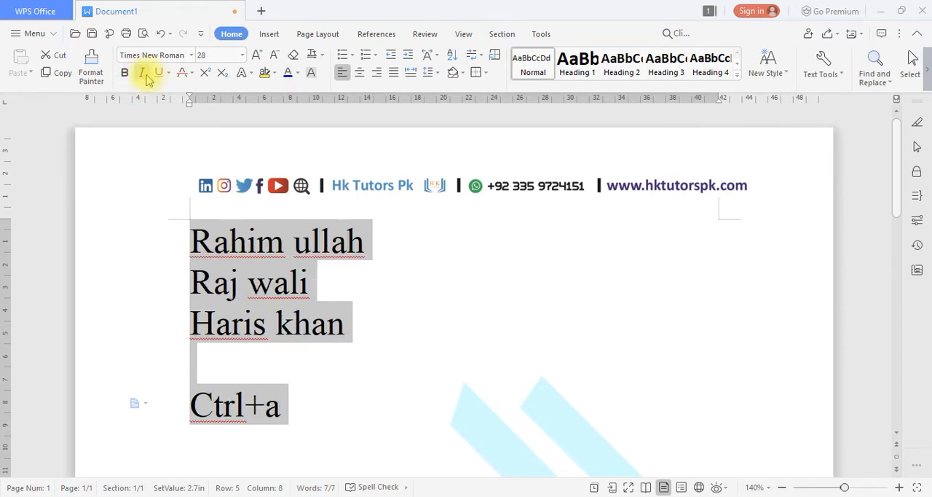
Look at the list of available fonts without choosing one, and select all the text again.
click(191, 55)
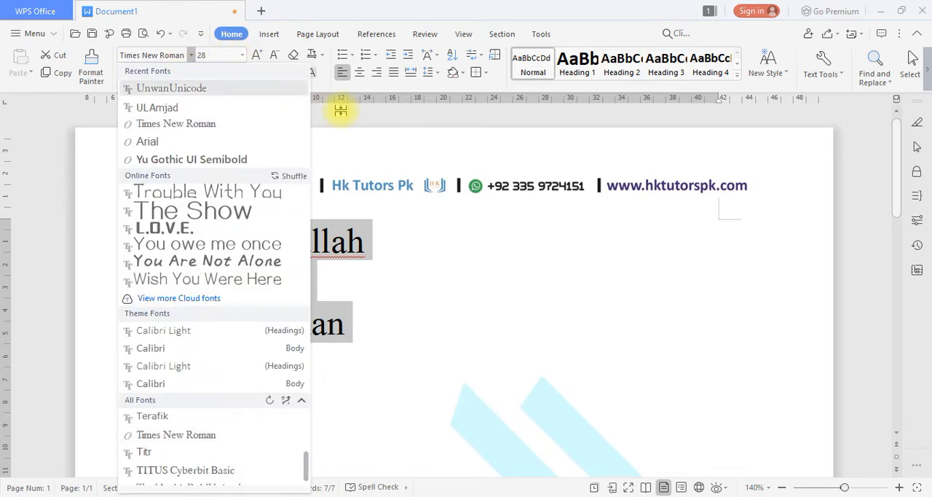
click(453, 285)
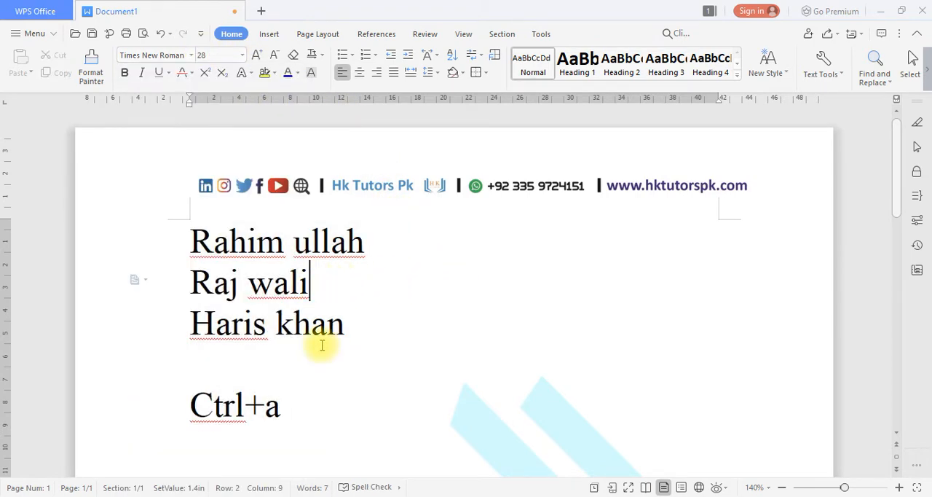
key(ctrl+a)
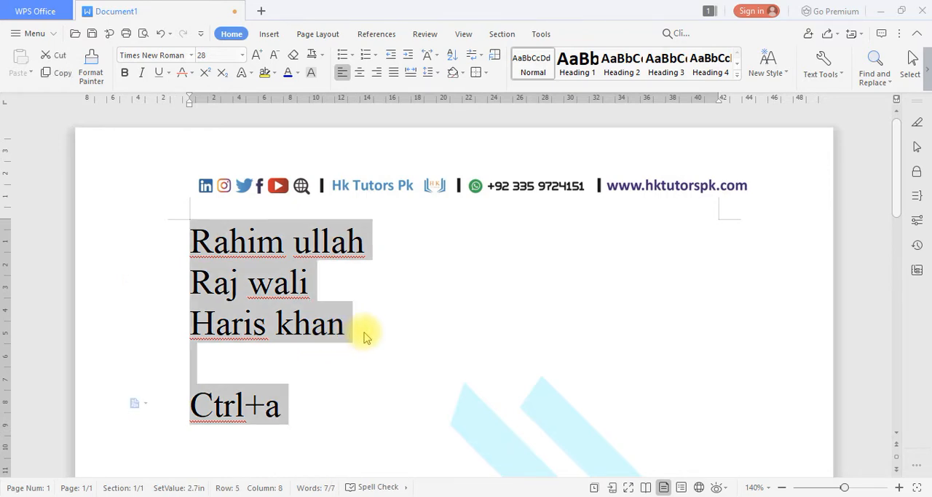
Copy the third name line and add a line reading "Ctrl+c" below "Ctrl+a".
drag(357, 333, 186, 308)
key(ctrl+c)
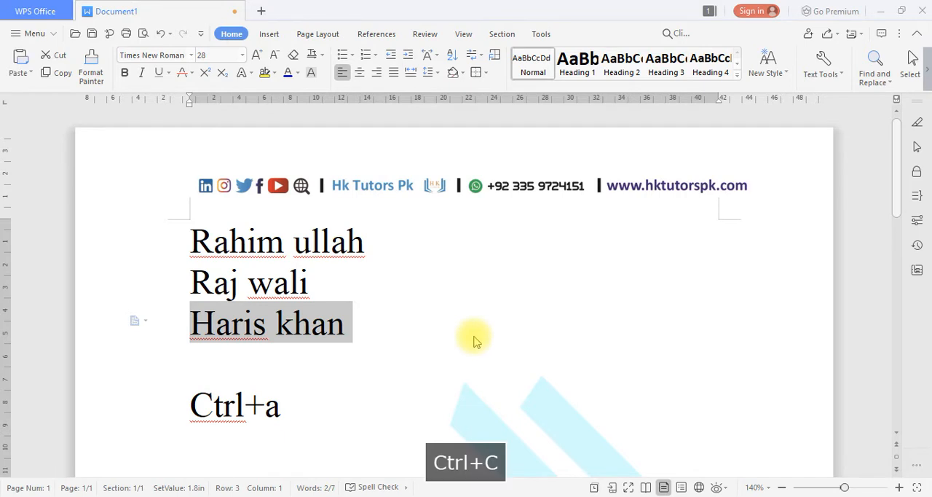
click(291, 415)
key(Return)
text(c)
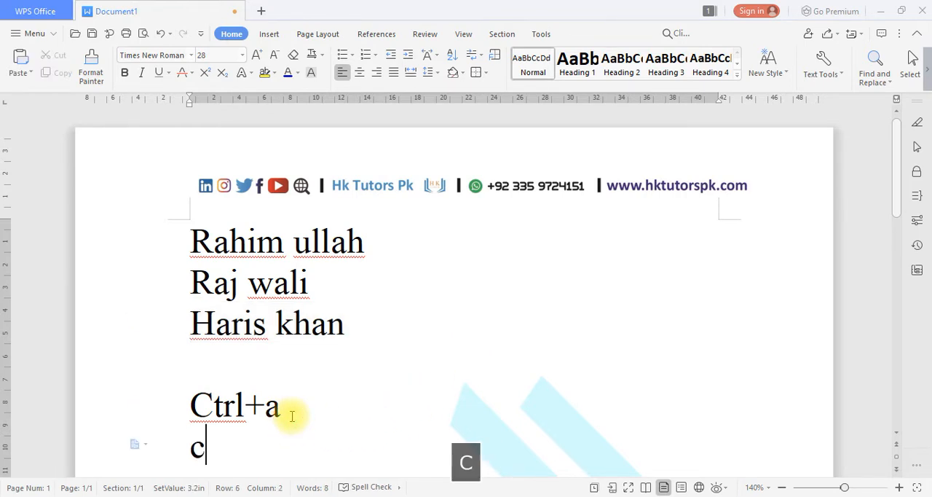
text(trl+c)
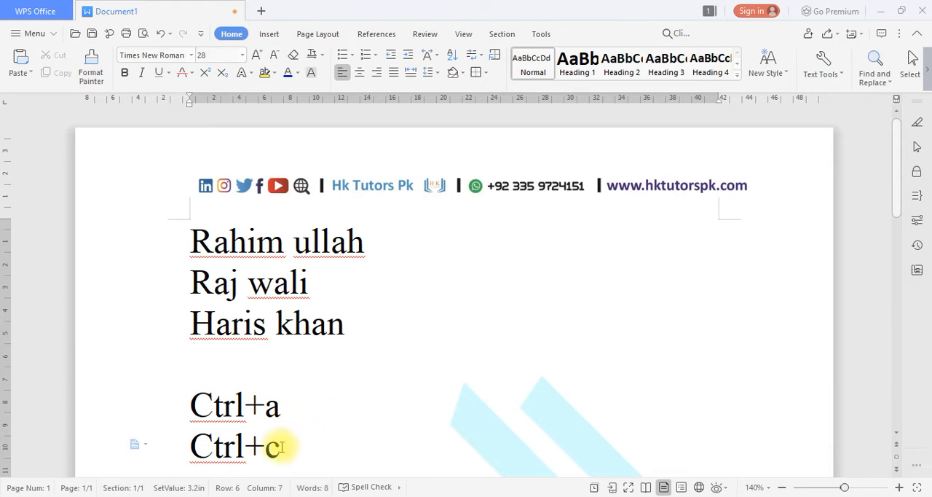
Copy the third name line and paste it into the empty line directly beneath it.
drag(362, 335, 190, 336)
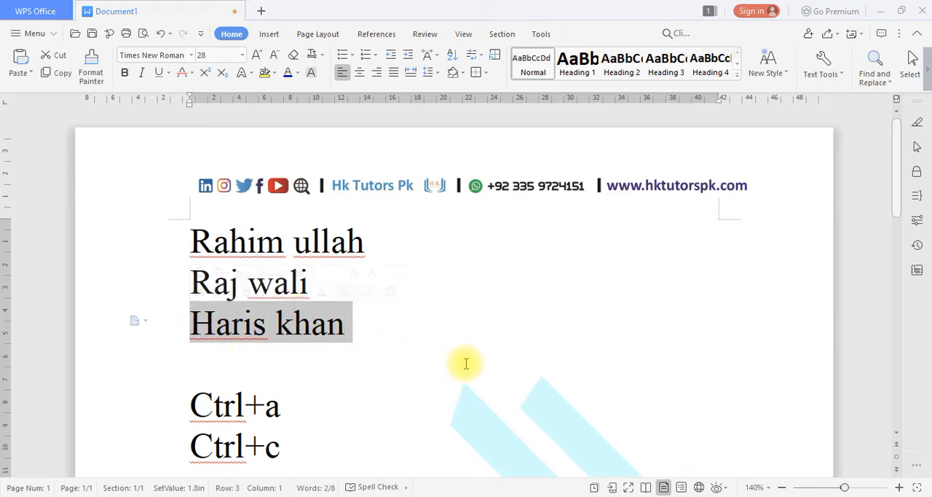
key(ctrl+c)
click(329, 389)
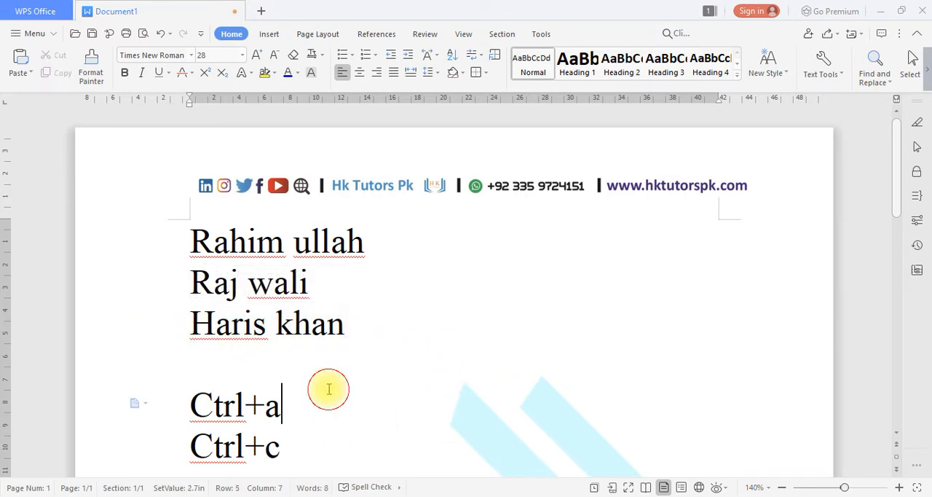
click(265, 363)
key(ctrl+v)
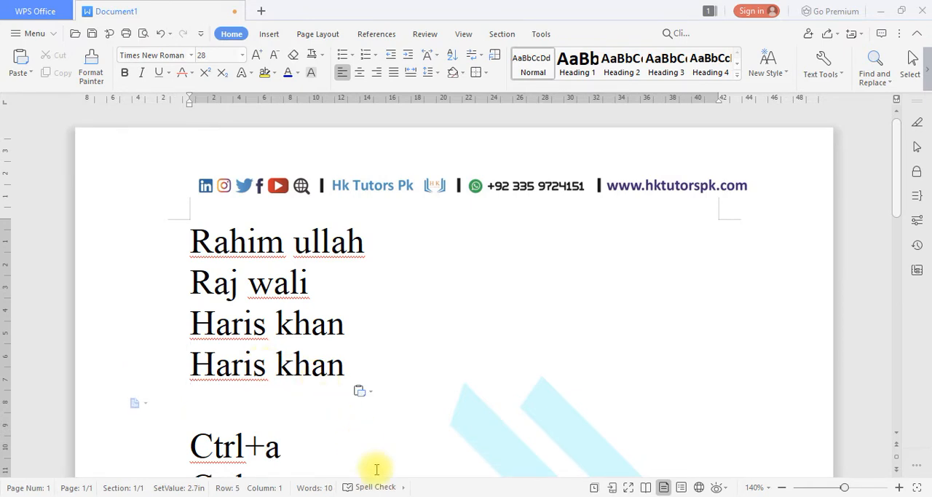
Add a line reading "Ctrl+v" below "Ctrl+c".
scroll(311, 422, down, 3)
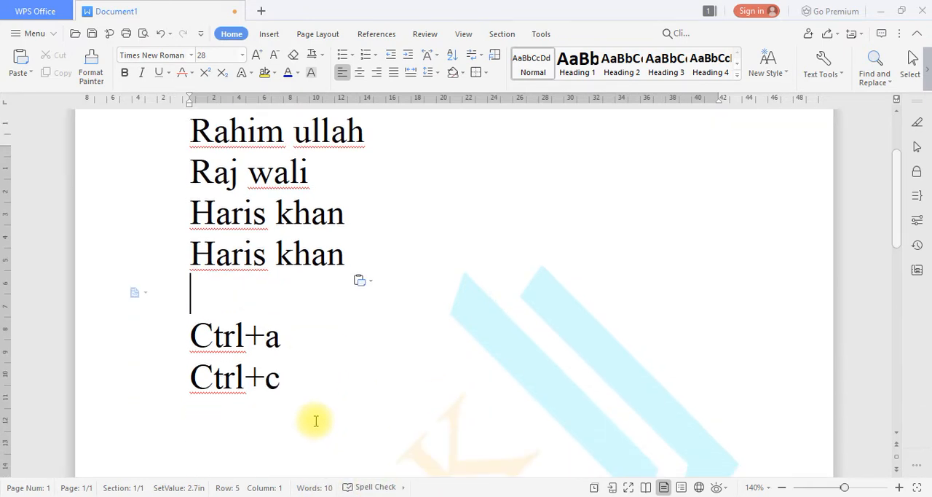
click(301, 380)
key(Return)
text(ctr)
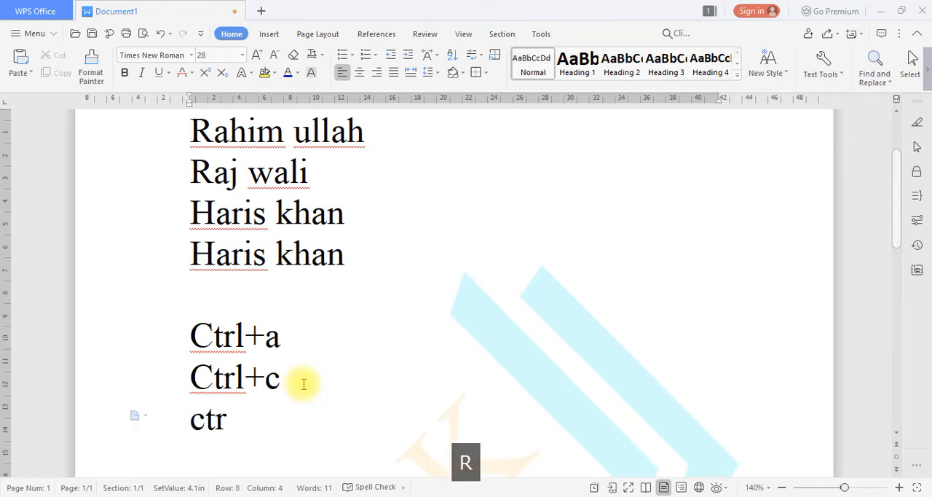
text(l+vc)
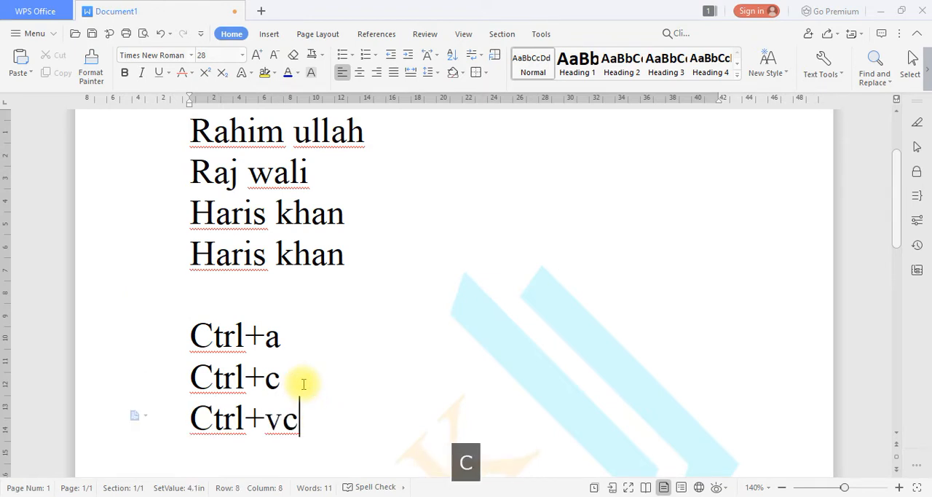
key(BackSpace)
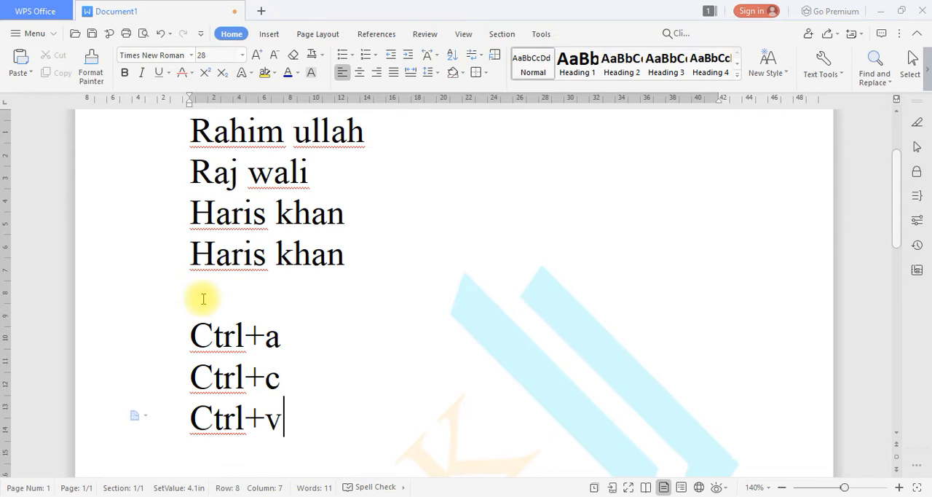
Paste the copied name eight times below "Ctrl+v", leaving one blank line between.
scroll(291, 364, down, 2)
key(Return)
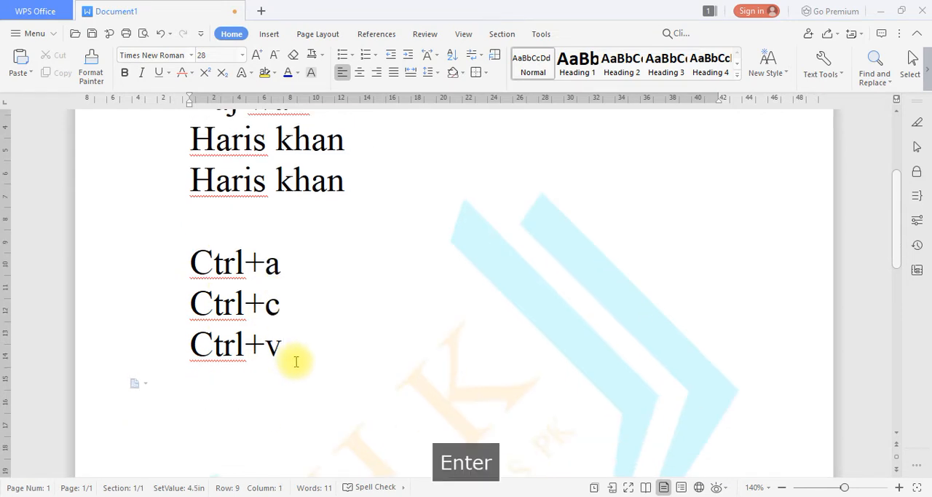
key(Return)
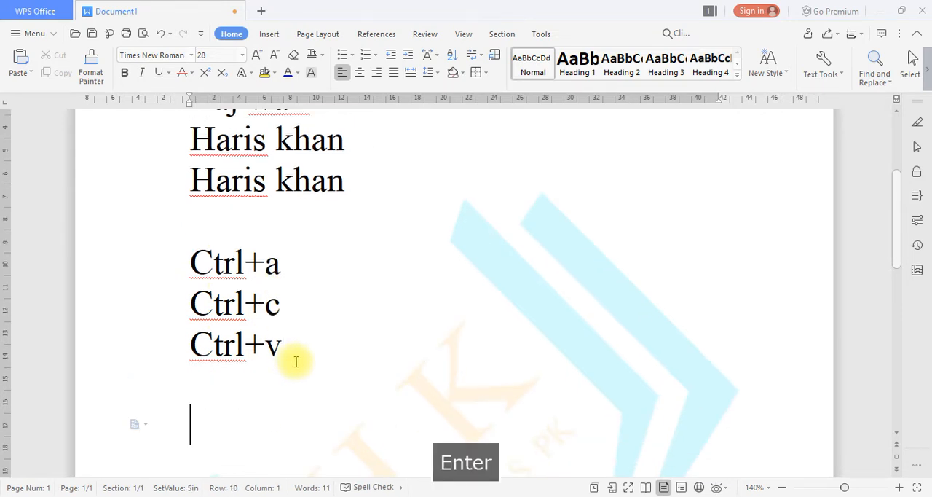
key(ctrl+v)
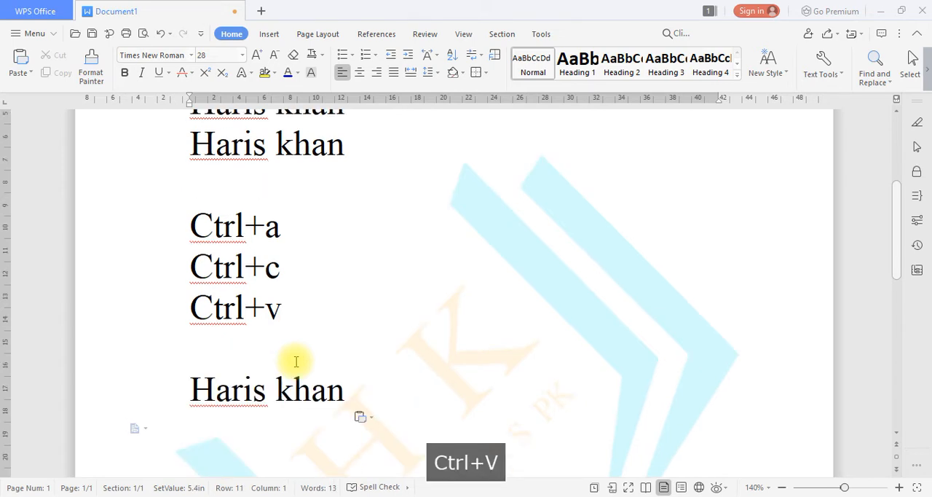
key(ctrl+v)
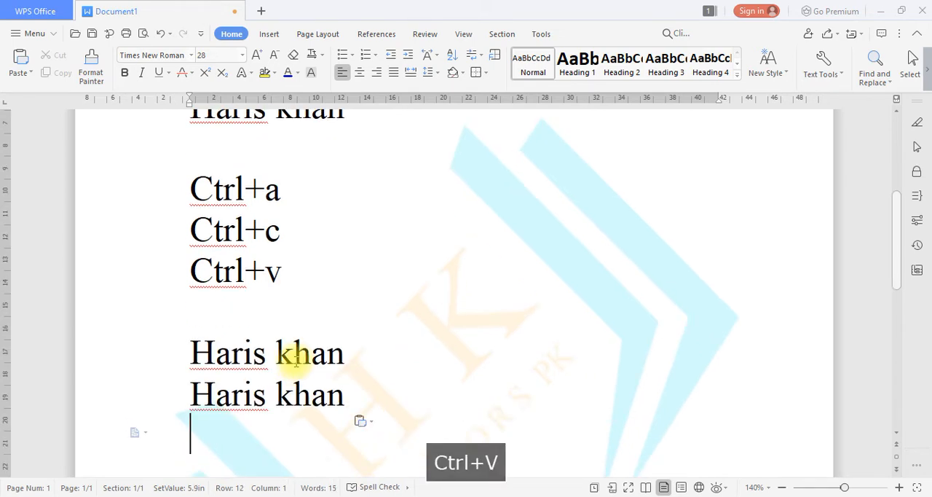
key(ctrl+v)
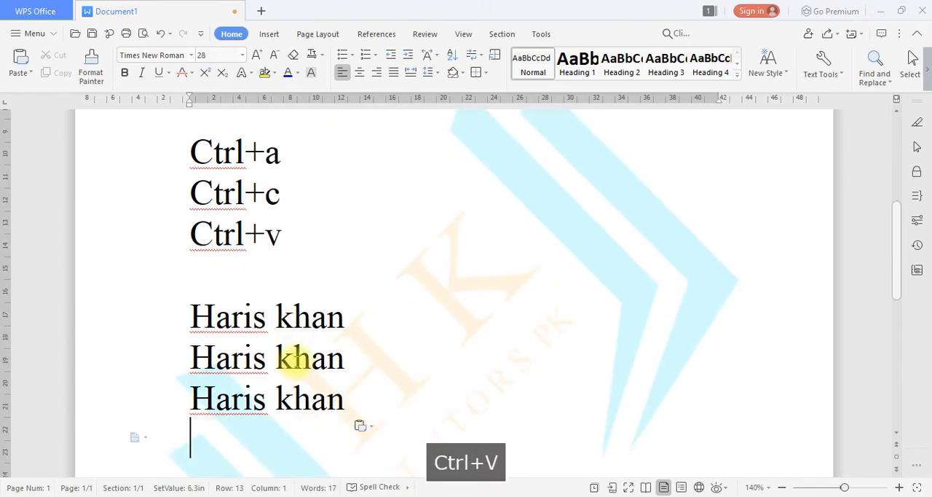
key(ctrl+v)
key(ctrl+v)
key(ctrl+v)
key(ctrl+v)
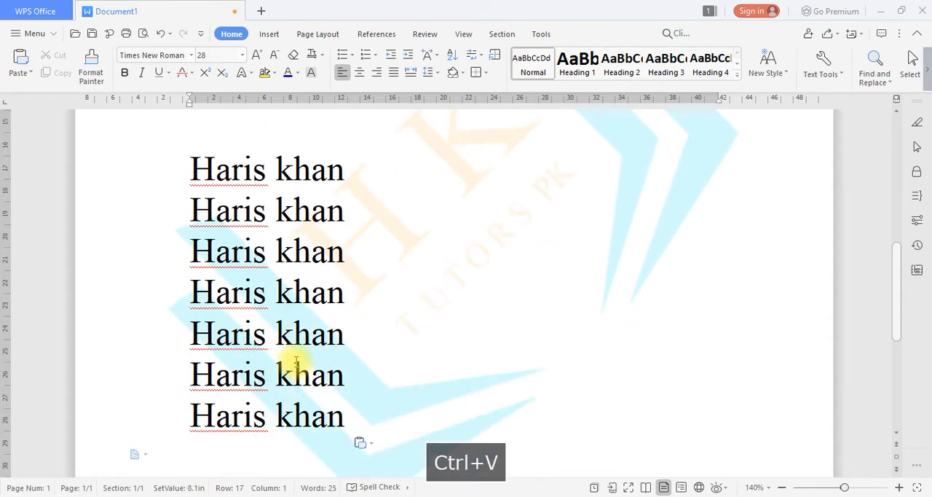
key(ctrl+v)
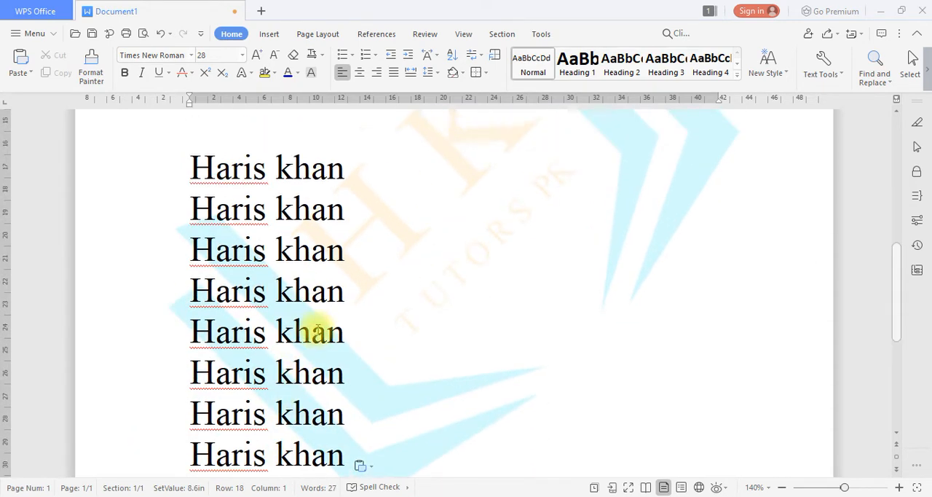
Look over the name lines, the shortcut notes and the pasted copies throughout the document.
scroll(318, 330, up, 8)
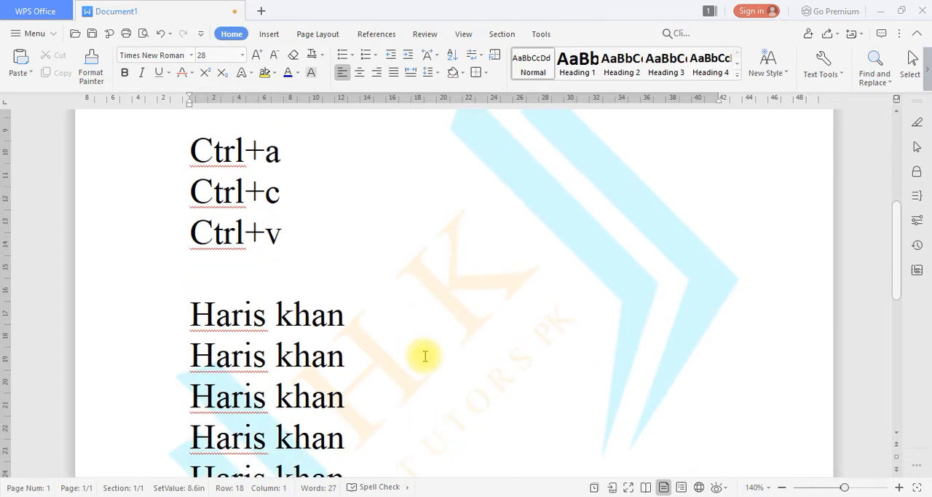
scroll(641, 313, down, 1)
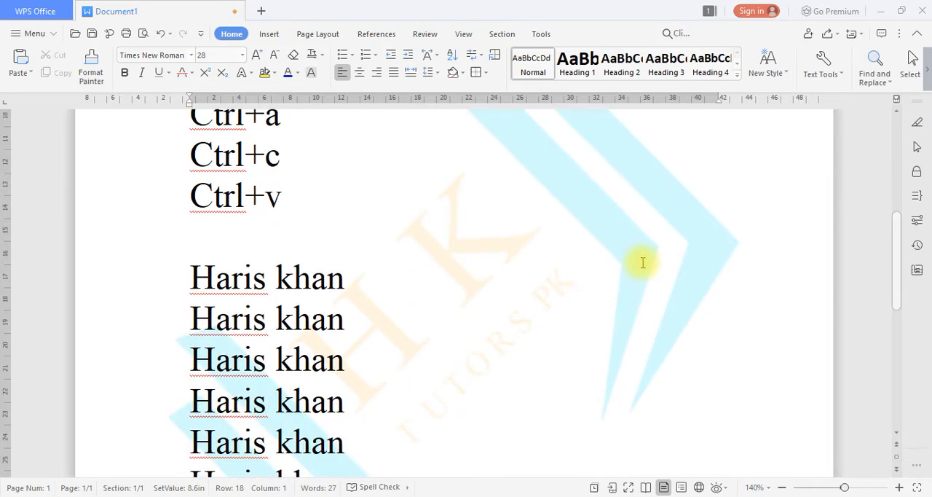
scroll(643, 261, down, 1)
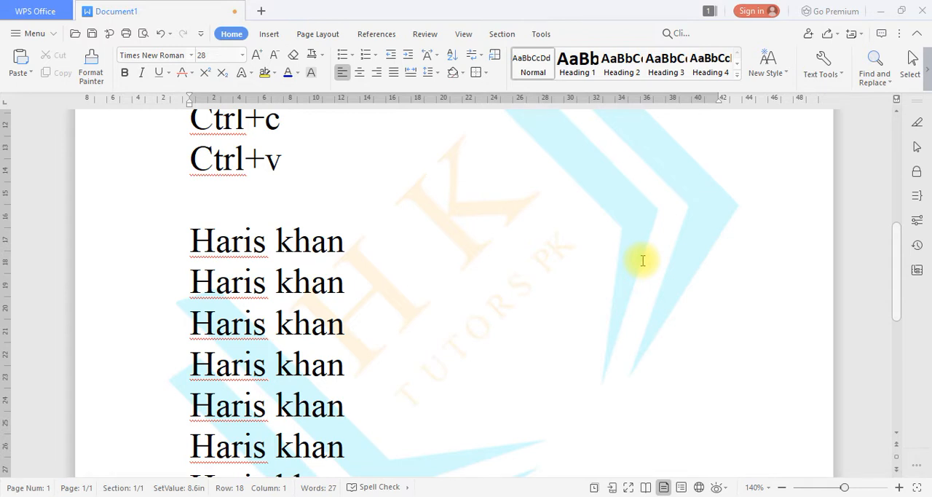
scroll(643, 261, up, 5)
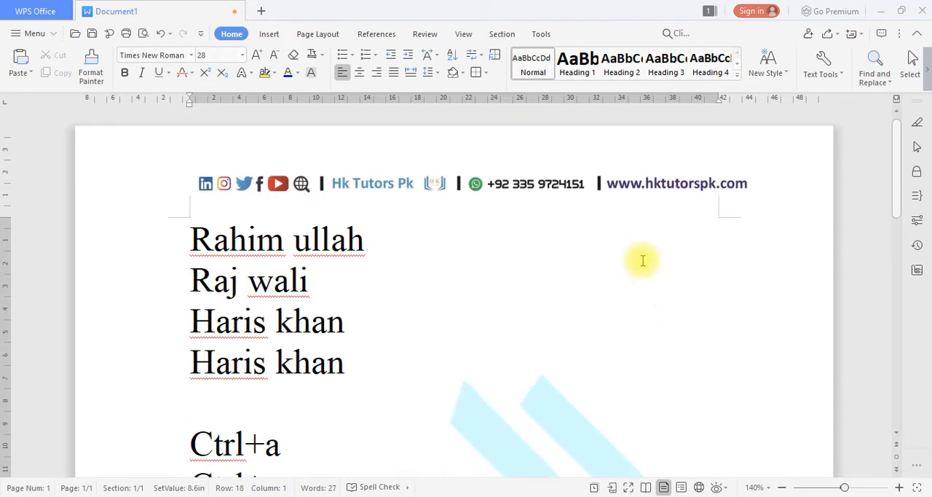
scroll(356, 307, down, 2)
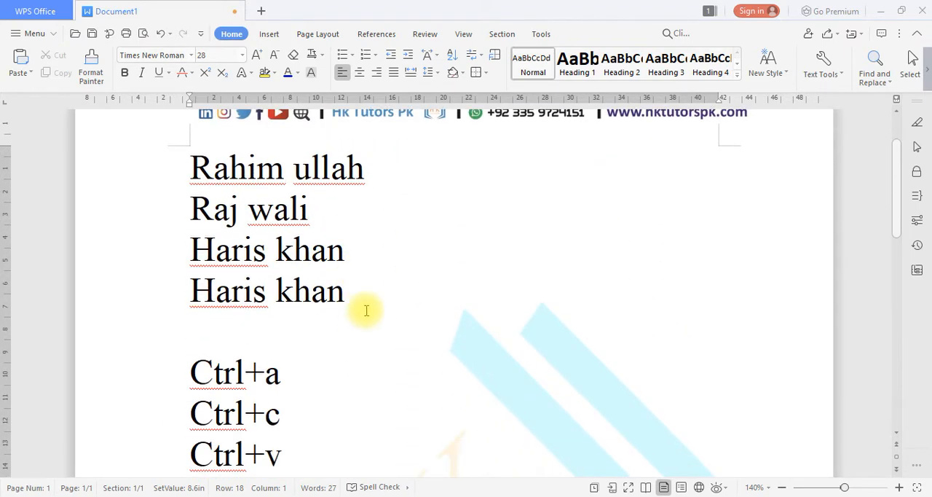
scroll(369, 309, down, 2)
scroll(343, 316, down, 3)
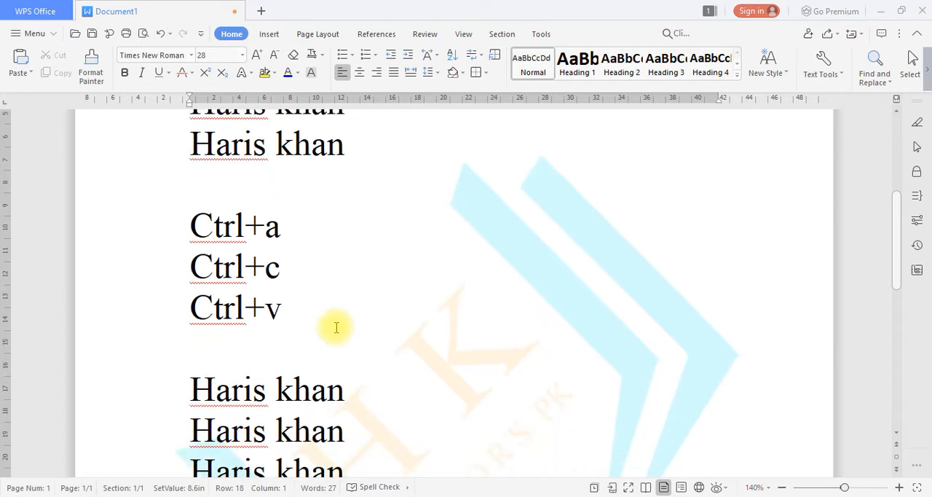
scroll(341, 330, up, 5)
scroll(342, 331, up, 2)
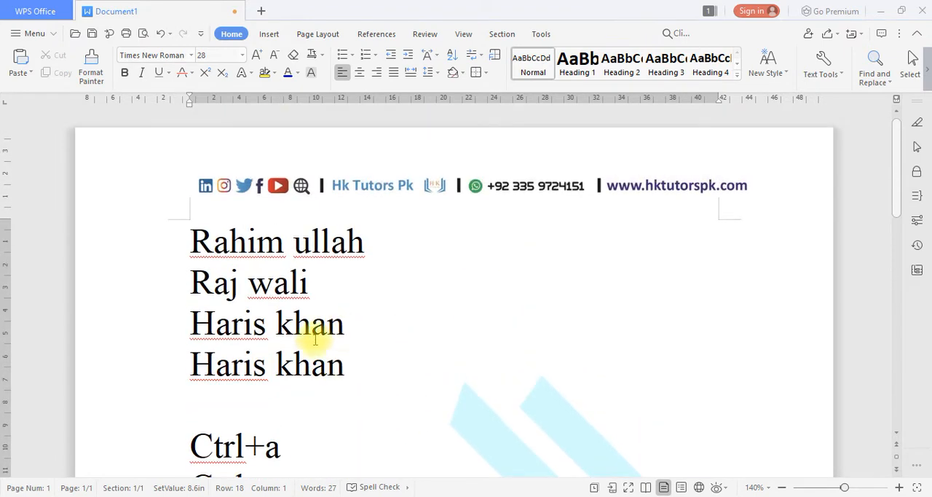
Copy the second name line and paste it twice in the empty line above "Ctrl+a".
drag(312, 285, 183, 282)
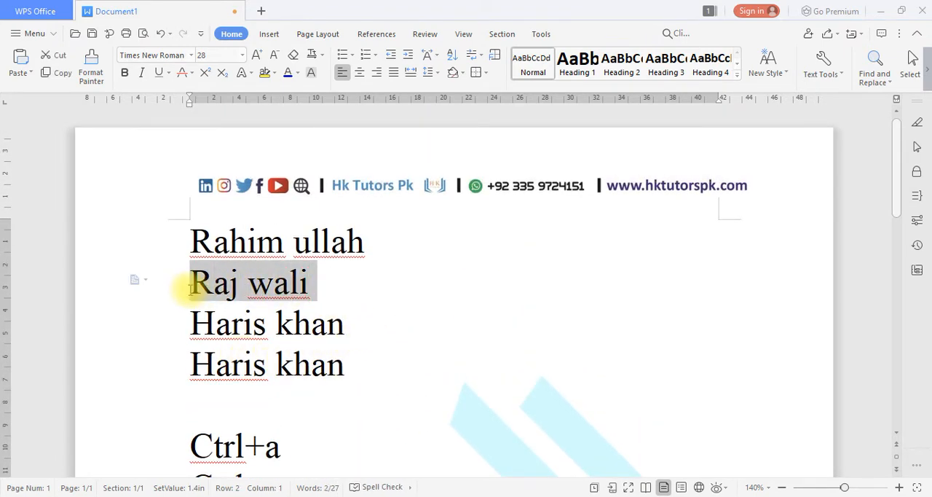
click(57, 74)
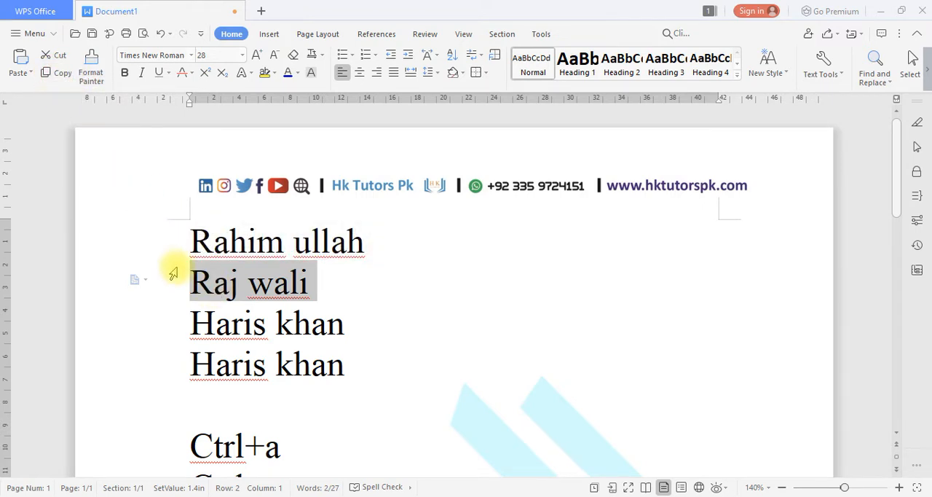
click(209, 394)
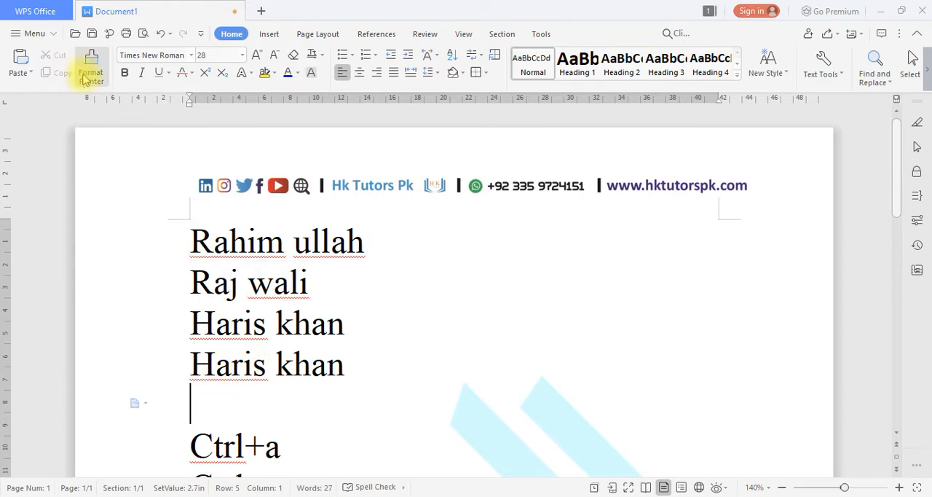
click(22, 58)
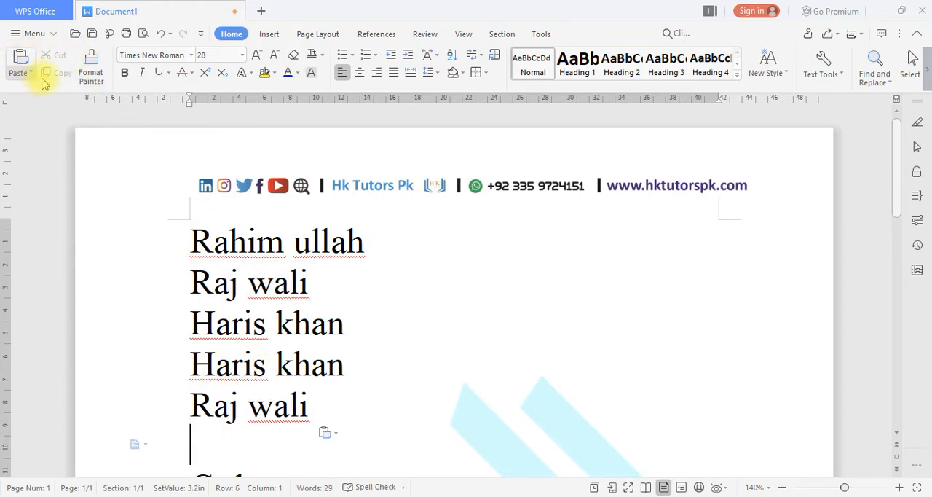
click(22, 59)
scroll(167, 212, down, 3)
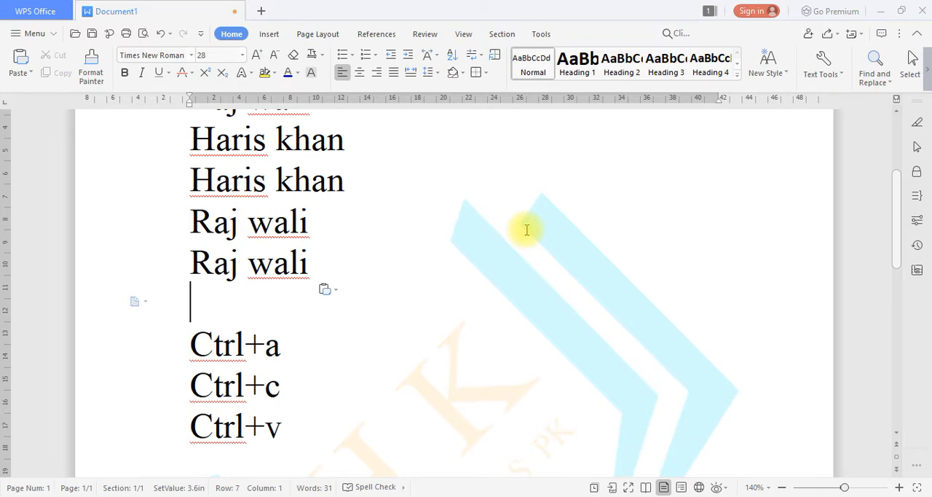
Create a new blank document, enter "H" on its first line and paste the copied name line below it.
click(269, 204)
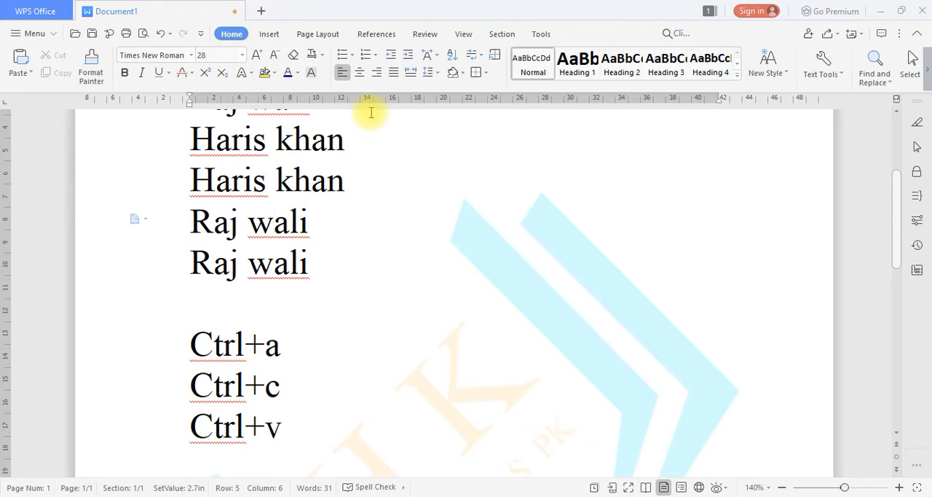
scroll(383, 207, up, 3)
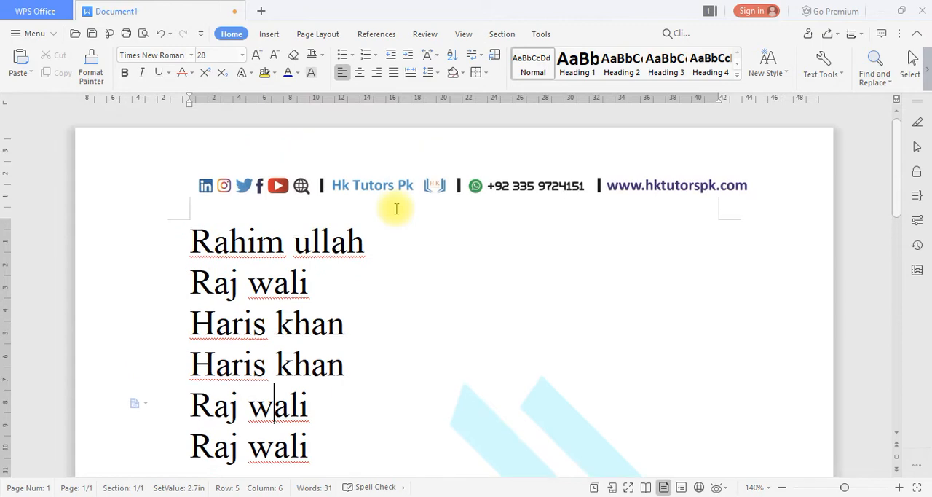
click(261, 11)
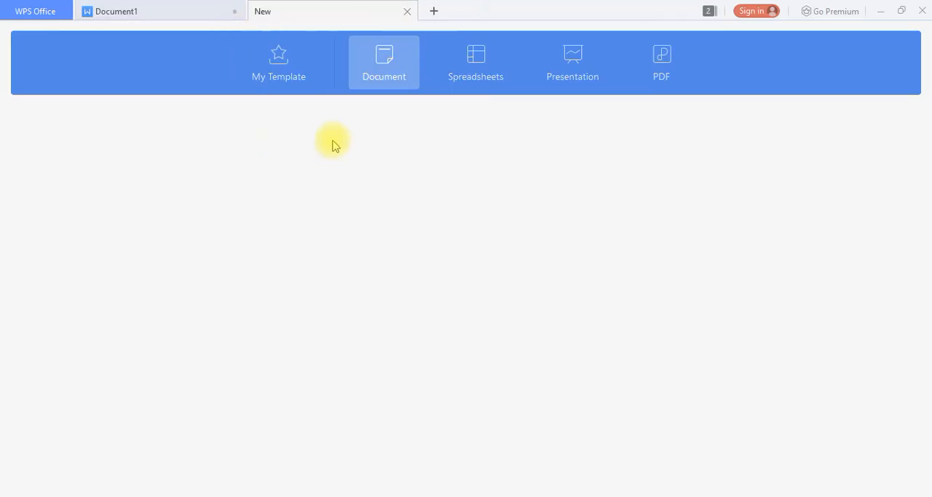
click(286, 206)
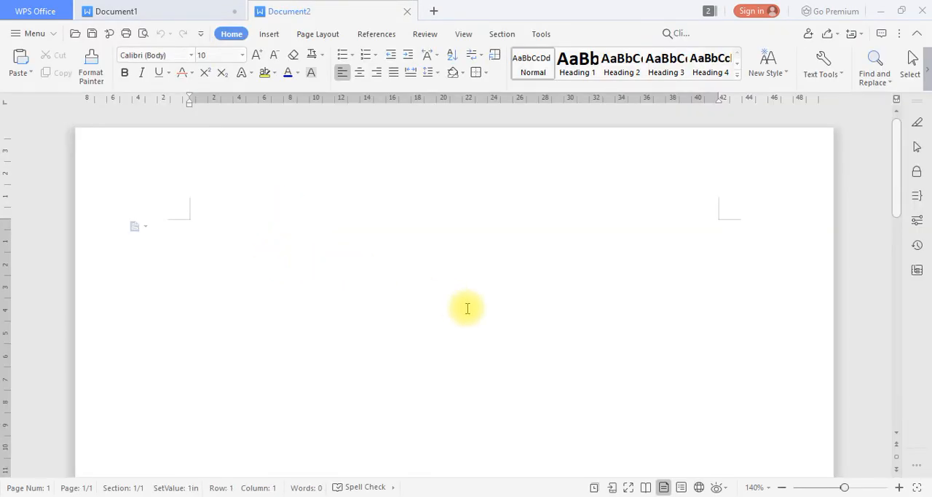
text(h)
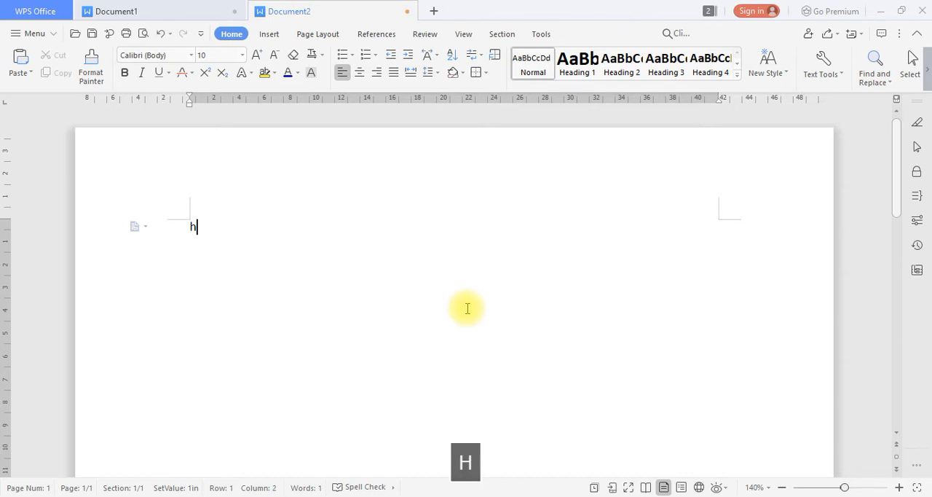
key(Return)
key(ctrl+c)
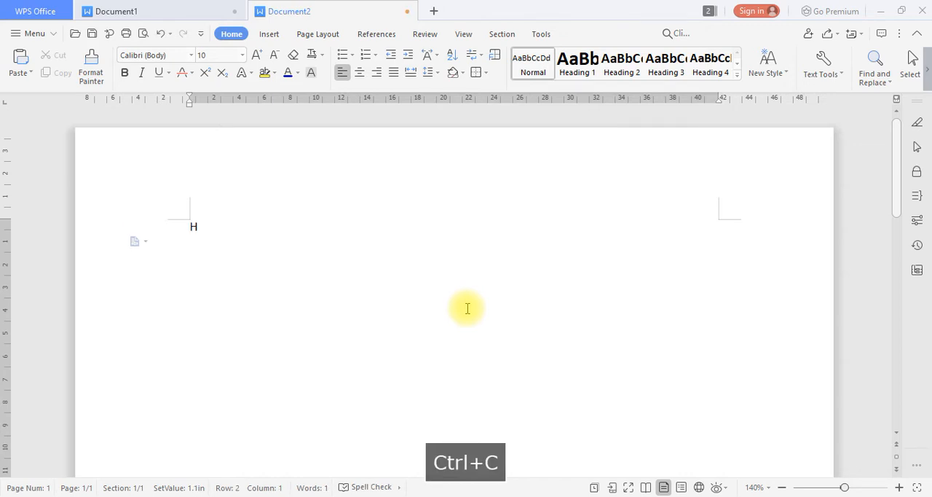
key(ctrl+v)
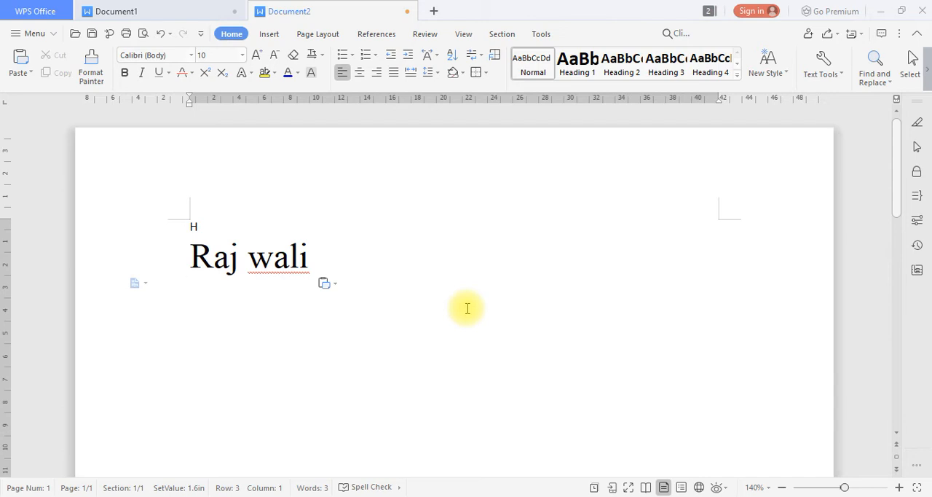
Undo the paste in the new document and close that document without saving it.
key(ctrl+z)
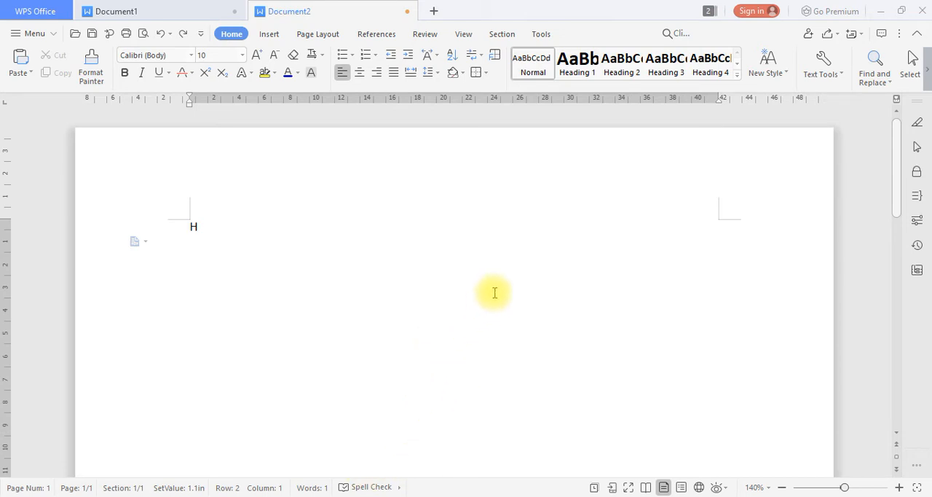
click(408, 12)
click(479, 272)
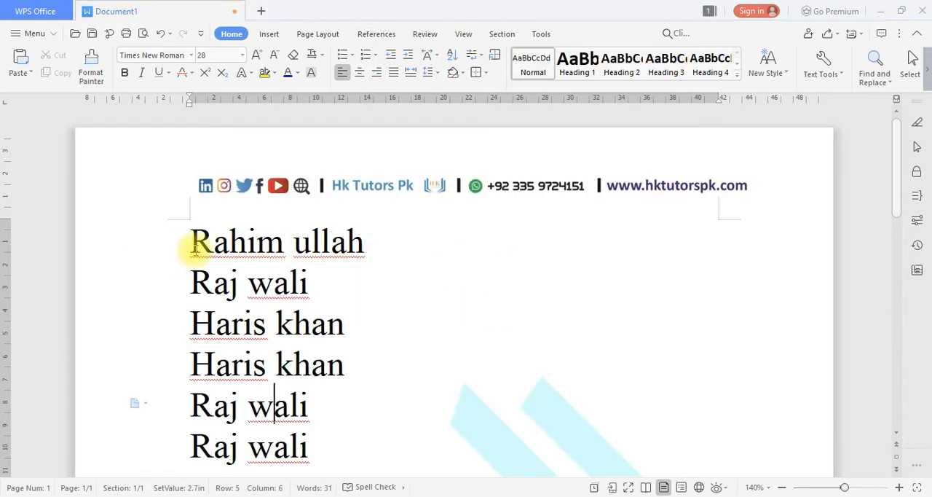
Clear the formatting of the first name line and set its font to Times New Roman.
scroll(322, 306, down, 2)
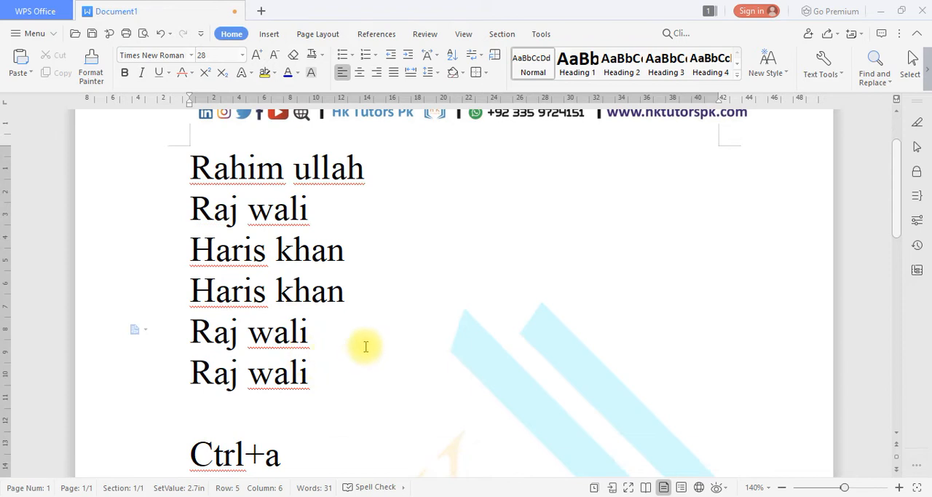
click(312, 343)
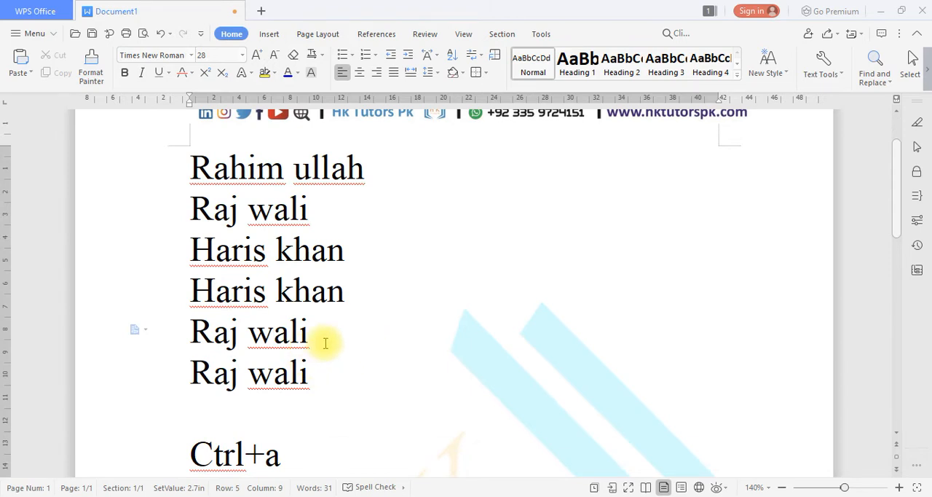
scroll(325, 343, up, 2)
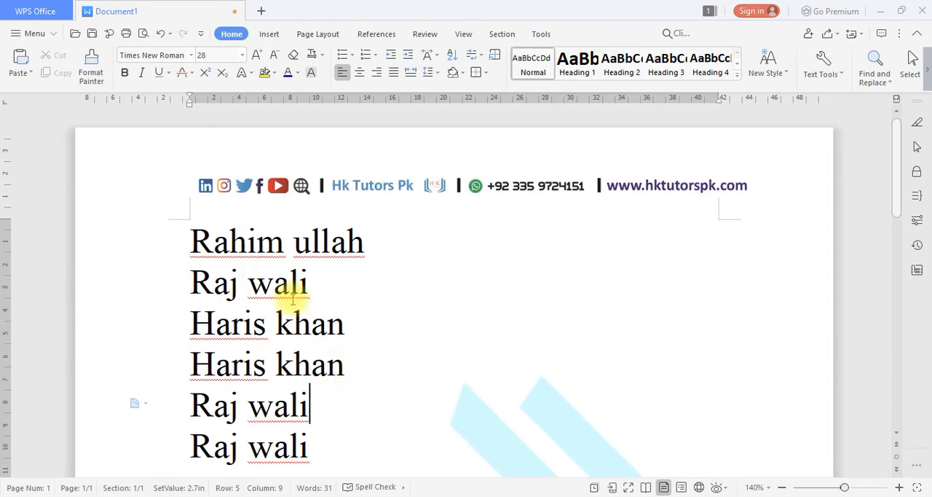
drag(367, 244, 197, 239)
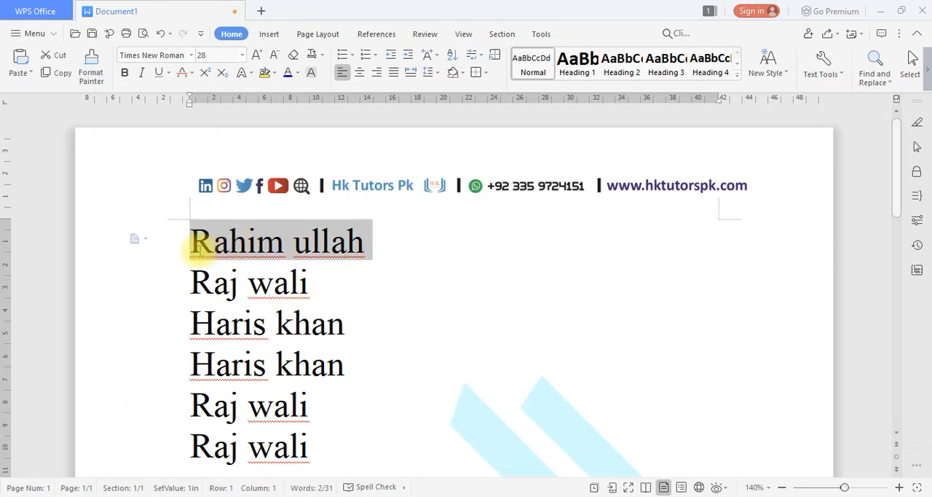
click(294, 55)
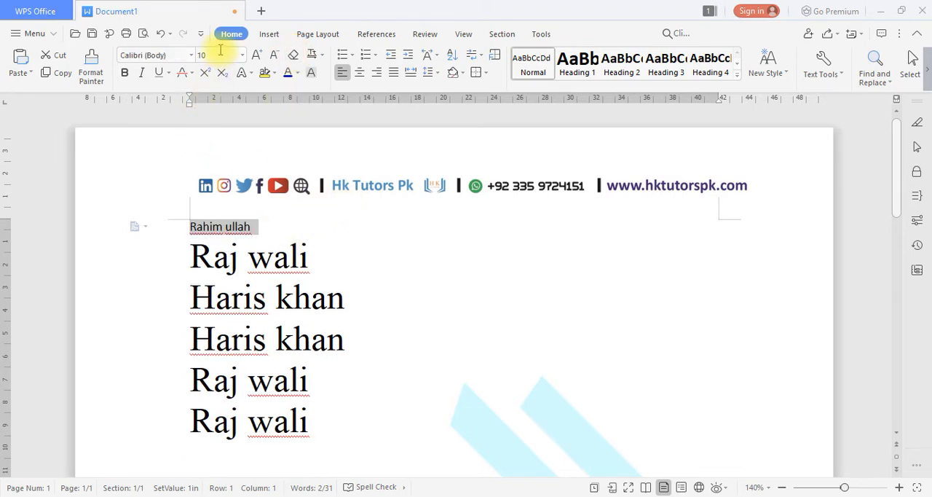
click(191, 55)
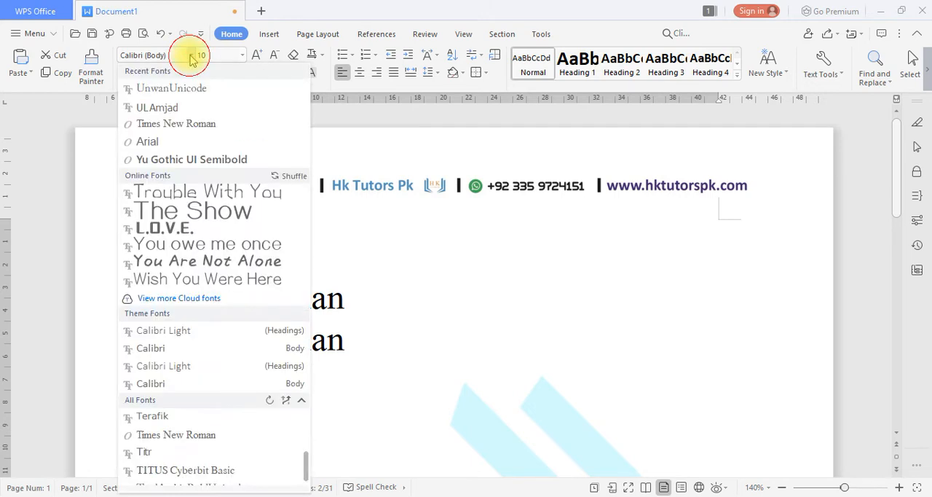
click(209, 125)
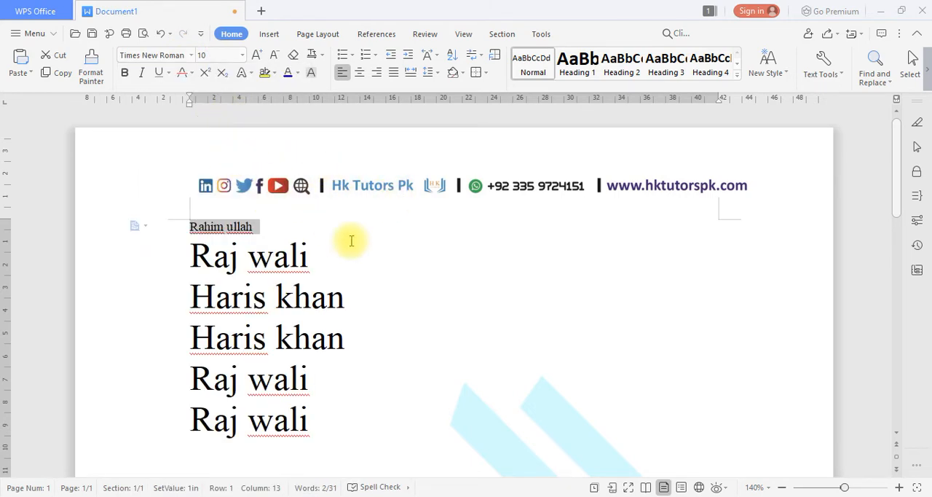
click(191, 55)
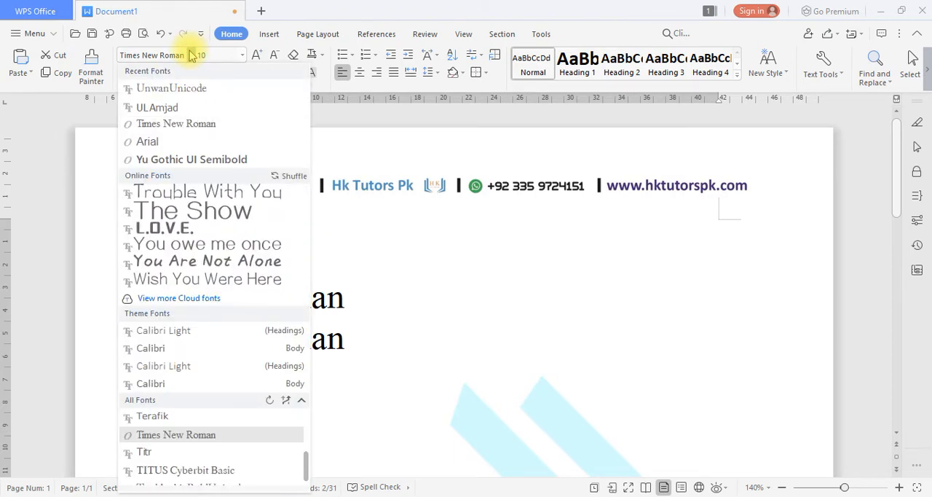
click(191, 55)
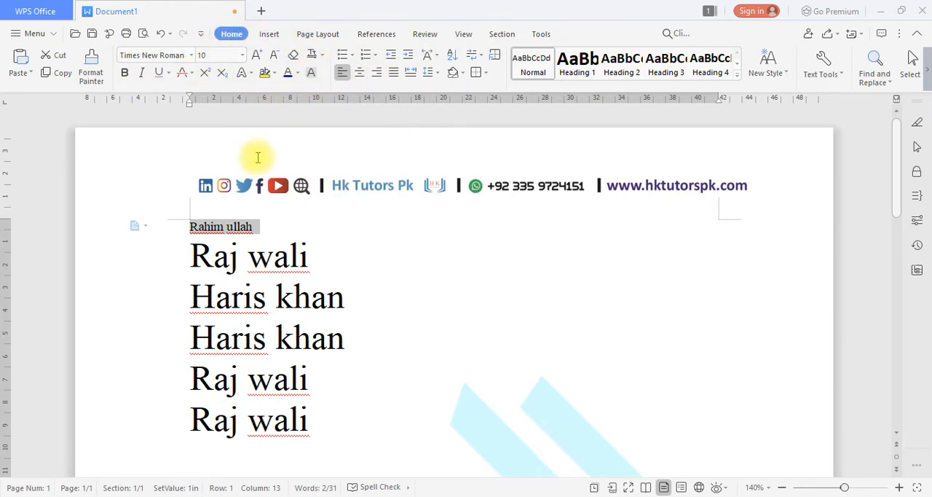
Add a line reading "Ctrl+z" below "Ctrl+v" in the shortcut notes.
scroll(362, 440, down, 3)
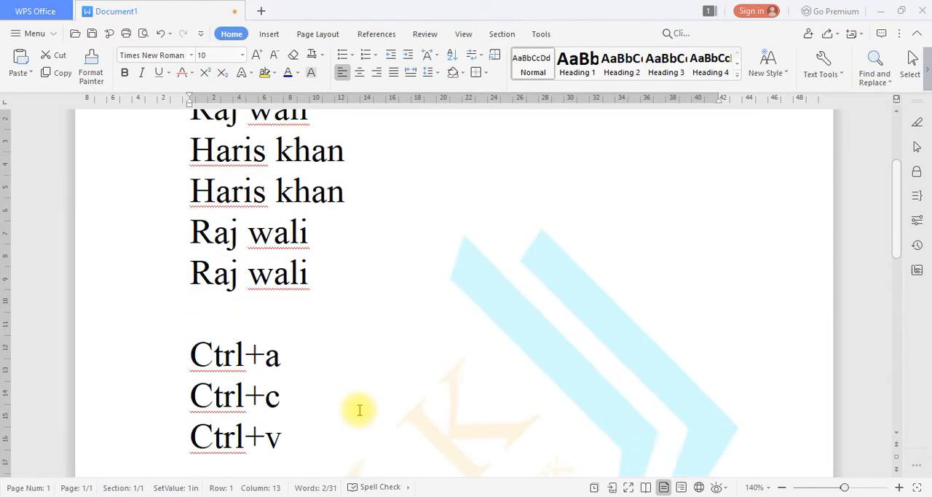
click(315, 441)
key(Return)
text(z)
key(BackSpace)
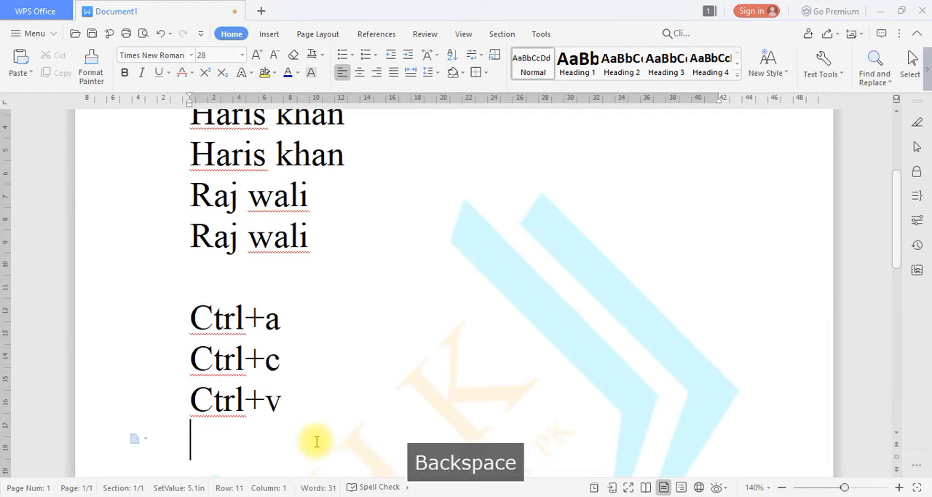
text(ctrl+z)
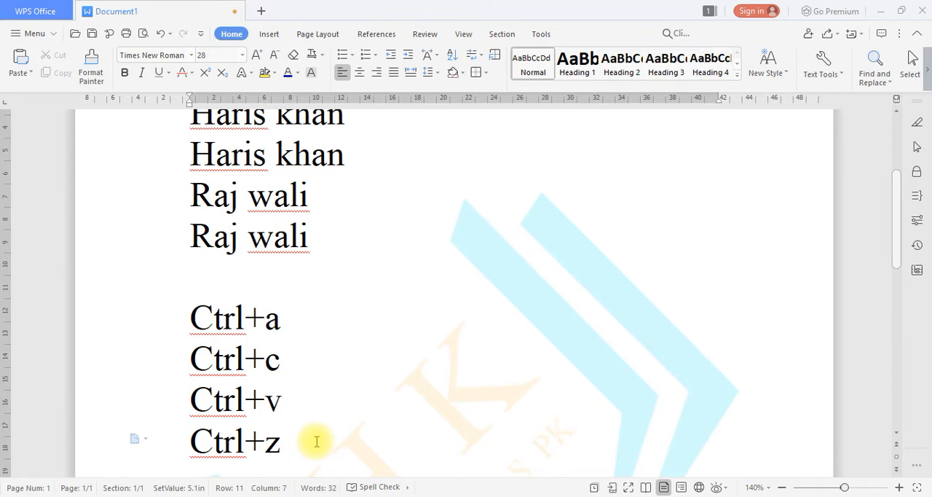
Delete the third and fourth name lines, then undo the deletion.
scroll(316, 432, up, 5)
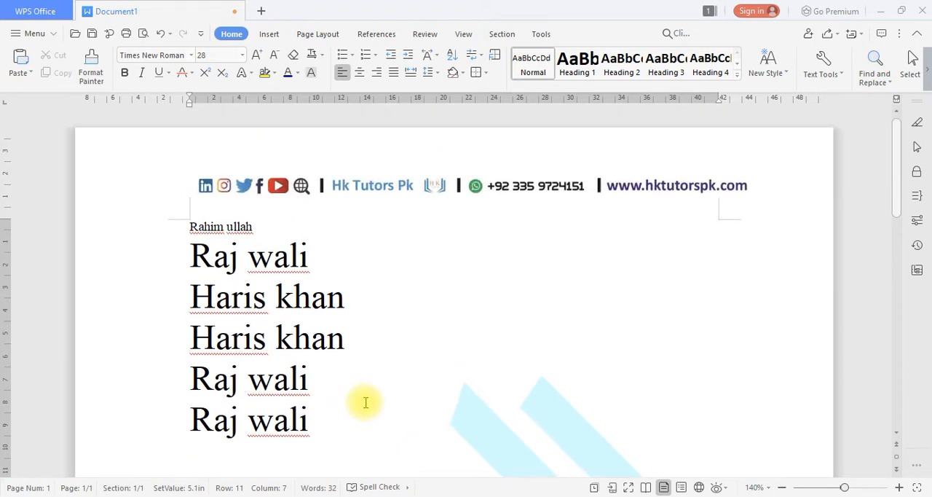
scroll(327, 380, down, 1)
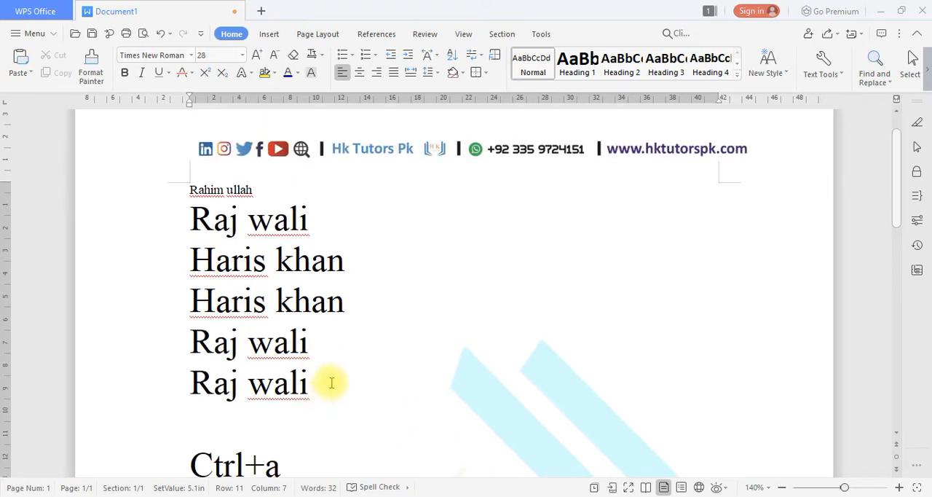
drag(358, 316, 182, 259)
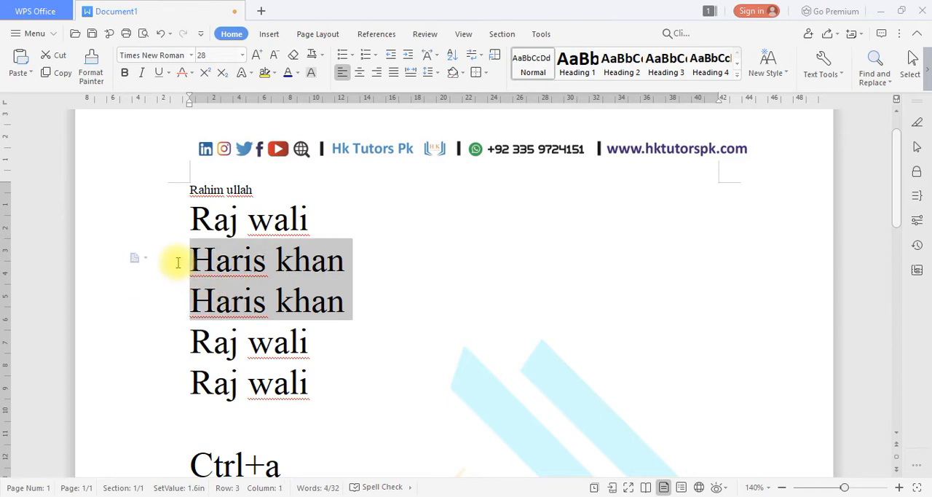
key(BackSpace)
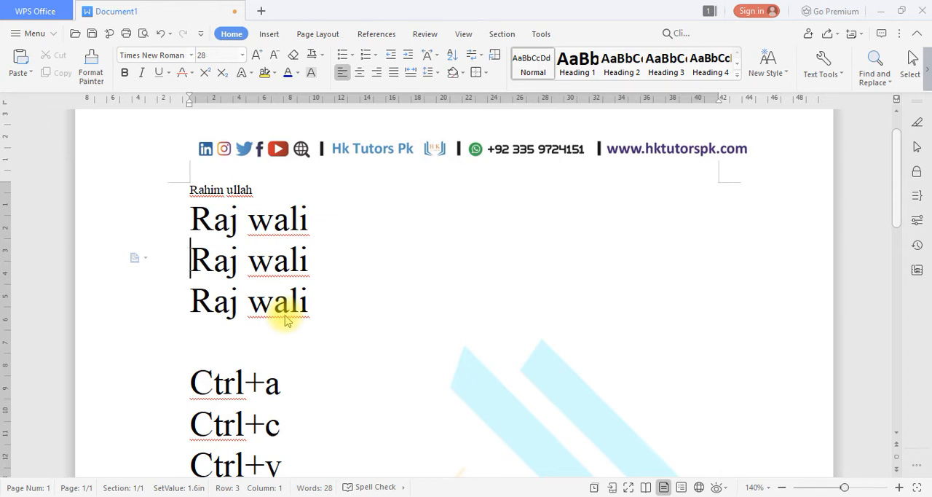
key(ctrl+z)
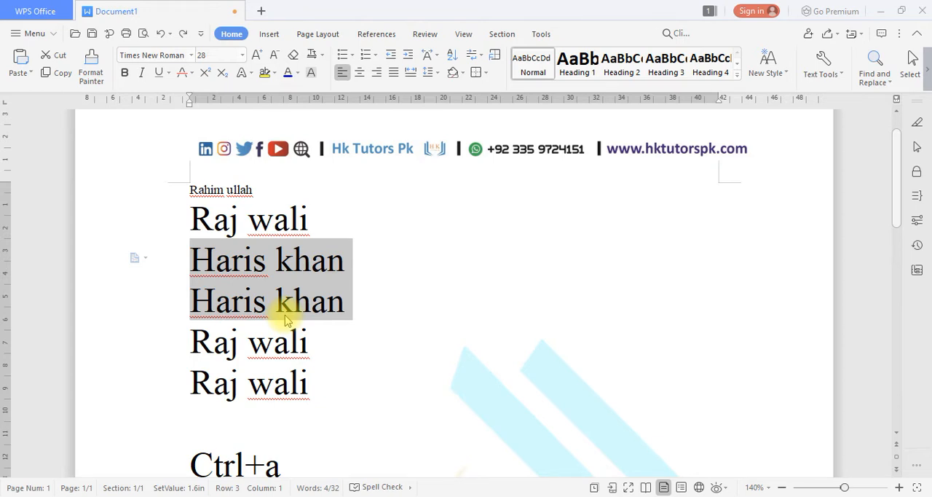
Delete the third and fourth name lines again, point out the "Ctrl+z" note, and restore the deleted lines with undo.
click(354, 312)
drag(357, 310, 192, 256)
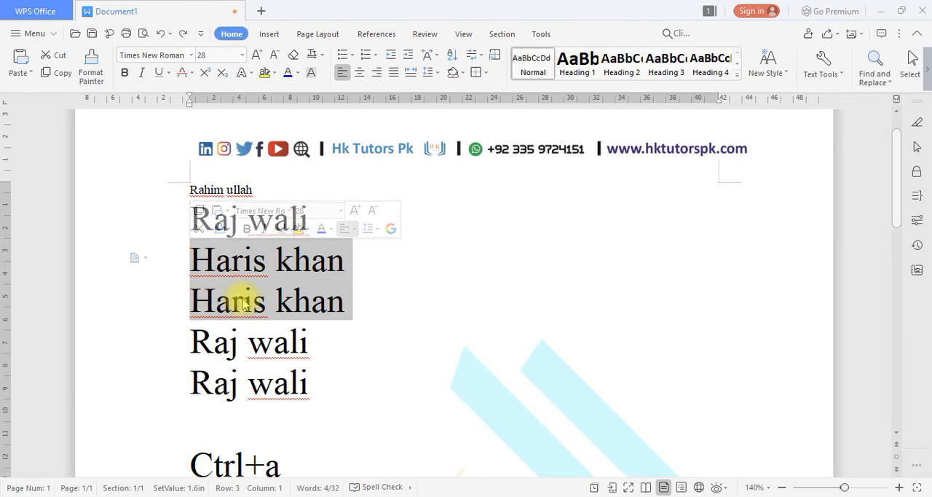
key(BackSpace)
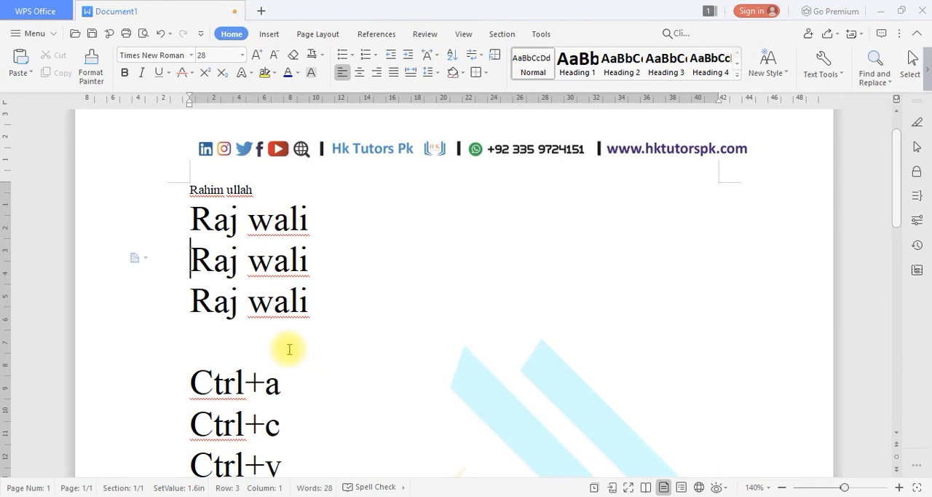
scroll(278, 430, down, 1)
scroll(278, 430, down, 1)
drag(293, 439, 217, 440)
scroll(291, 429, up, 2)
key(ctrl+z)
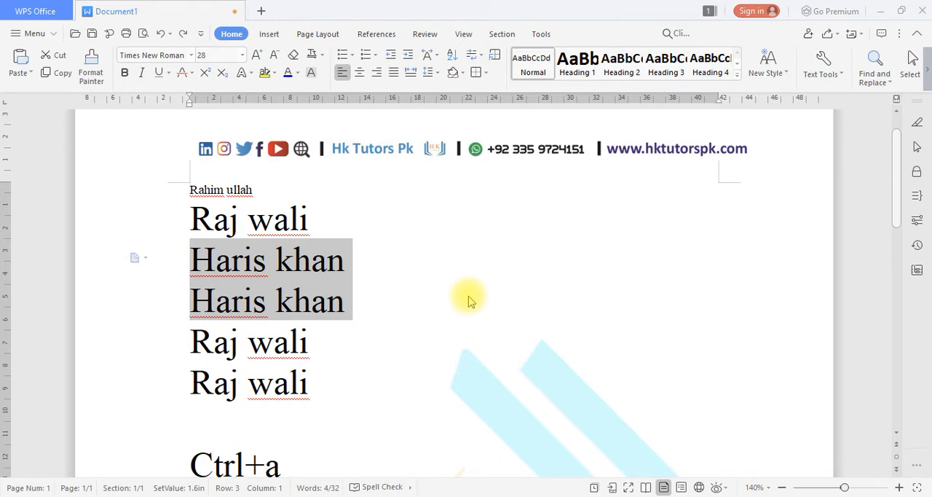
Delete the two selected name lines in the third and fourth rows of the document.
scroll(472, 345, up, 1)
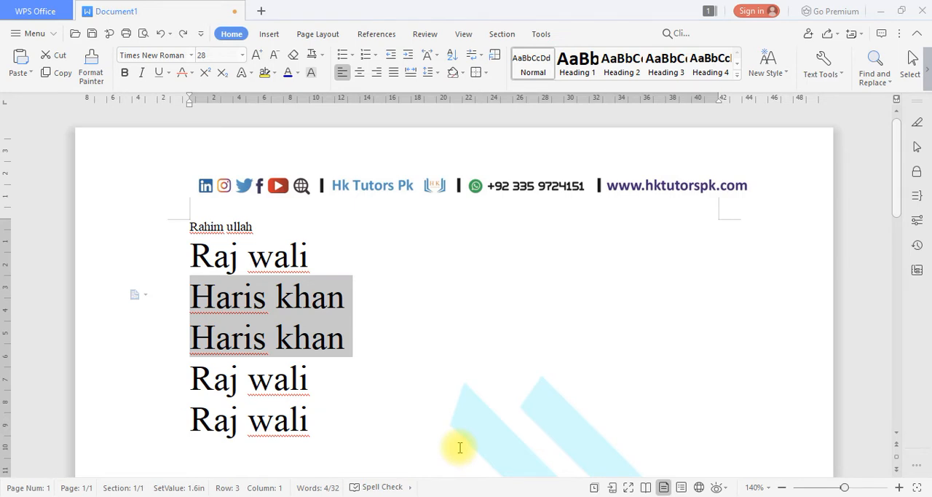
key(BackSpace)
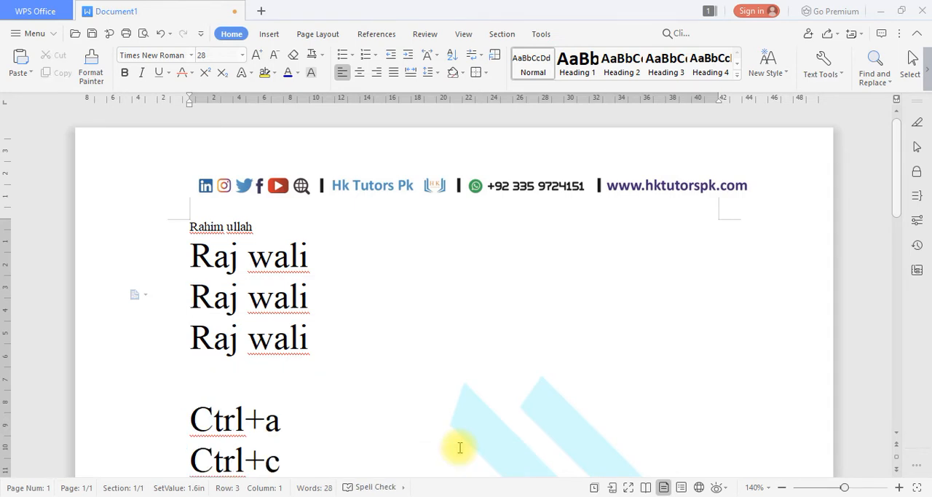
Save the document to the Desktop as a Word document named "clas 2 10-feb 2021".
key(ctrl+s)
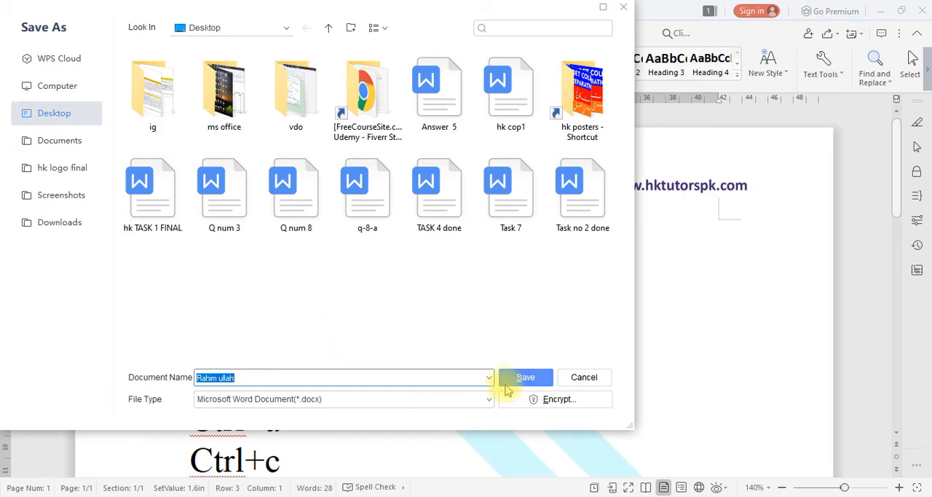
text(clas 2)
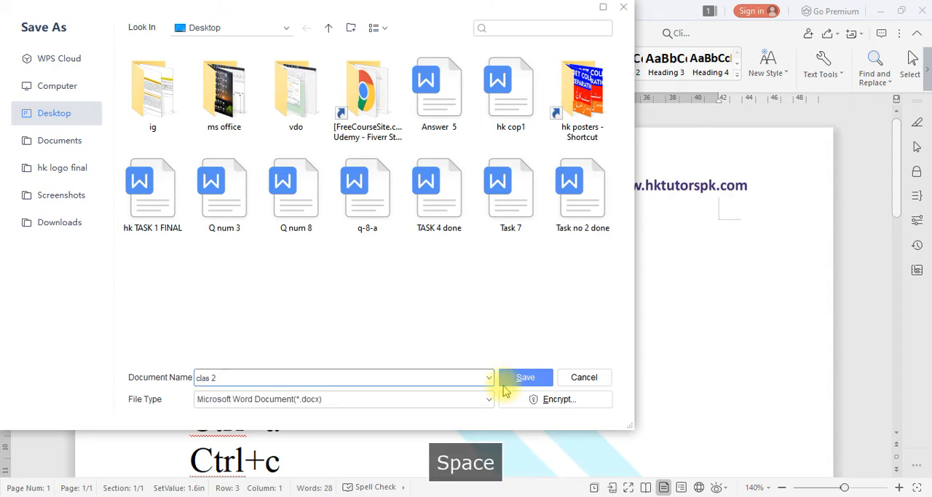
text( 10)
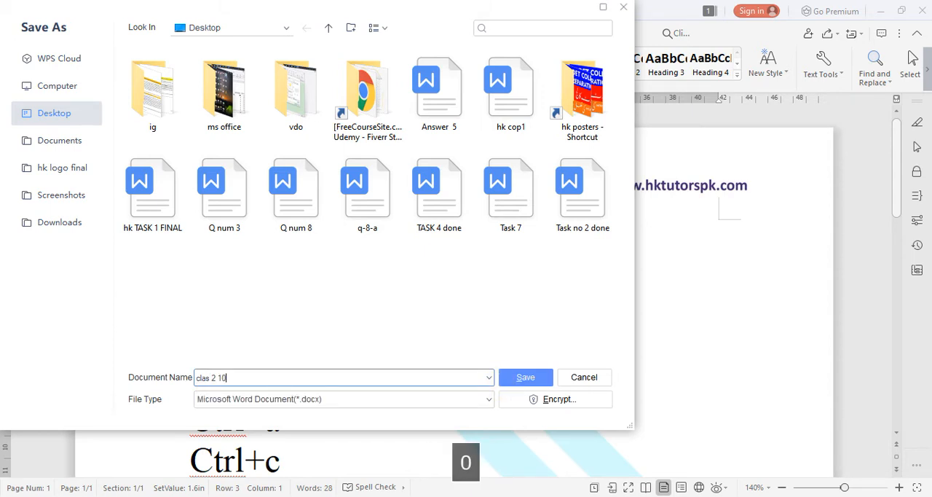
text(-feb 2021)
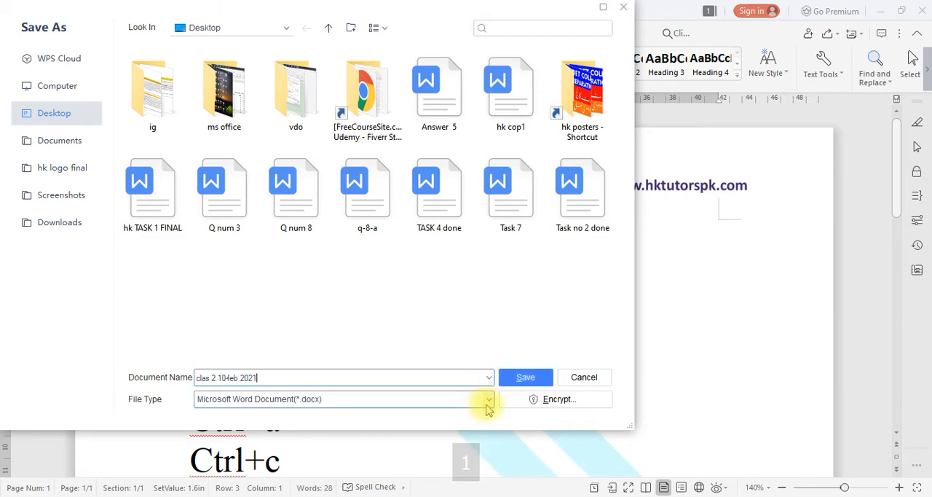
click(519, 378)
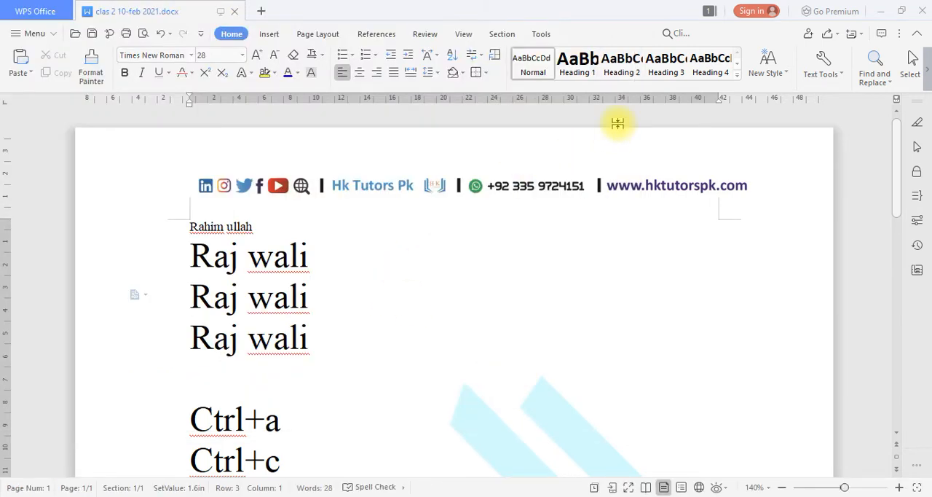
Close the document, minimize the program window, and reopen "clas 2 10-feb 2021" from the desktop.
click(233, 13)
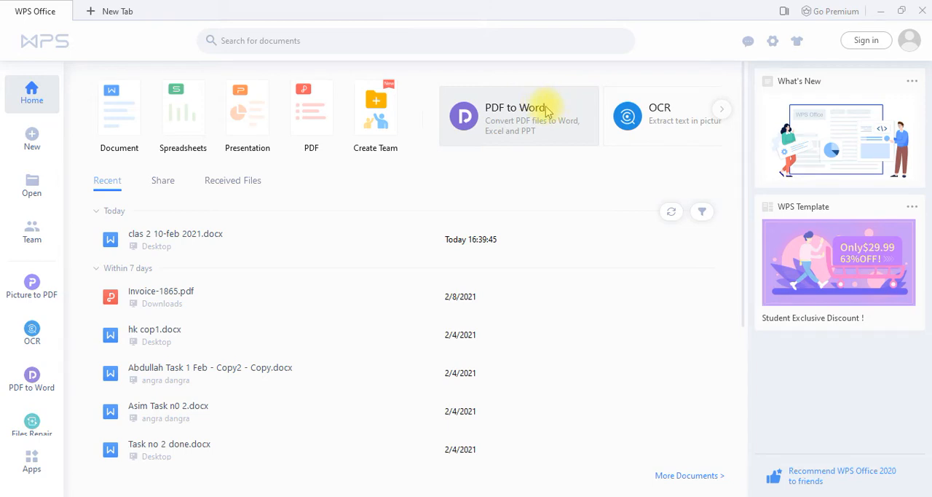
click(880, 11)
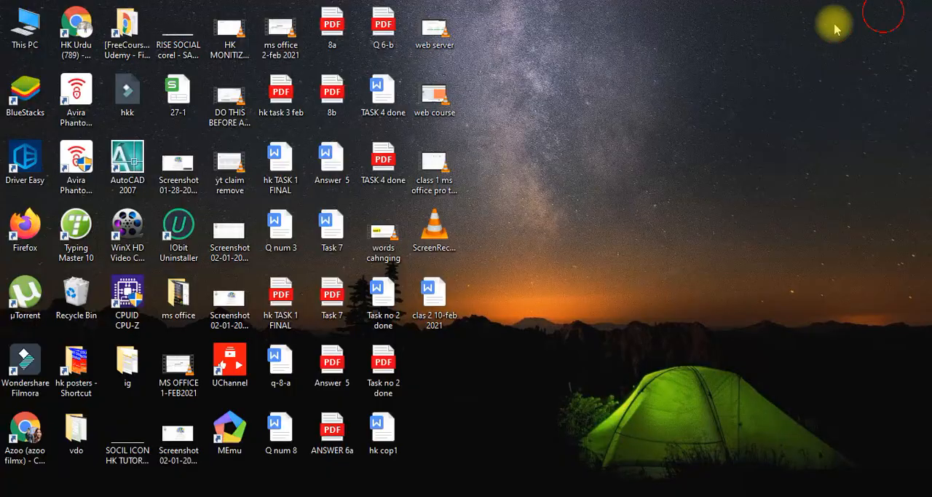
double_click(440, 309)
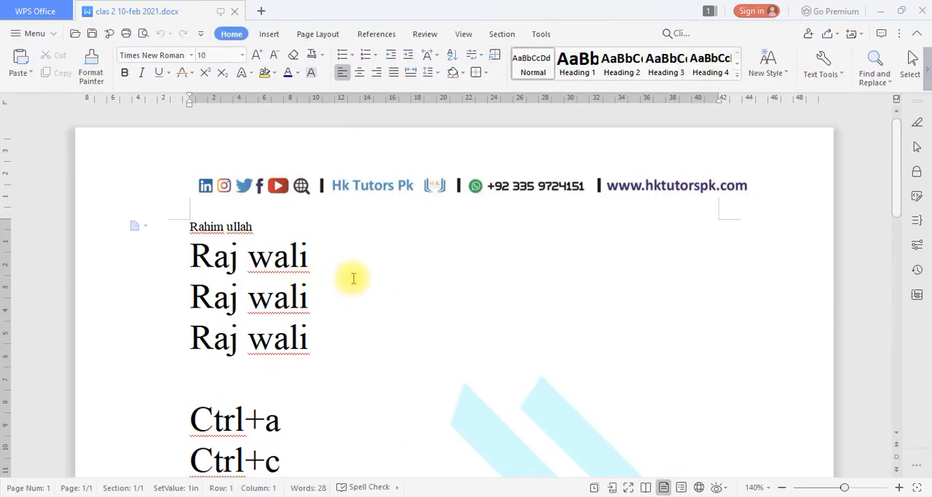
Paste the copied name line several times at the start of the document, then undo all the pastes.
key(ctrl+z)
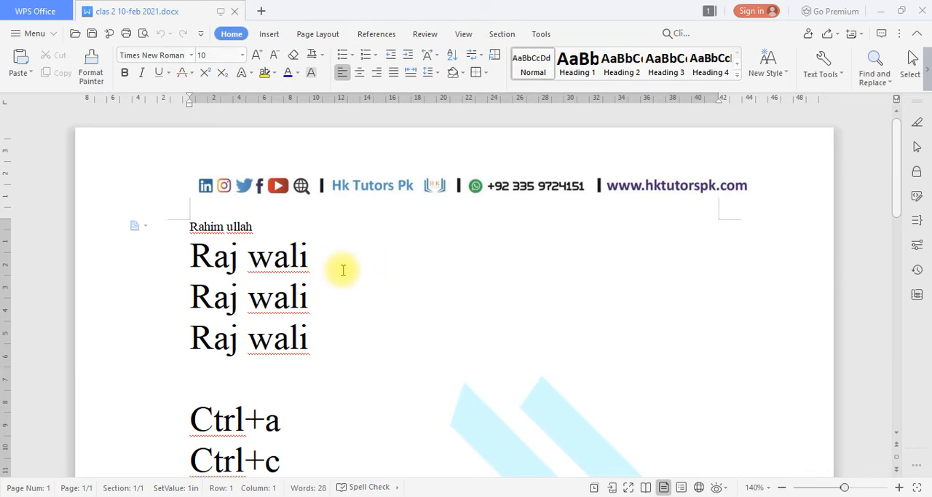
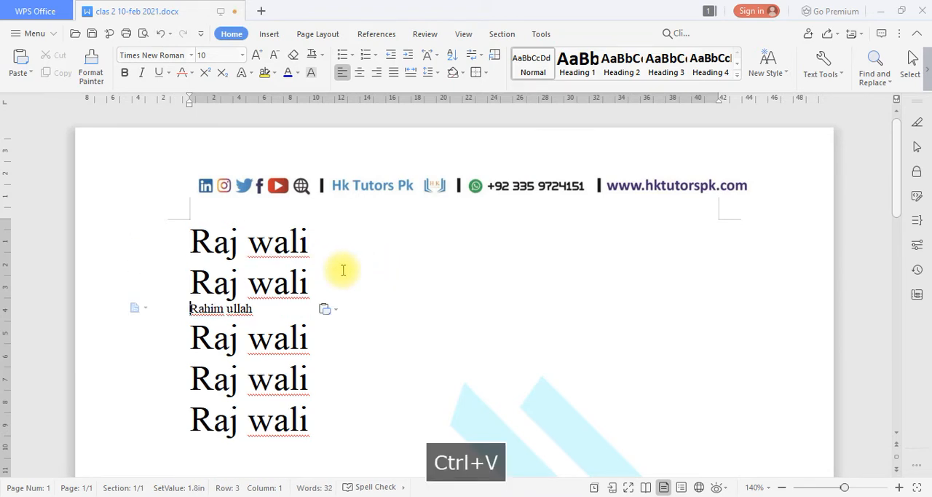
key(ctrl+v)
key(ctrl+v)
key(ctrl+z)
key(ctrl+z)
key(ctrl+z)
key(ctrl+z)
key(ctrl+z)
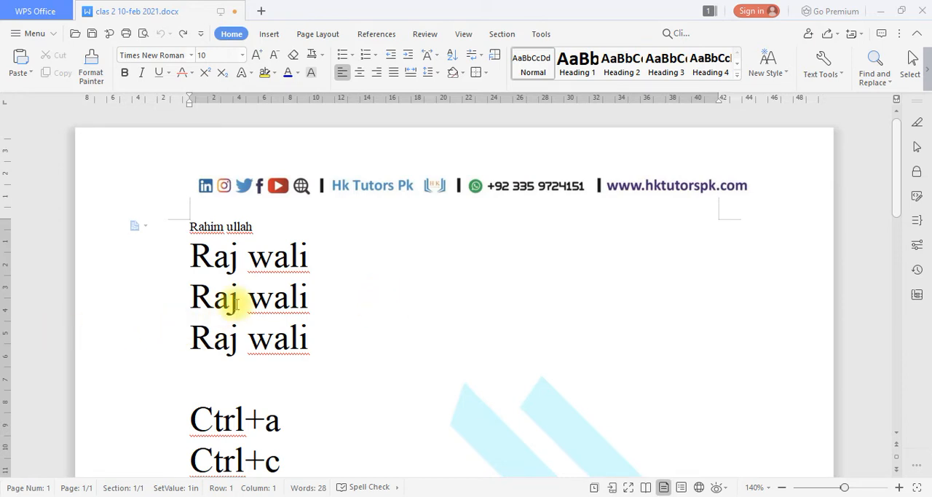
Delete the name lines in the third and fourth rows and enter a different full name in the third row.
drag(364, 335, 252, 328)
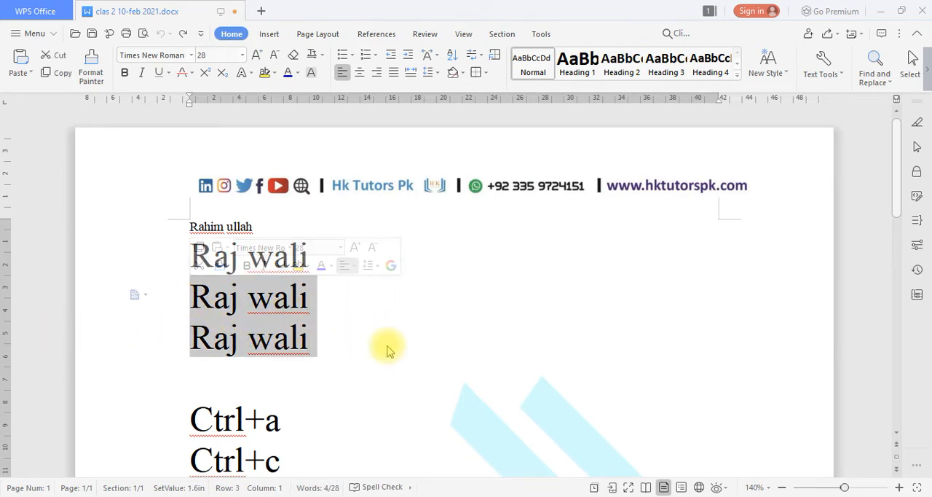
key(Delete)
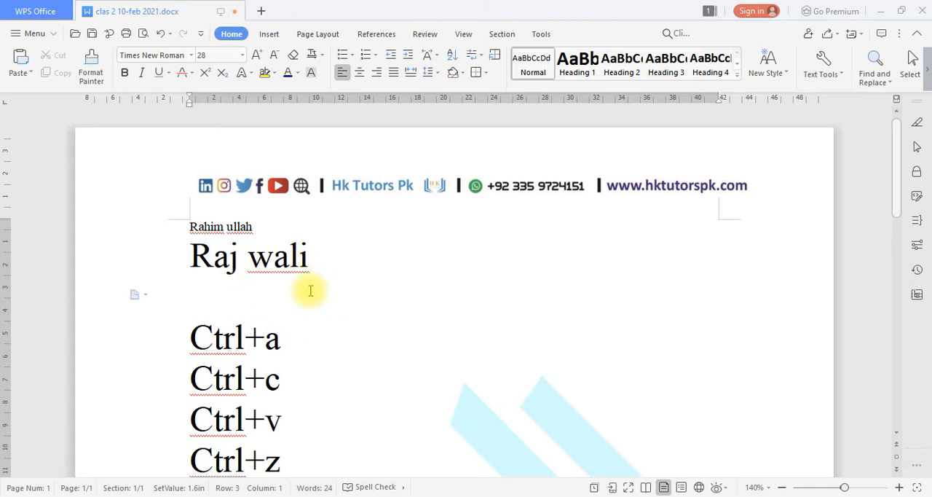
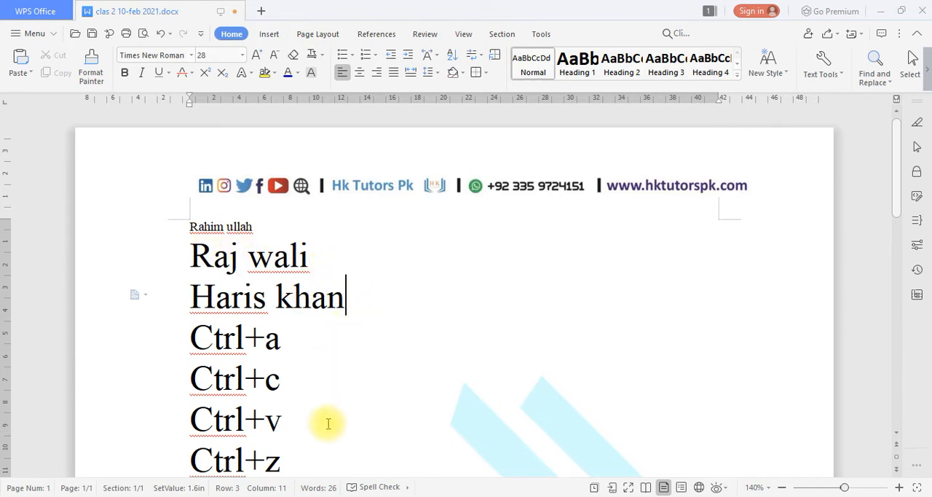
Clear the formatting of the lines from the second row through "Ctrl+z", then undo the clearing.
drag(310, 463, 190, 263)
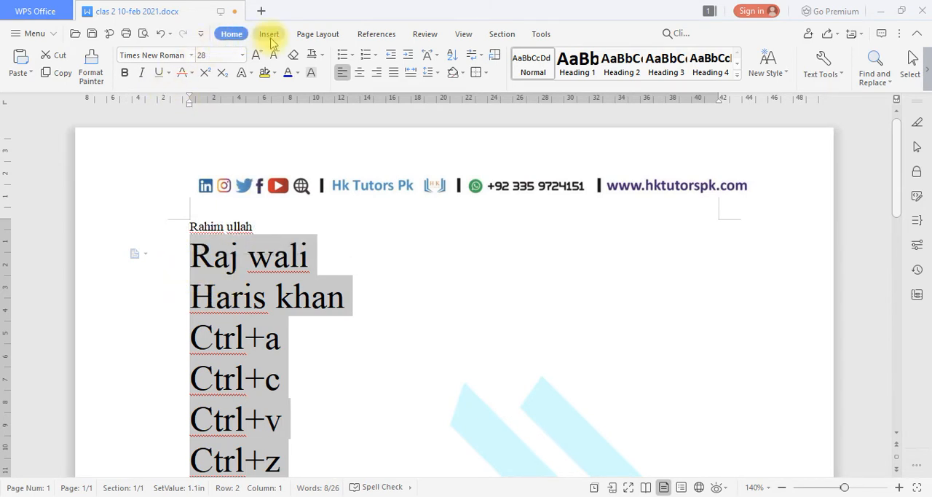
click(294, 55)
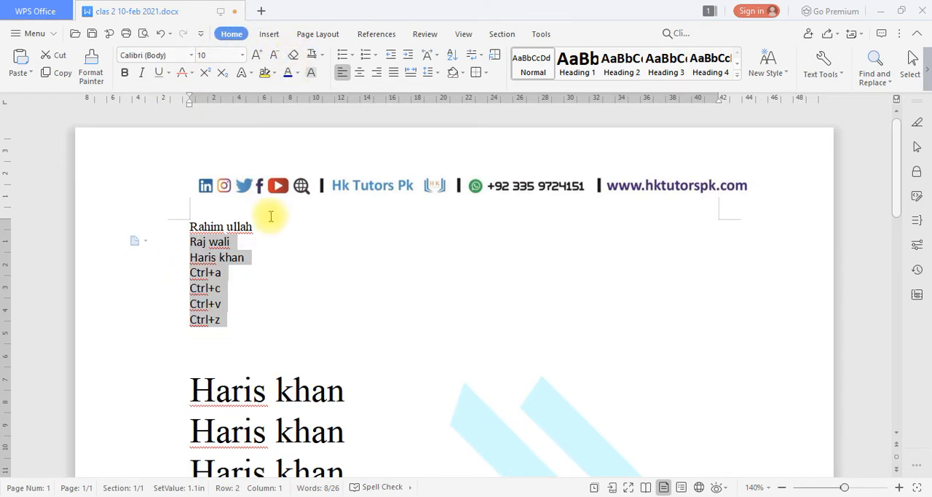
click(267, 276)
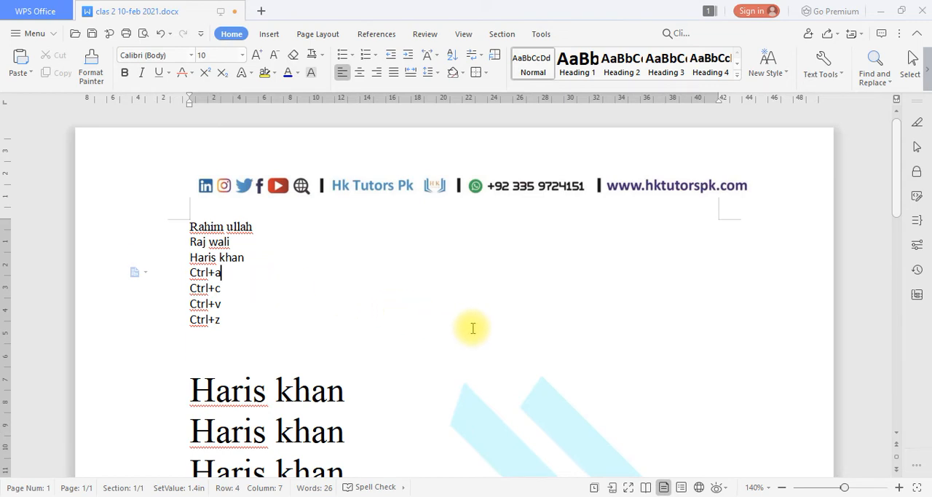
key(ctrl+z)
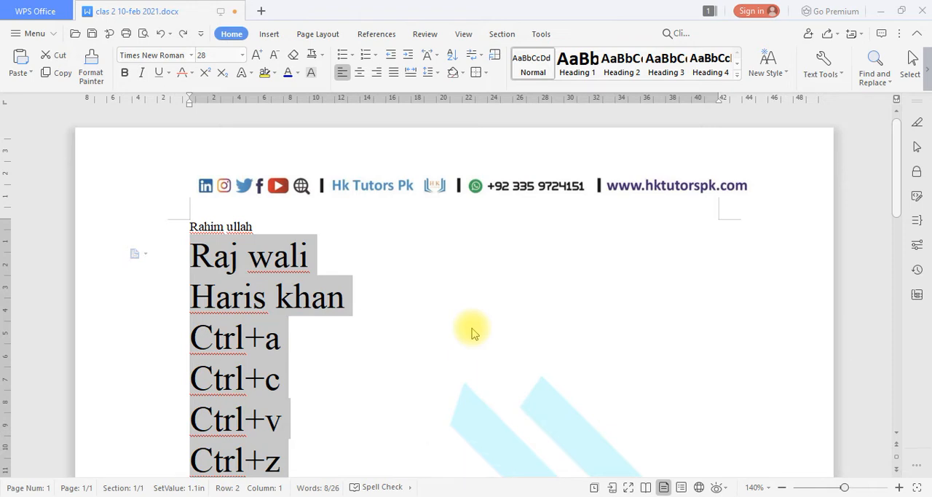
Save the changes to the open document and look over the page.
key(ctrl+s)
scroll(466, 321, down, 2)
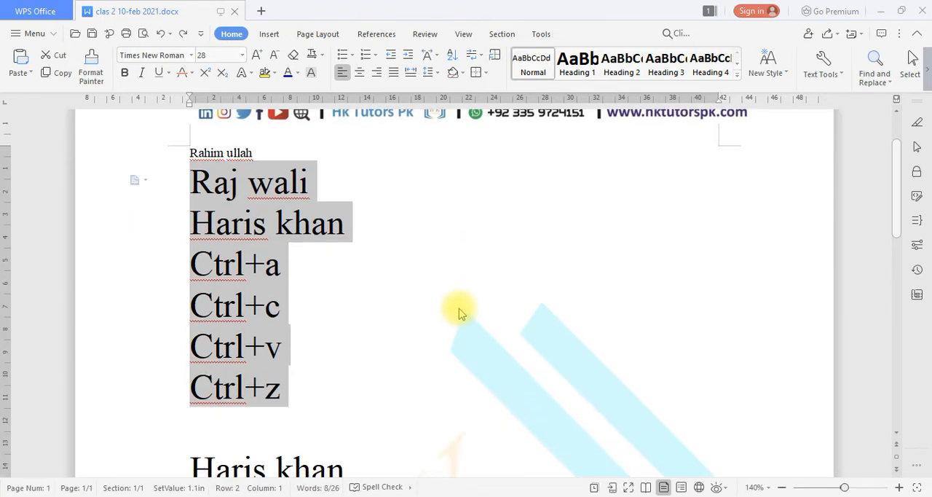
scroll(459, 313, down, 7)
scroll(460, 313, up, 9)
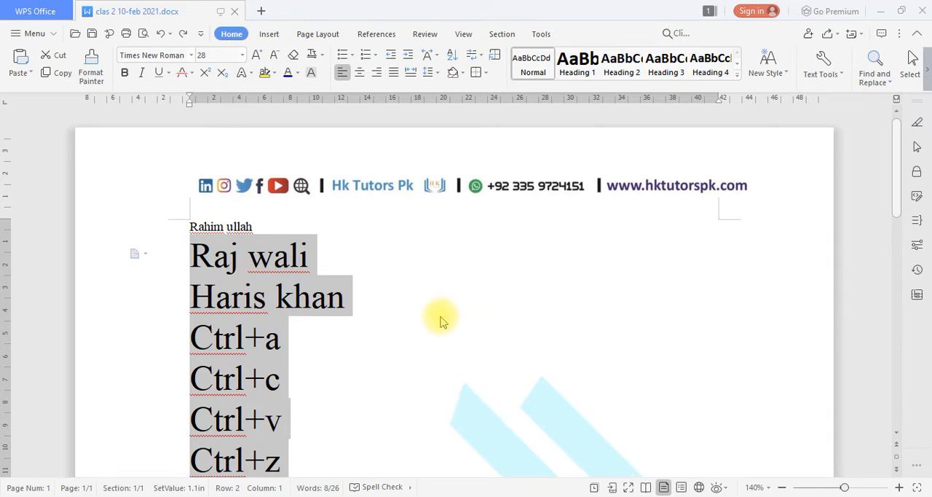
scroll(439, 318, down, 2)
scroll(440, 320, up, 2)
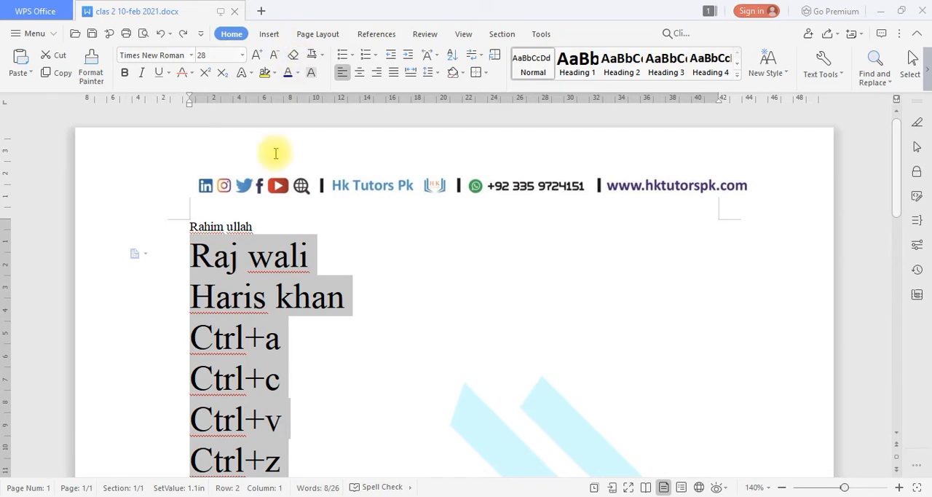
Insert two blank lines between the third-row name and the "Ctrl+a" note.
click(308, 254)
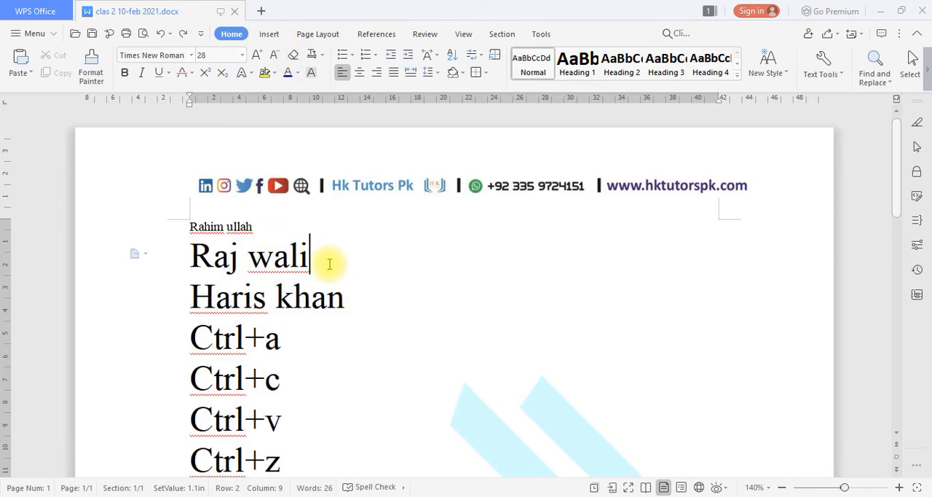
click(354, 305)
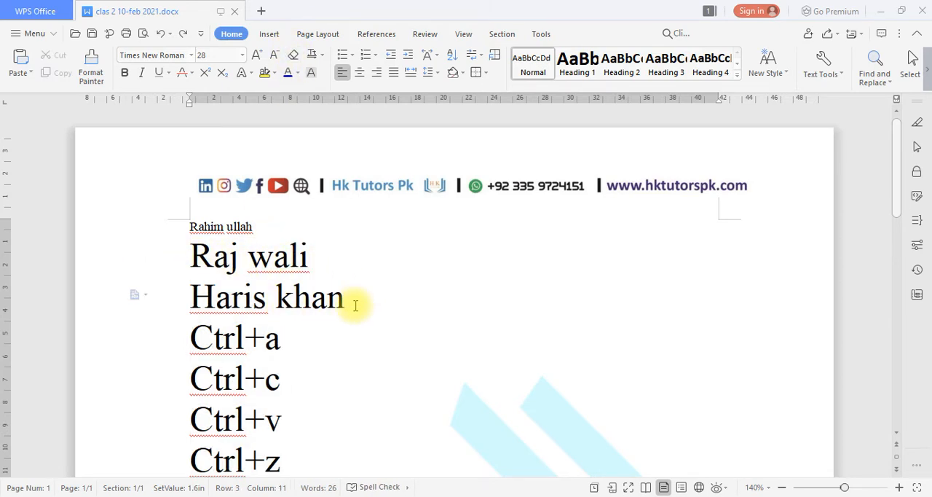
key(Return)
key(Return)
Convert the two large name lines in the second and third rows to Uppercase with Change Case.
drag(140, 258, 150, 297)
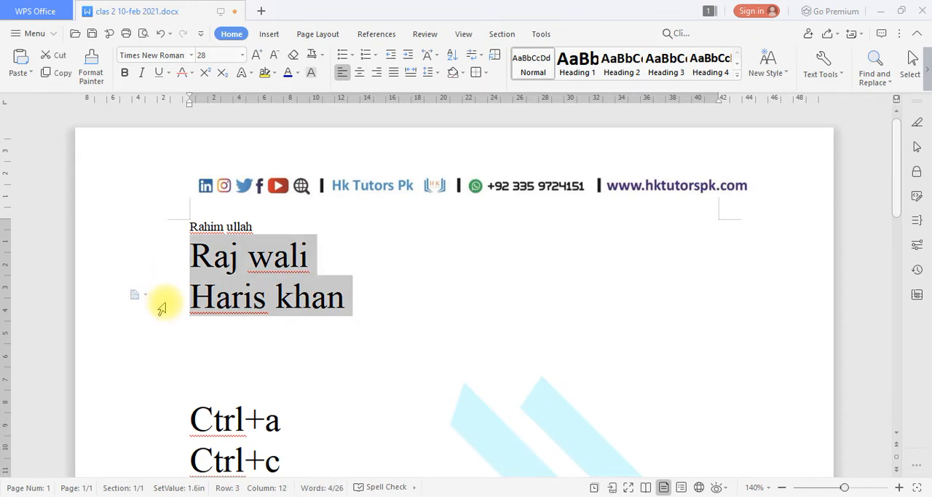
click(323, 57)
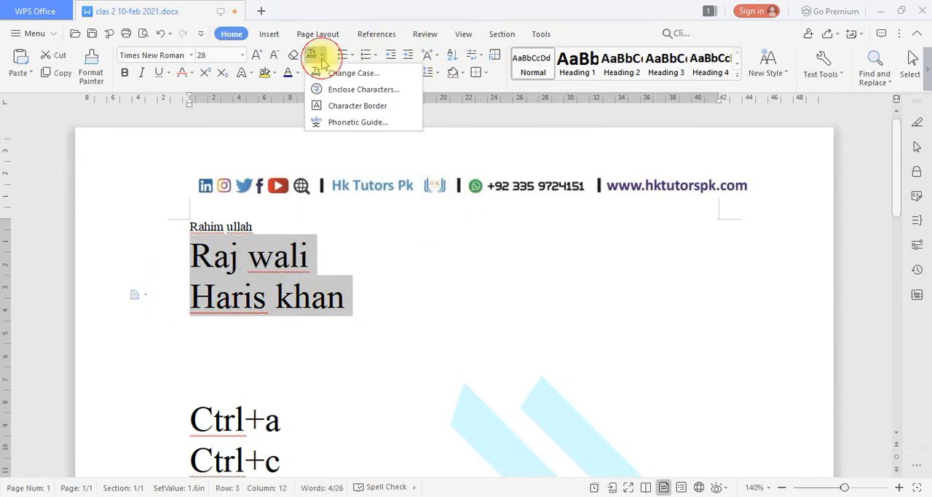
click(351, 74)
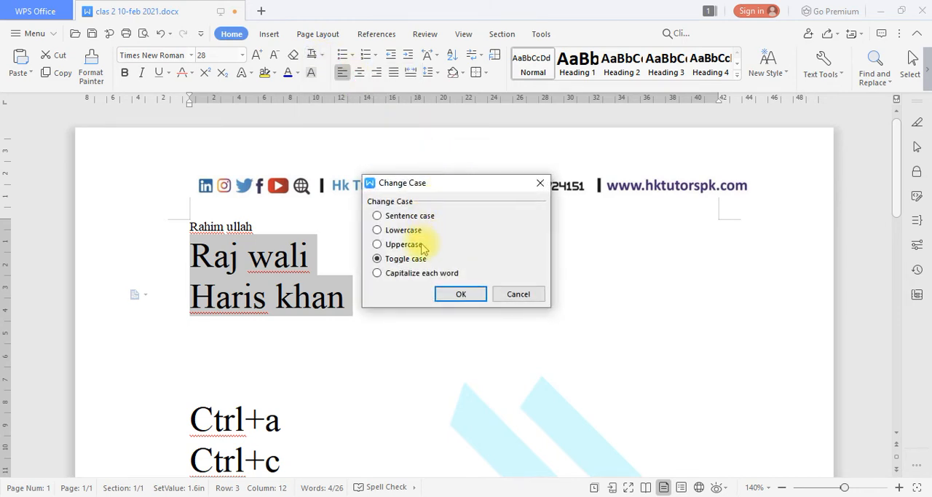
click(411, 246)
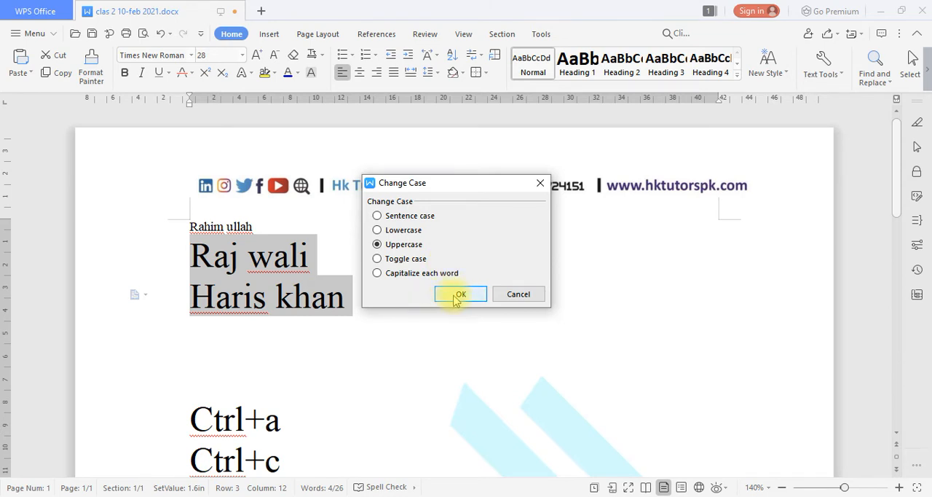
click(459, 294)
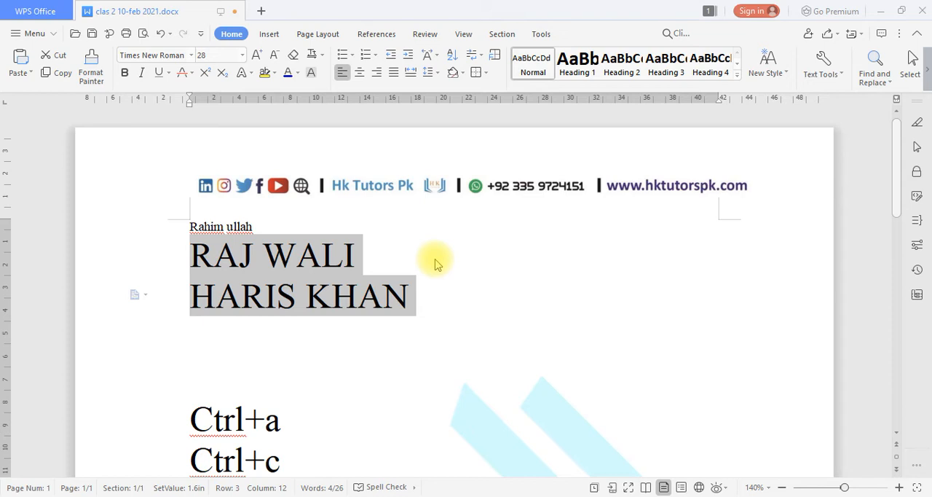
Apply the Uppercase option of Change Case once more to the two selected name lines.
click(322, 56)
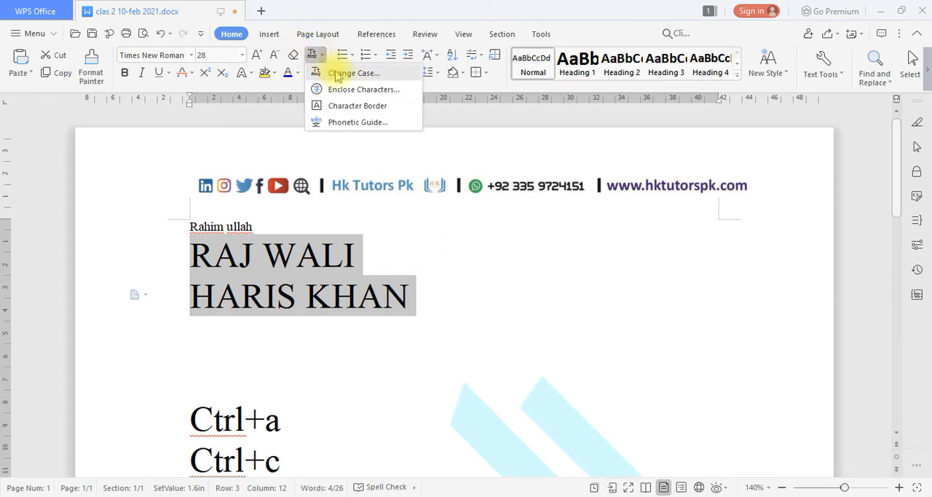
click(336, 71)
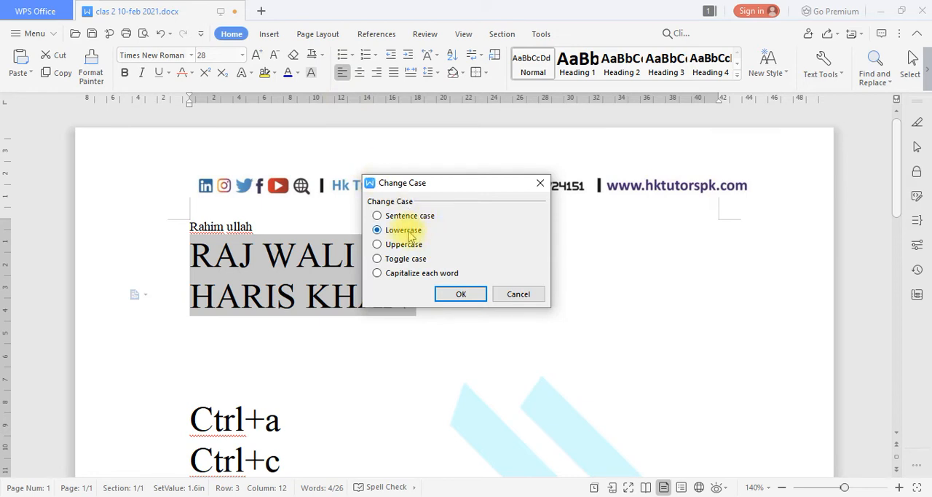
click(399, 245)
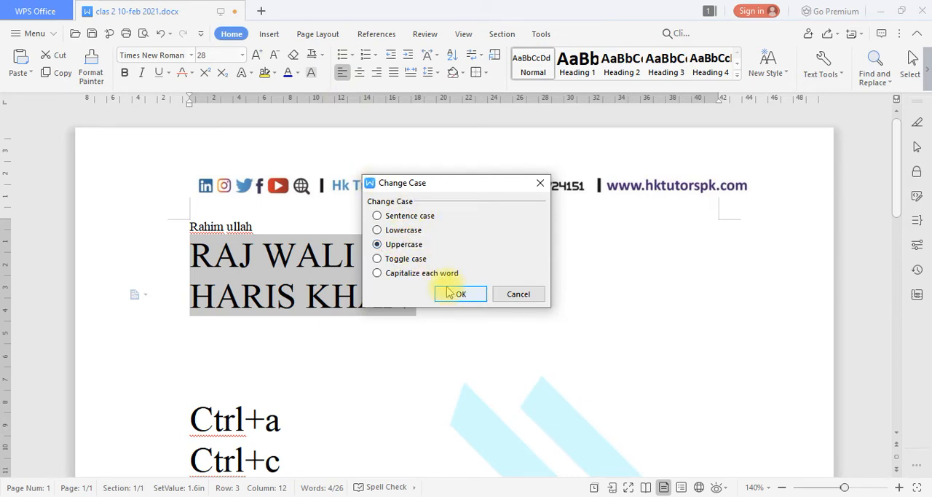
click(459, 302)
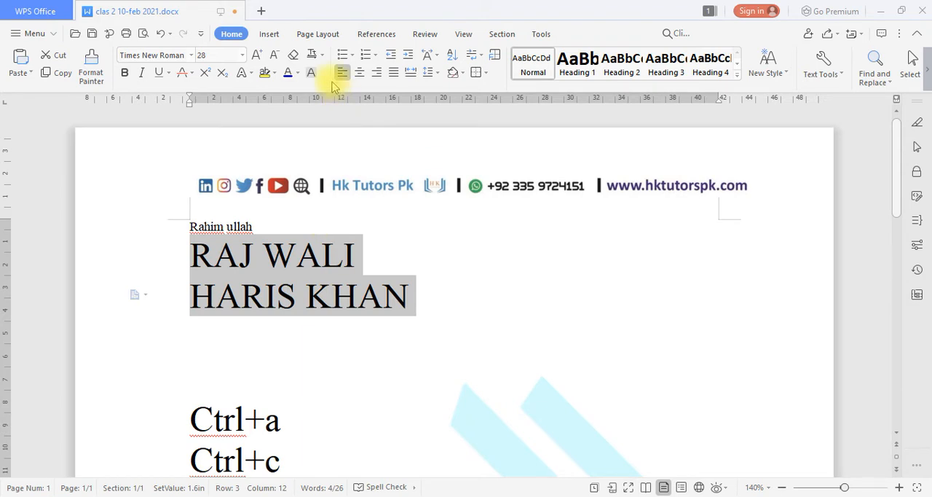
Convert the two selected large name lines in the second and third rows to Lowercase with Change Case.
click(321, 57)
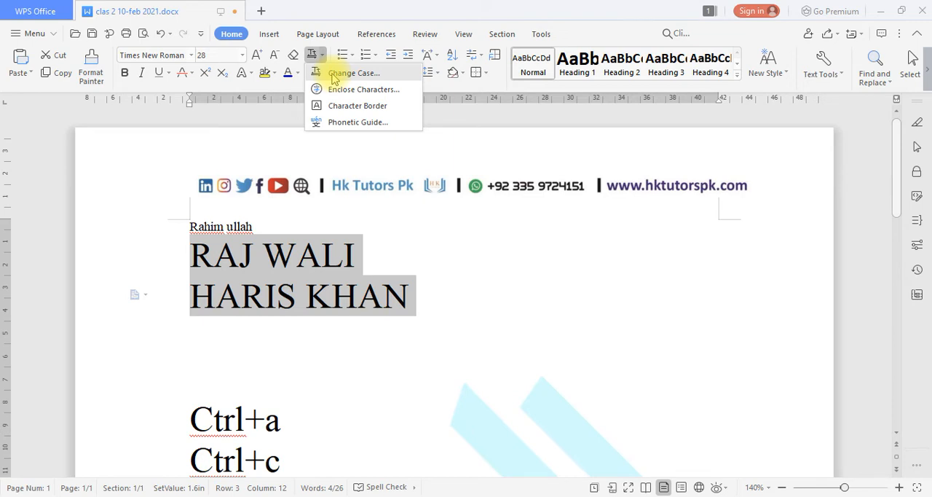
click(343, 73)
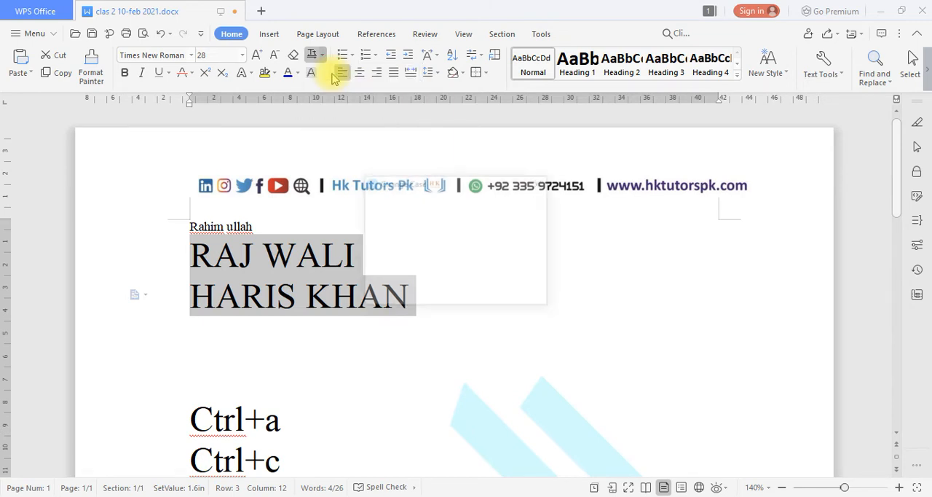
click(401, 248)
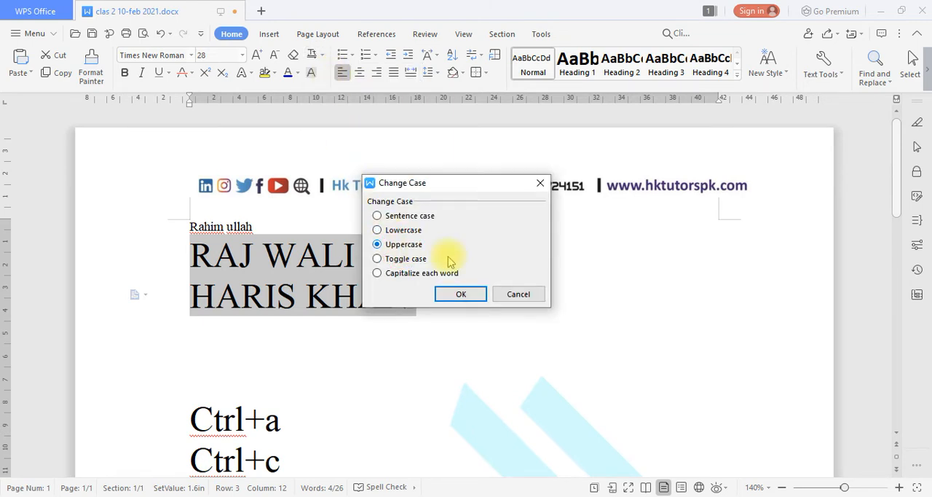
drag(449, 188, 560, 212)
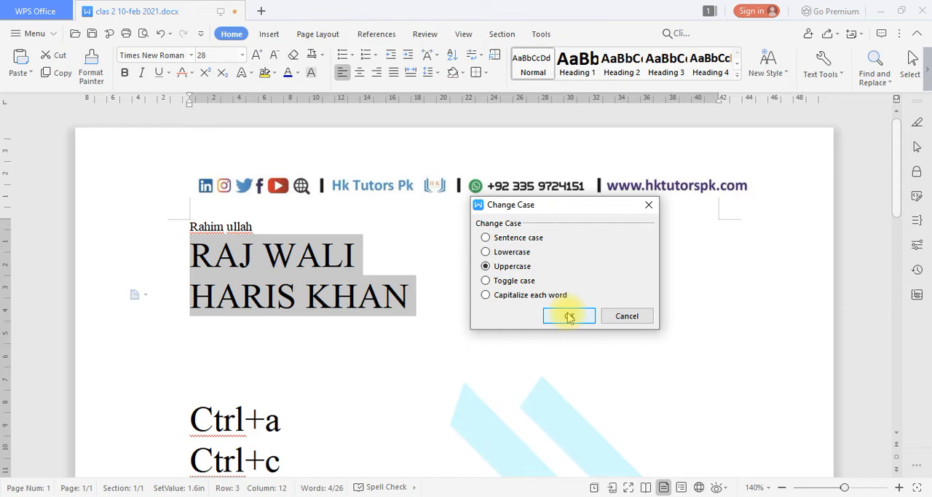
click(518, 252)
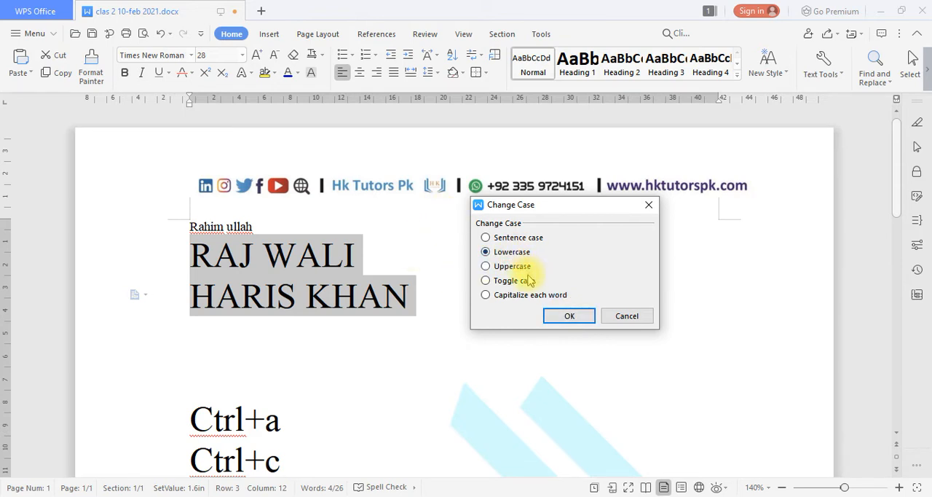
click(568, 315)
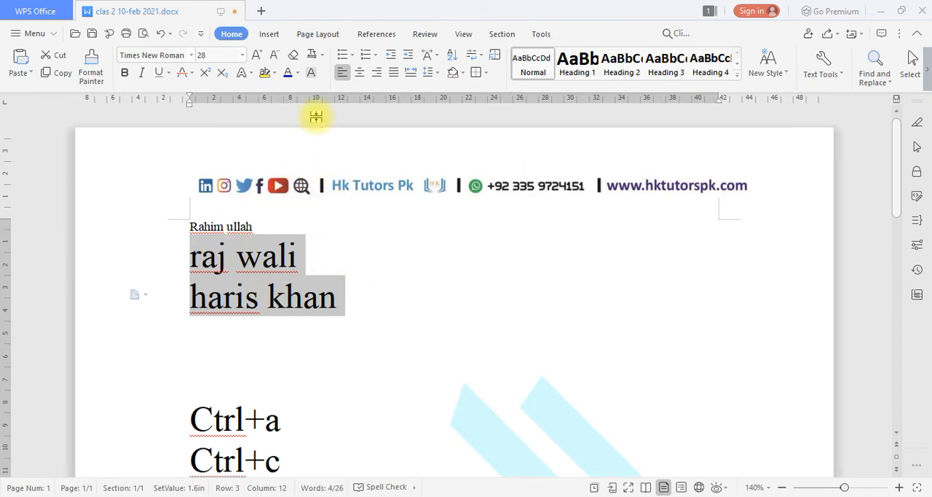
Convert the two selected name lines back to Uppercase with Change Case.
click(323, 55)
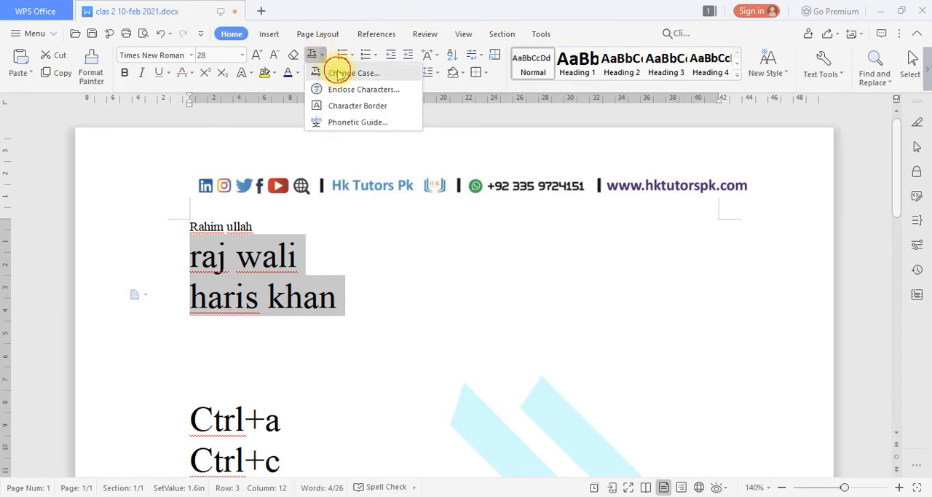
click(338, 74)
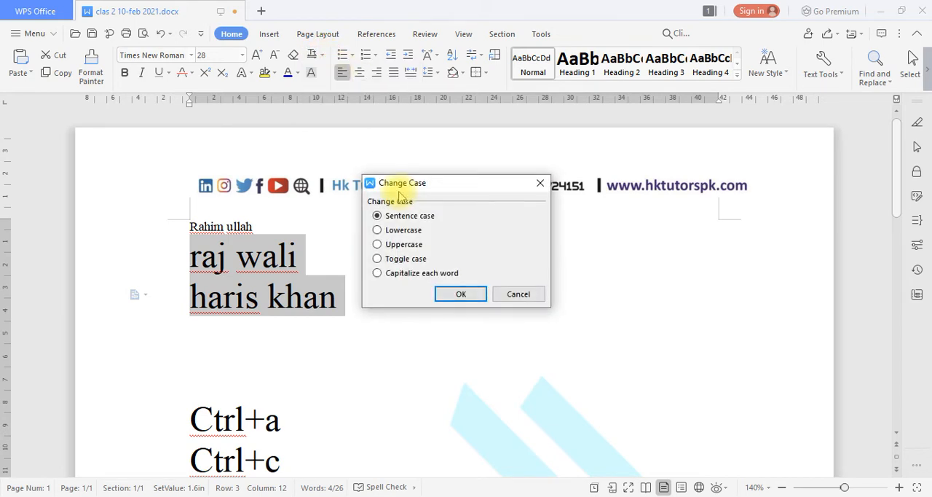
click(399, 244)
click(461, 294)
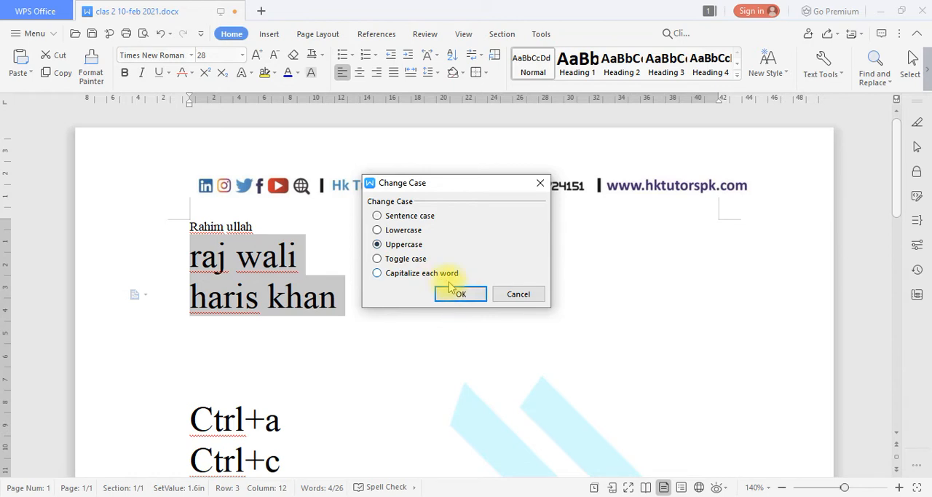
click(460, 295)
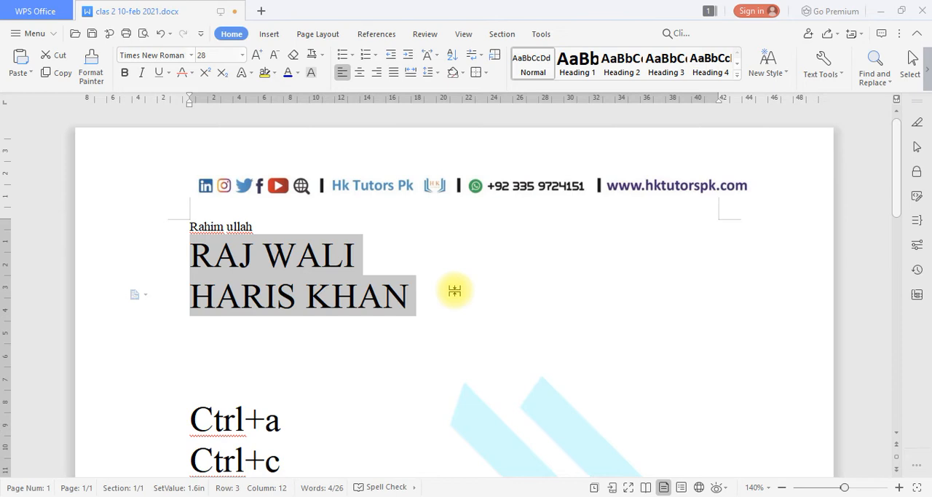
Convert the two selected name lines to Sentence case with Change Case.
click(318, 55)
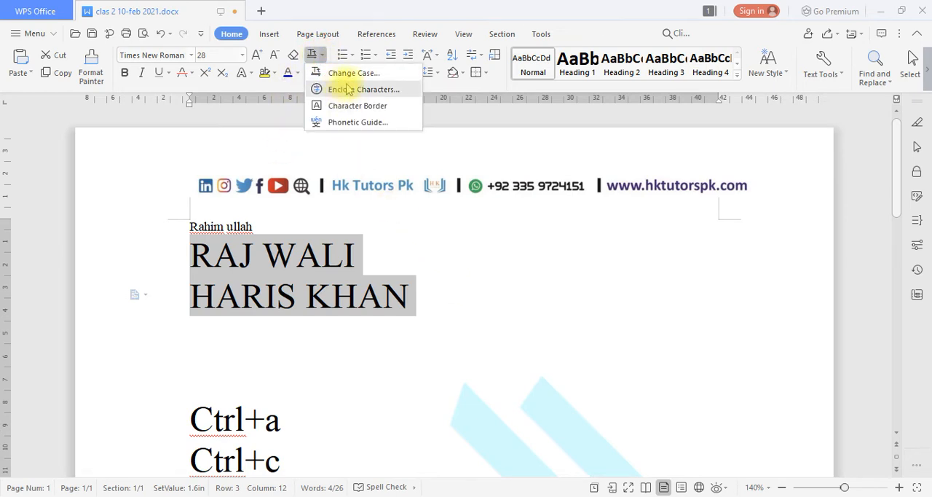
click(347, 69)
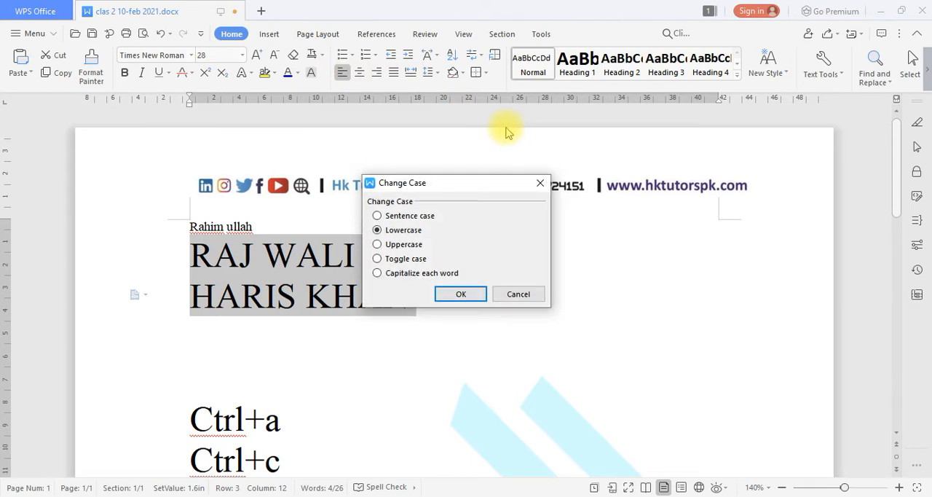
click(423, 216)
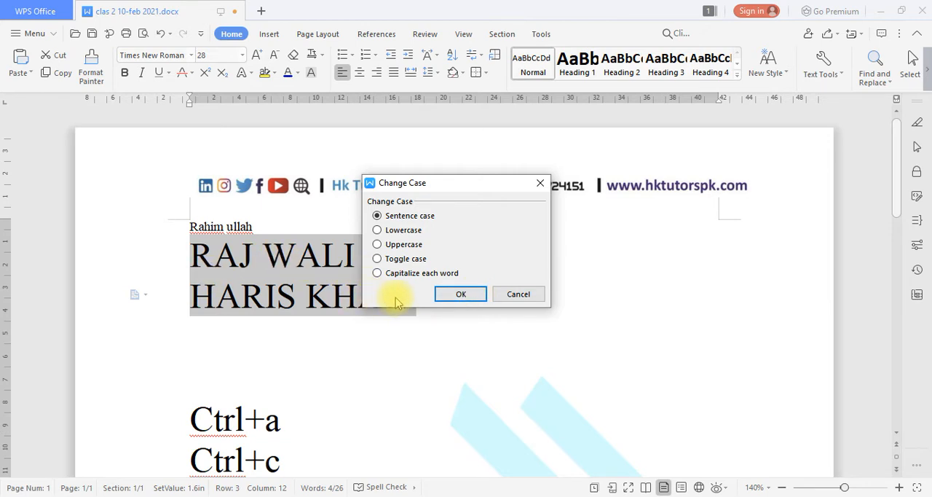
click(449, 294)
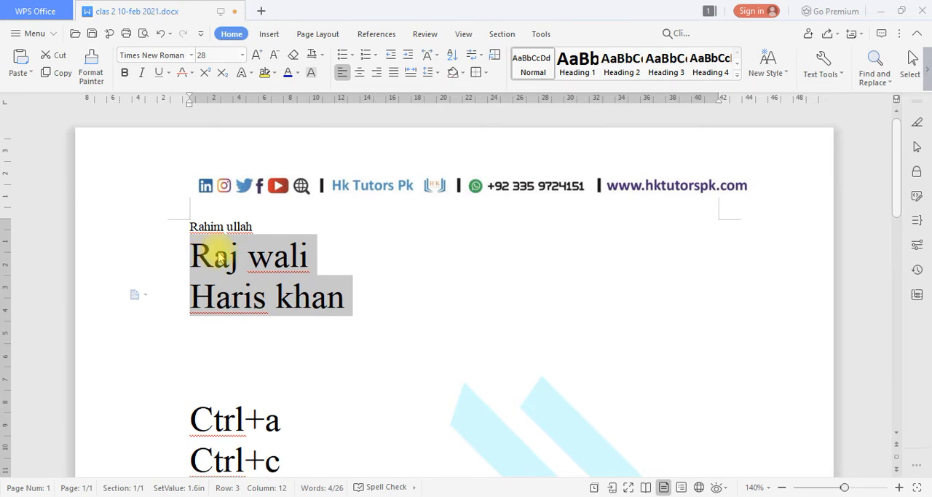
Apply the Sentence case option of Change Case once more to the two selected name lines.
click(312, 53)
click(336, 73)
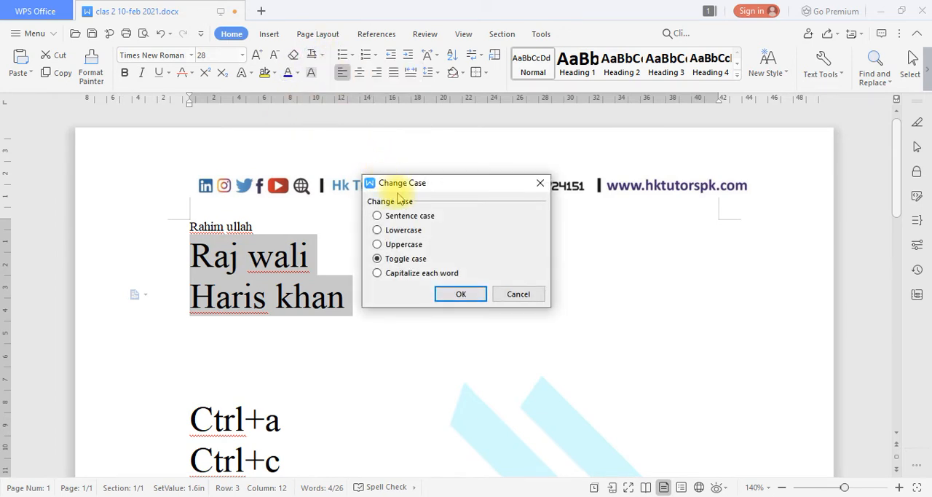
click(395, 213)
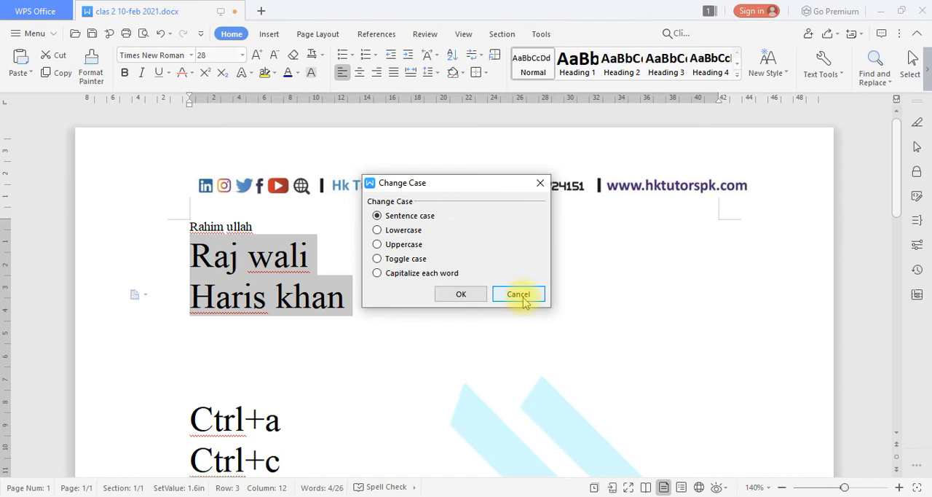
click(466, 295)
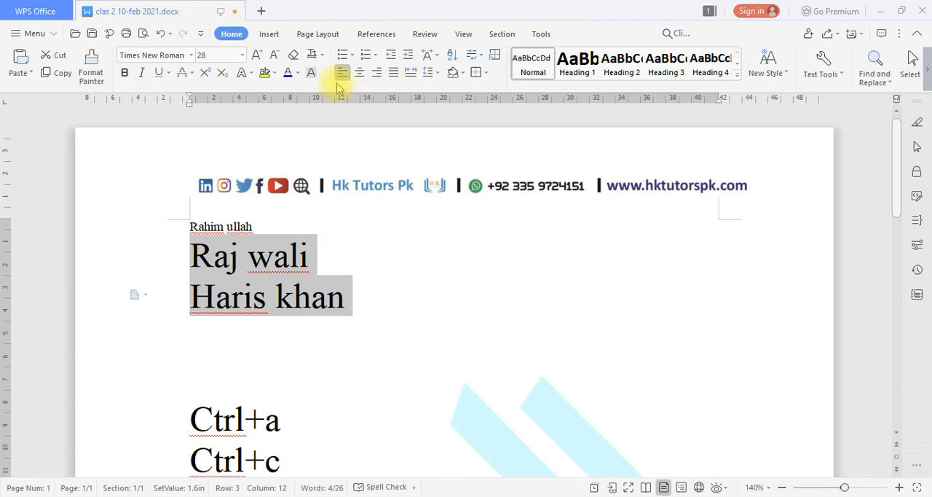
Enclose the first word of the second row in a circle with the Shrink text style, and undo the enclosure.
click(321, 55)
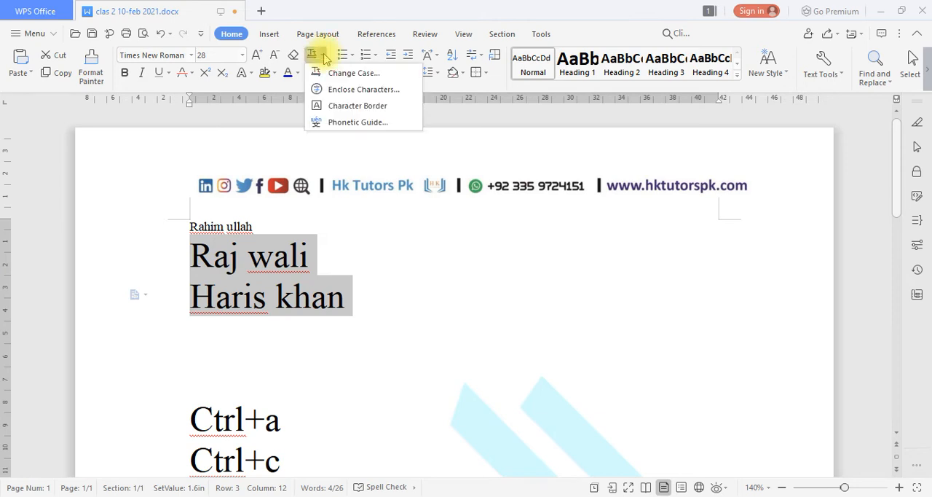
click(399, 91)
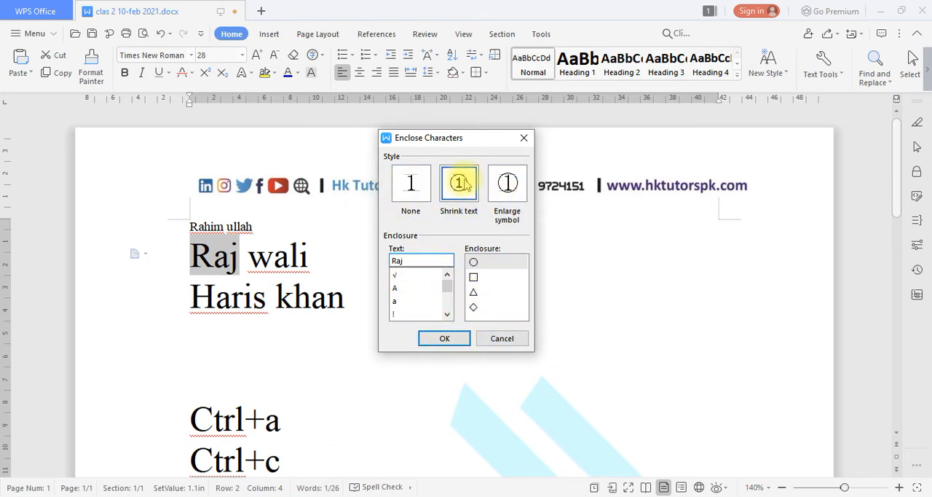
click(445, 339)
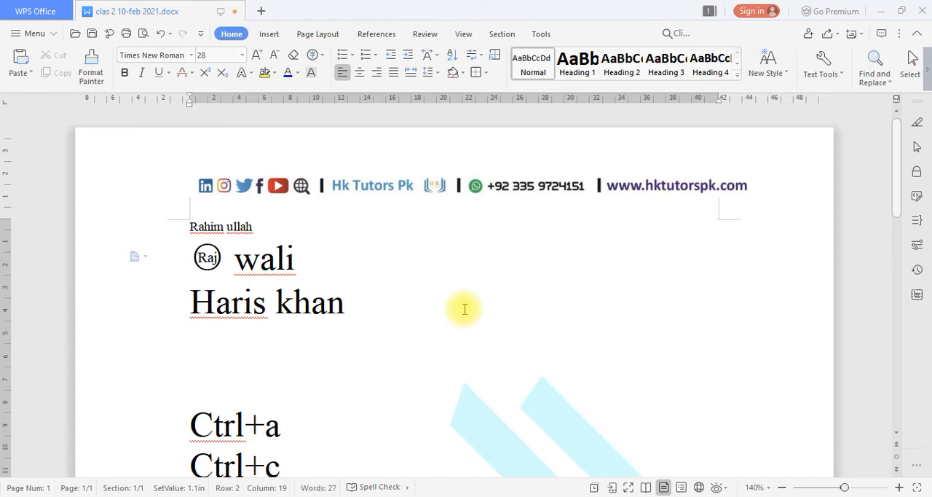
key(ctrl+z)
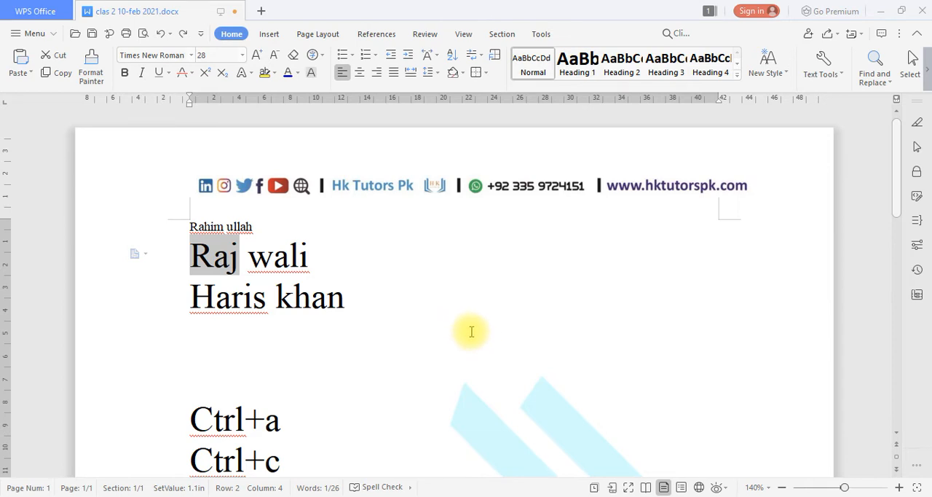
Enclose the first word of the second row in a square with the Shrink text style of Enclose Characters.
click(321, 55)
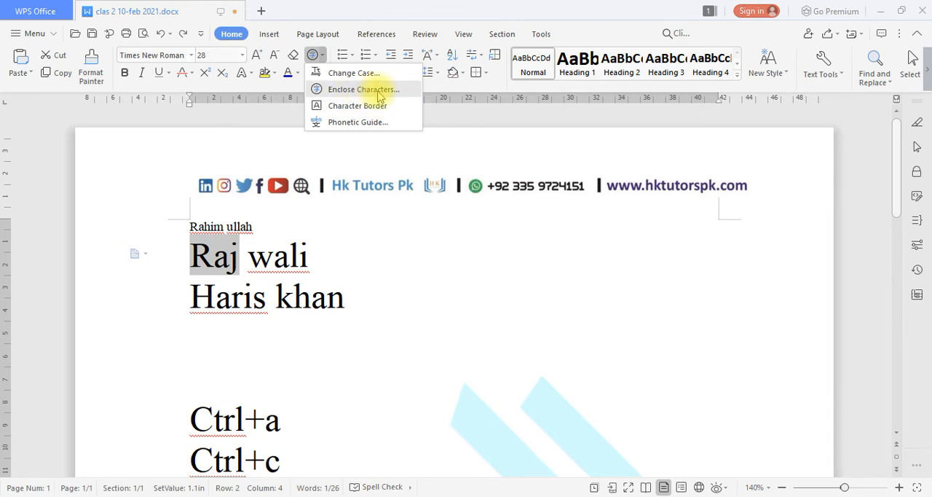
click(380, 96)
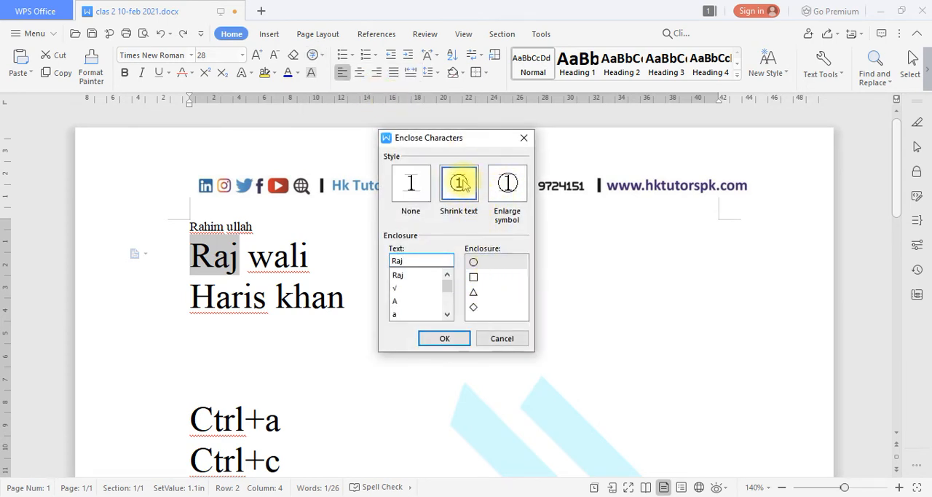
click(439, 267)
text(t)
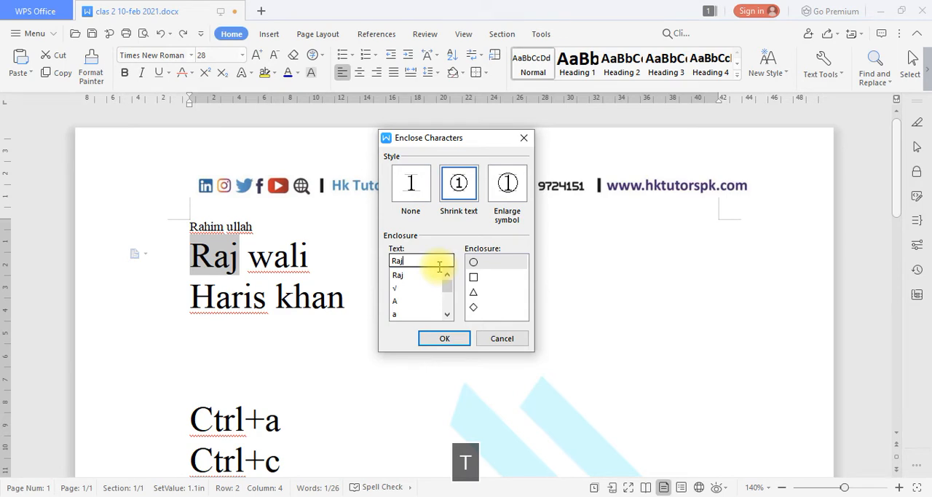
text(jhjfgkhfk)
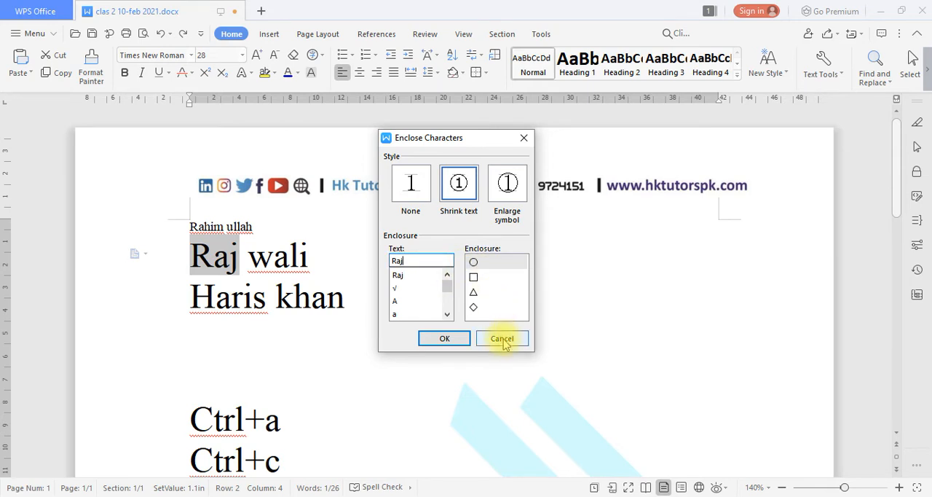
click(477, 276)
click(445, 339)
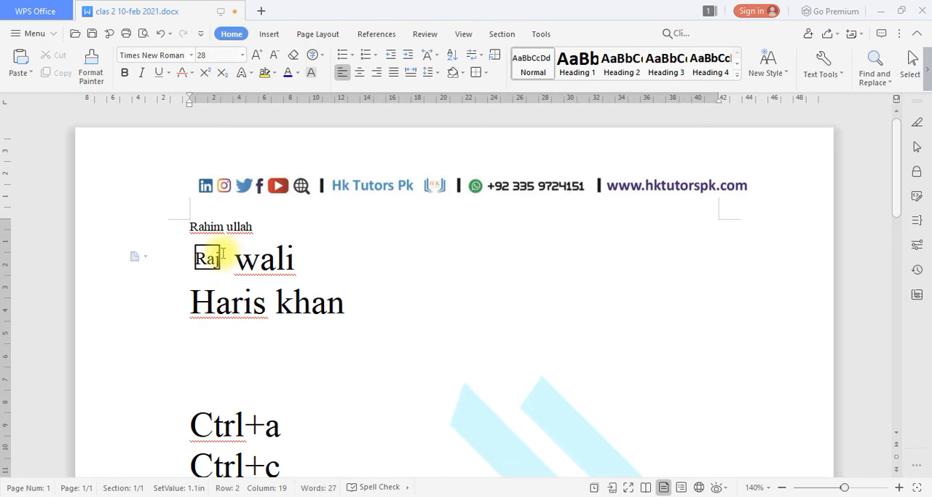
Undo the last changes including the square enclosure, and redo them to bring the enclosure back.
key(ctrl+z)
key(ctrl+z)
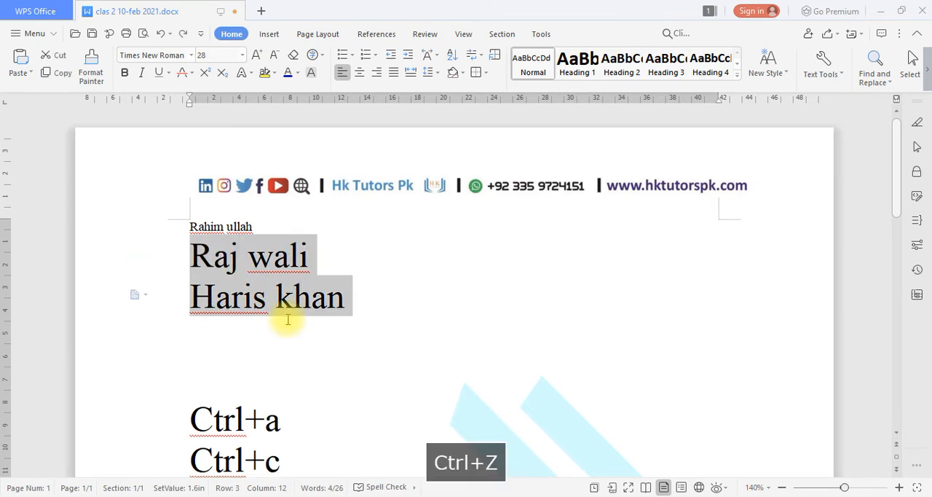
key(ctrl+z)
key(ctrl+y)
key(ctrl+y)
key(ctrl+y)
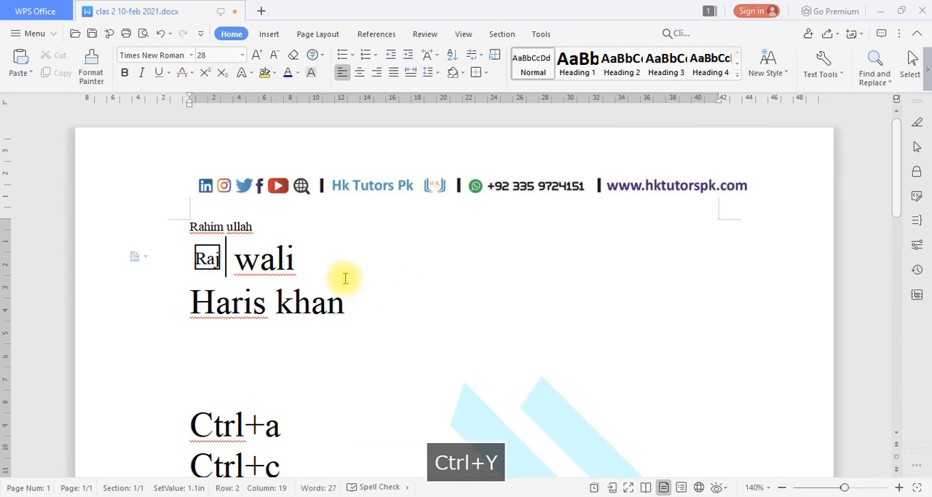
Clear the formatting of the square-enclosed first word in the second row and examine the result up close.
drag(233, 268, 183, 270)
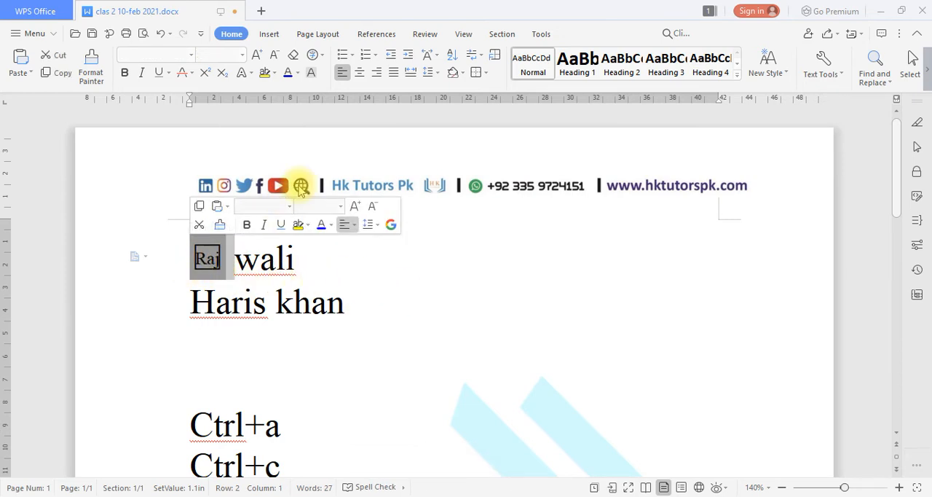
click(294, 54)
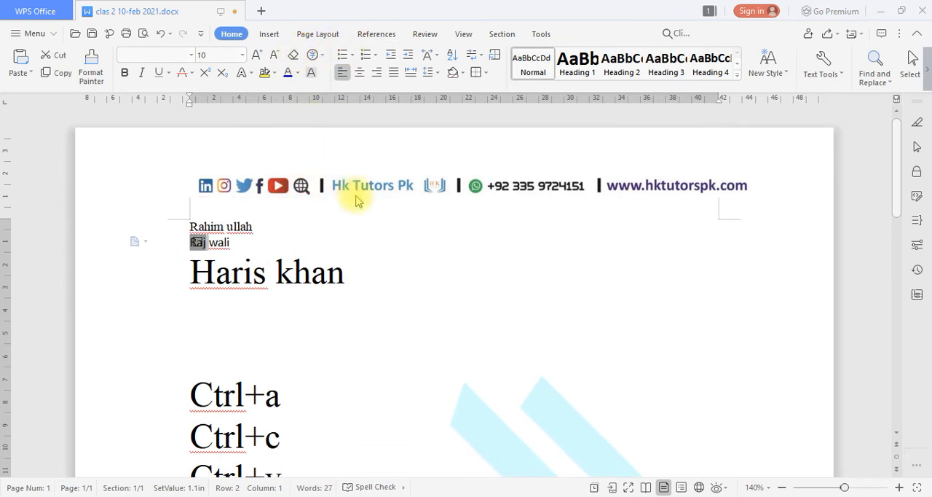
click(385, 229)
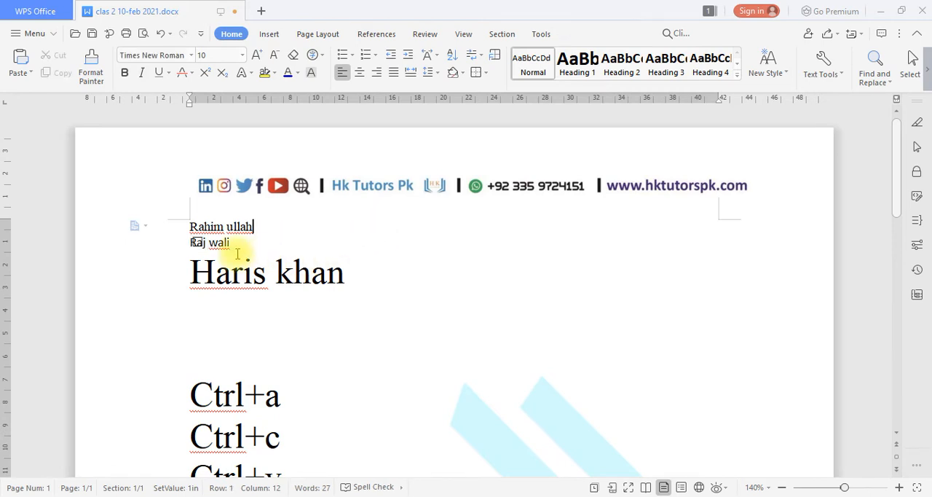
scroll(196, 252, up, 4)
scroll(190, 262, up, 3)
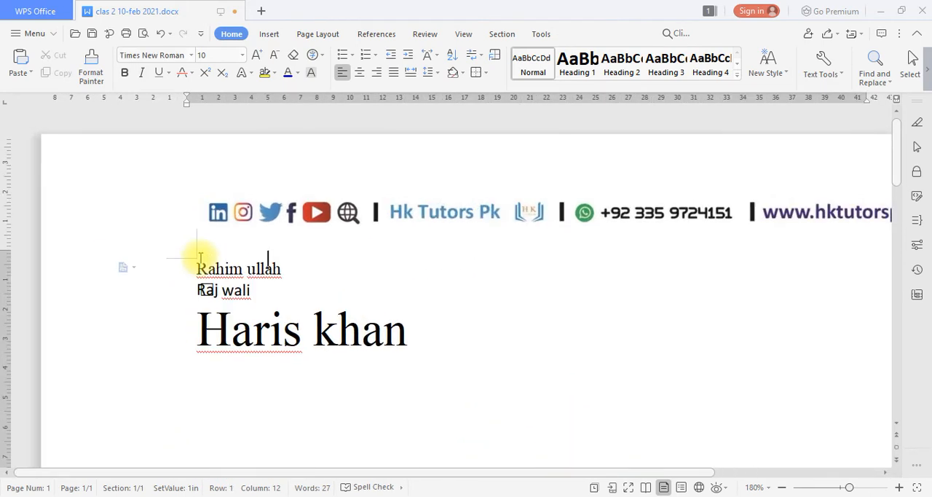
Undo the cleared formatting and the square enclosure on the second row's first word, and deselect it.
key(ctrl+z)
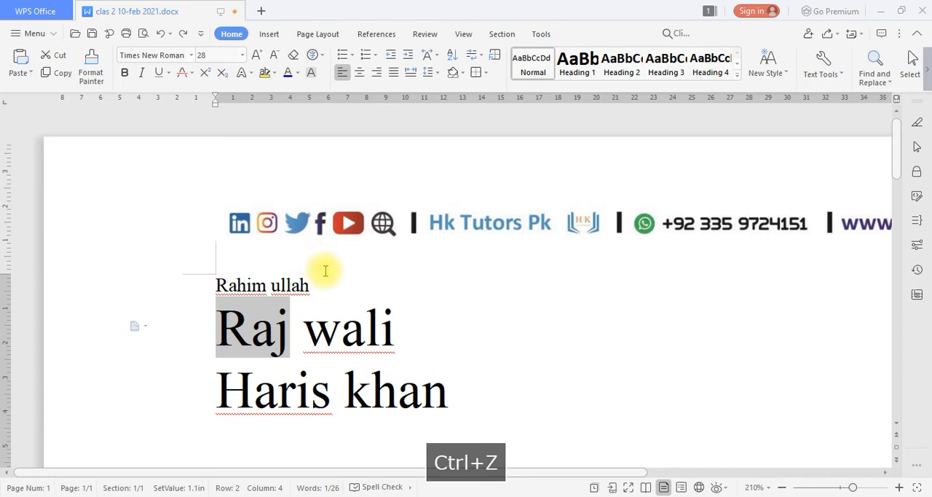
click(413, 273)
scroll(417, 293, down, 3)
scroll(418, 292, up, 2)
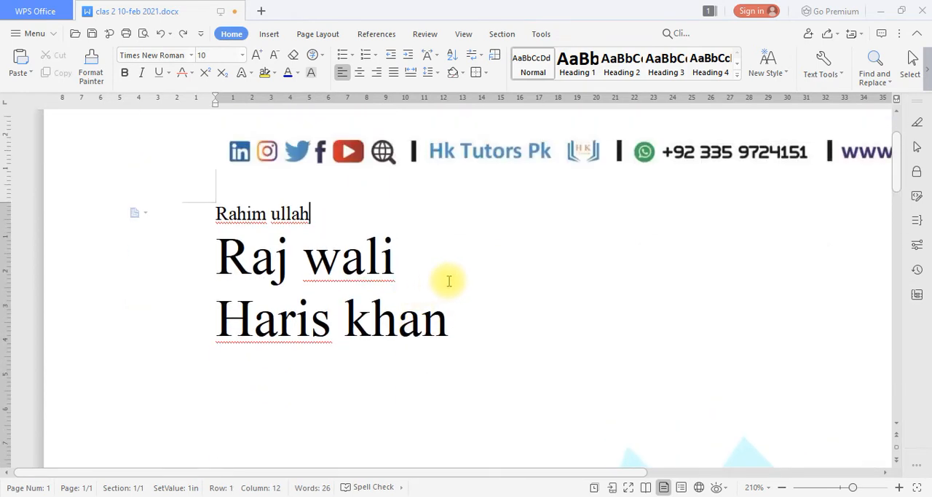
scroll(449, 281, down, 4)
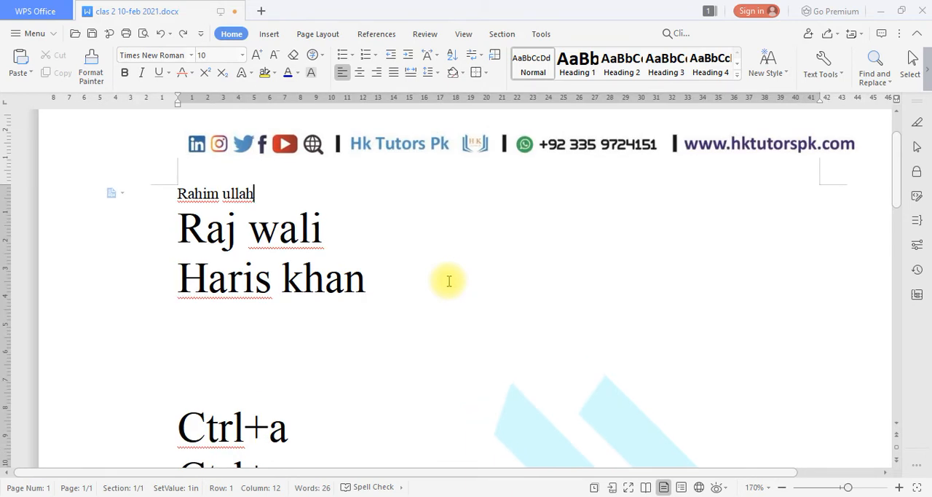
Restore the document window to a smaller size, move it across the desktop, and maximize it again.
scroll(428, 241, up, 2)
scroll(428, 241, down, 1)
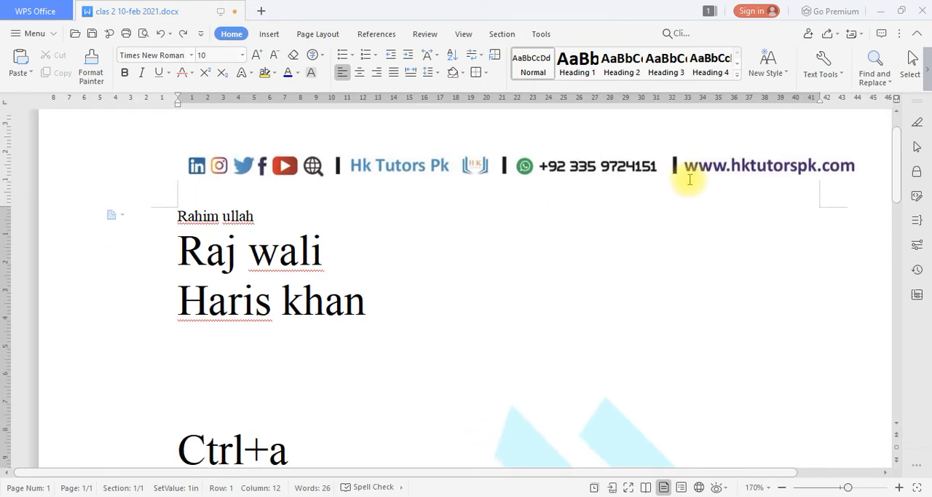
click(901, 10)
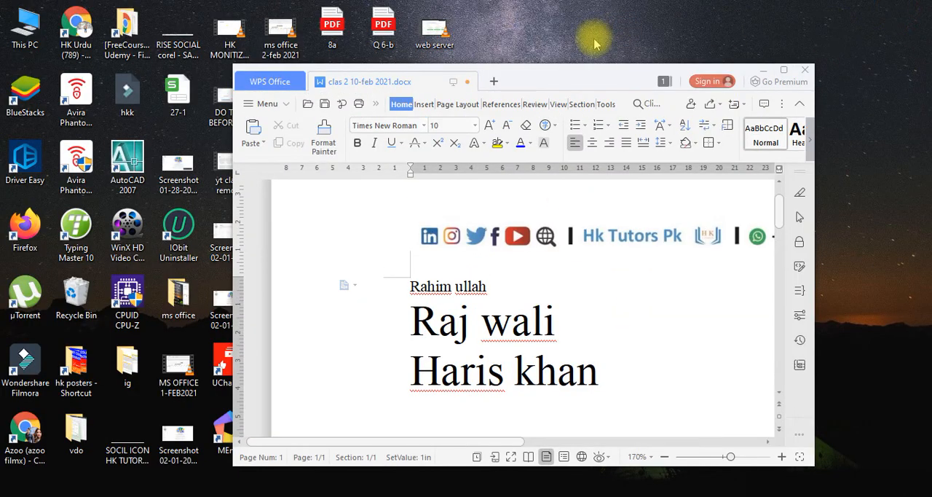
drag(583, 73, 469, 53)
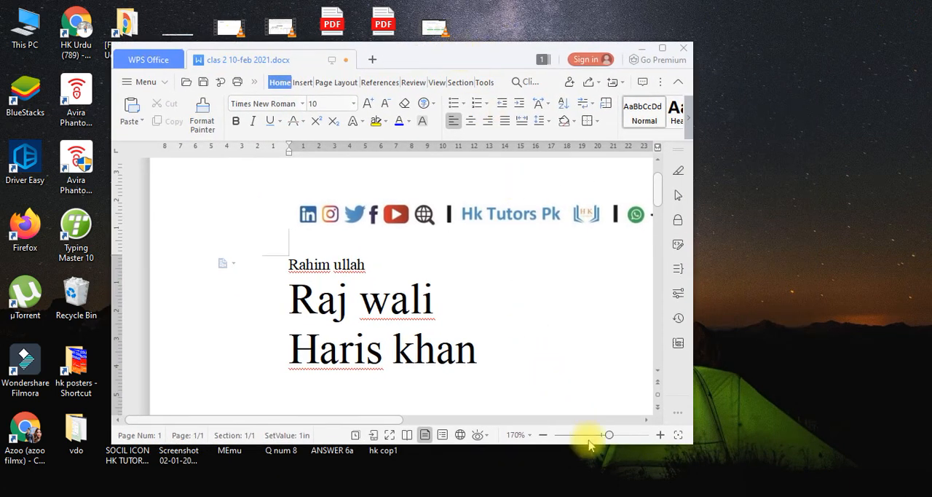
mouse_move(606, 437)
mouse_down()
mouse_move(589, 436)
mouse_move(605, 437)
mouse_up()
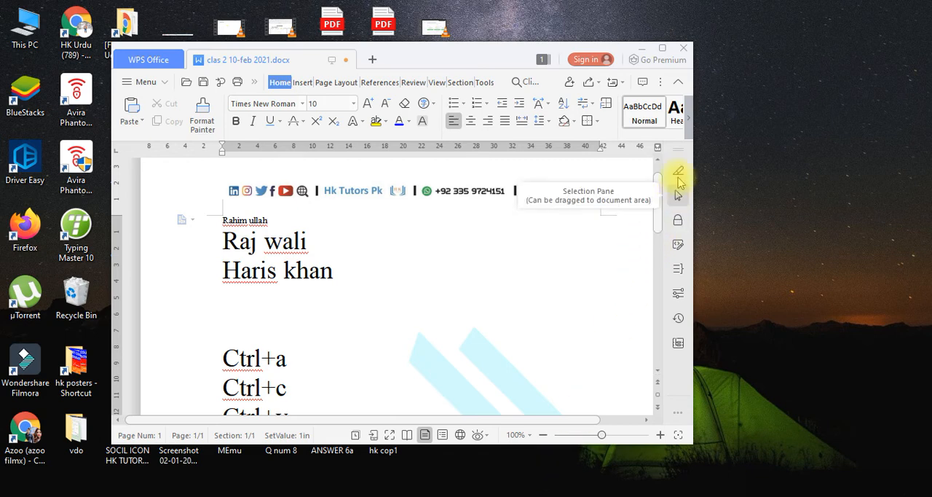
click(662, 48)
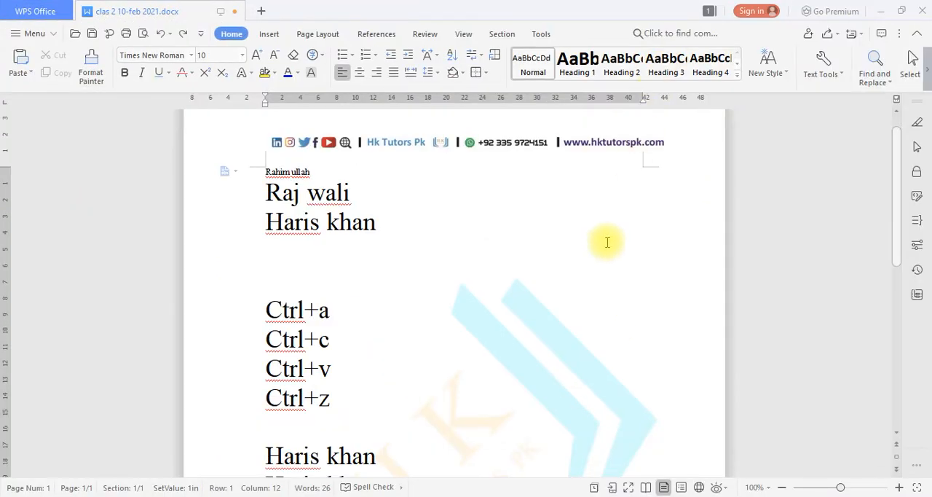
ctrl+scroll(613, 302, up, 8)
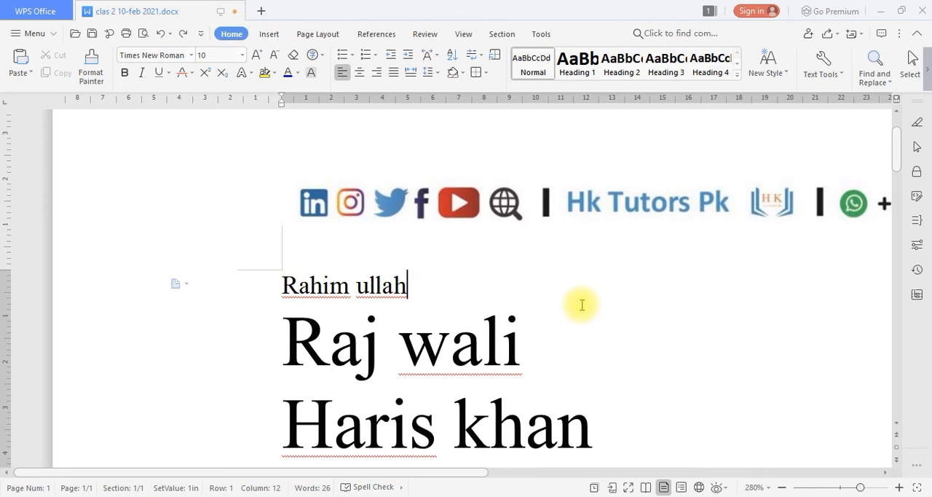
scroll(582, 304, down, 6)
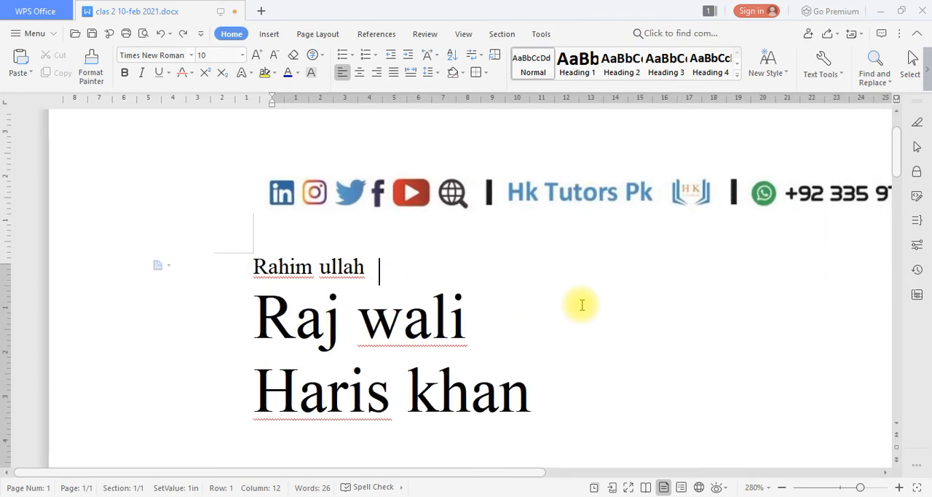
scroll(581, 305, down, 3)
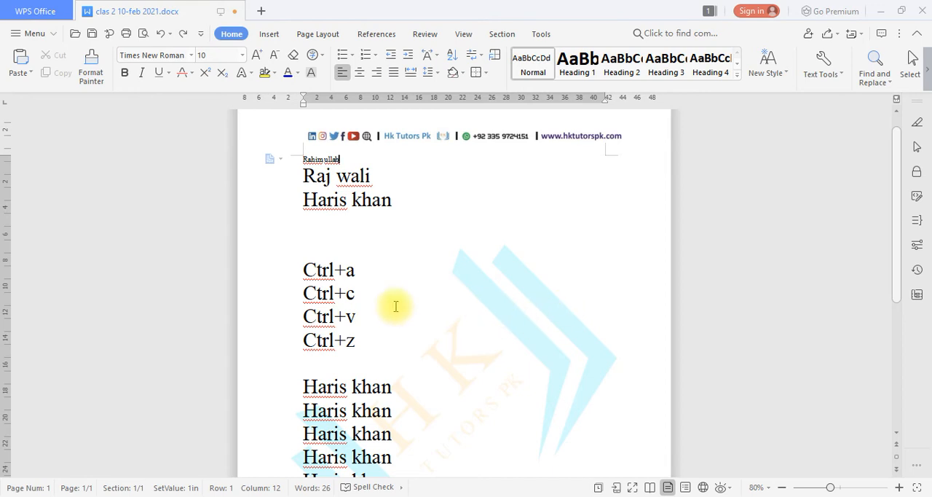
drag(379, 243, 378, 417)
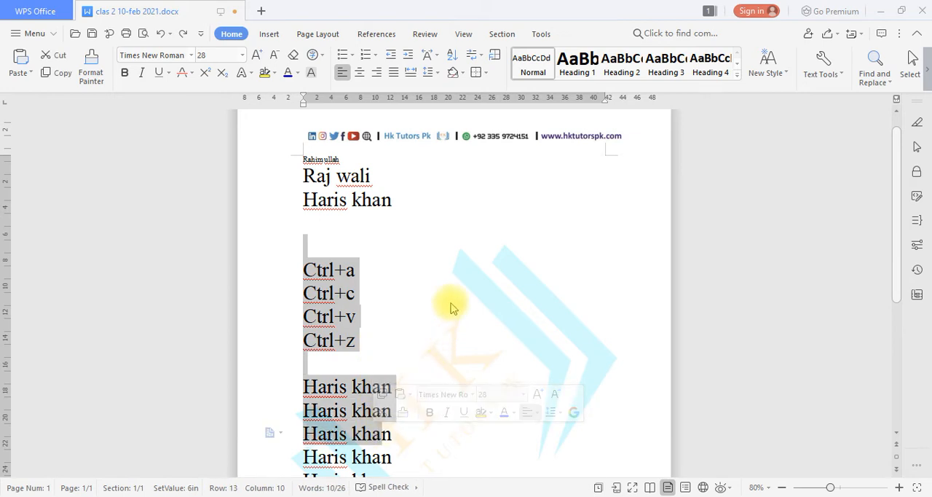
click(452, 276)
scroll(452, 276, up, 10)
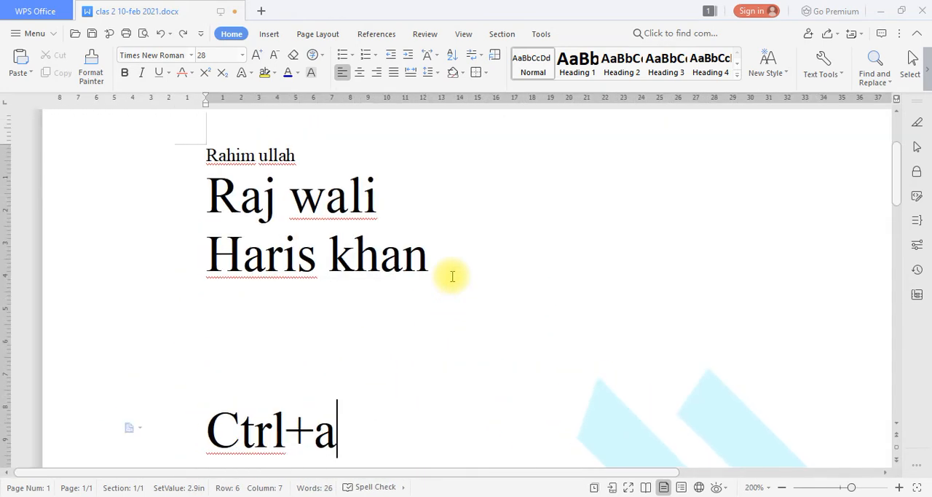
scroll(458, 317, up, 3)
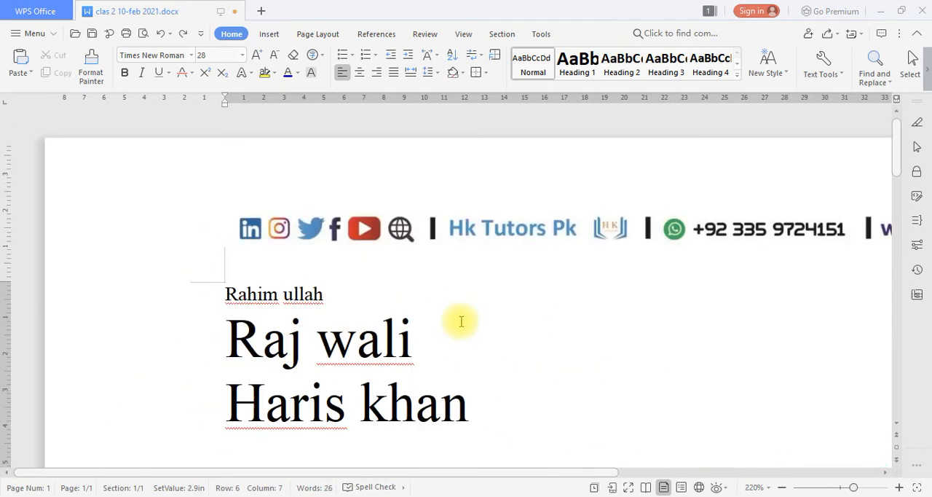
scroll(461, 321, down, 1)
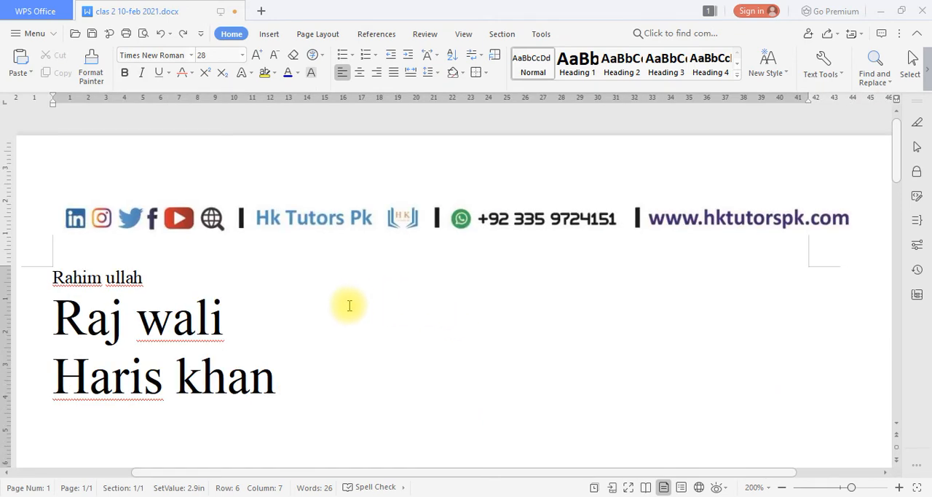
Apply a character border to the whole text of the second row, and undo the border.
click(321, 54)
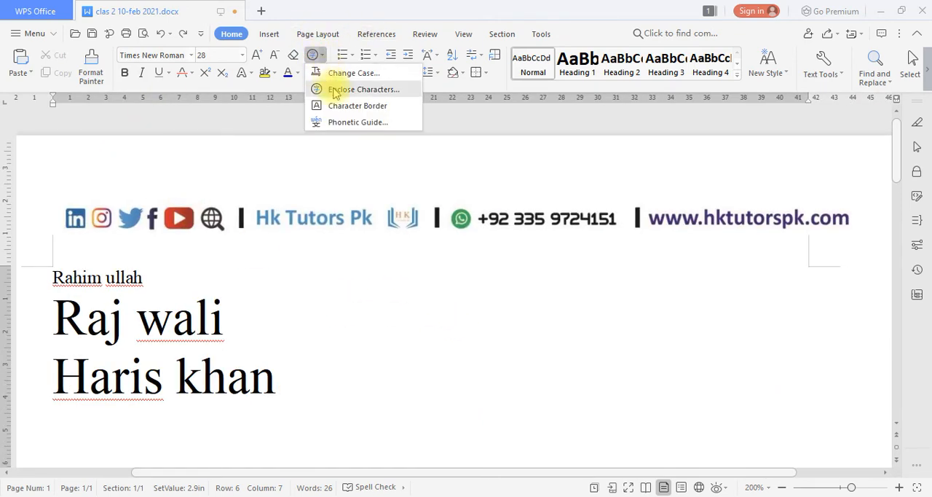
click(391, 104)
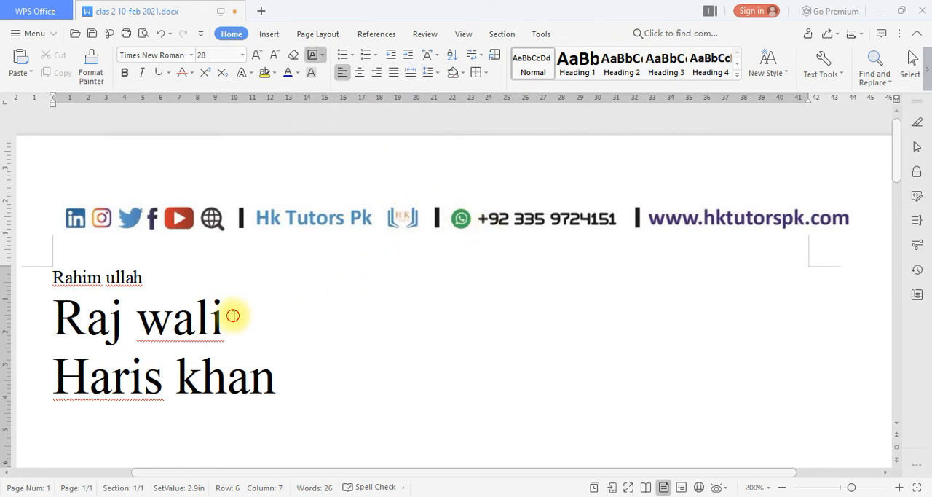
drag(230, 314, 54, 318)
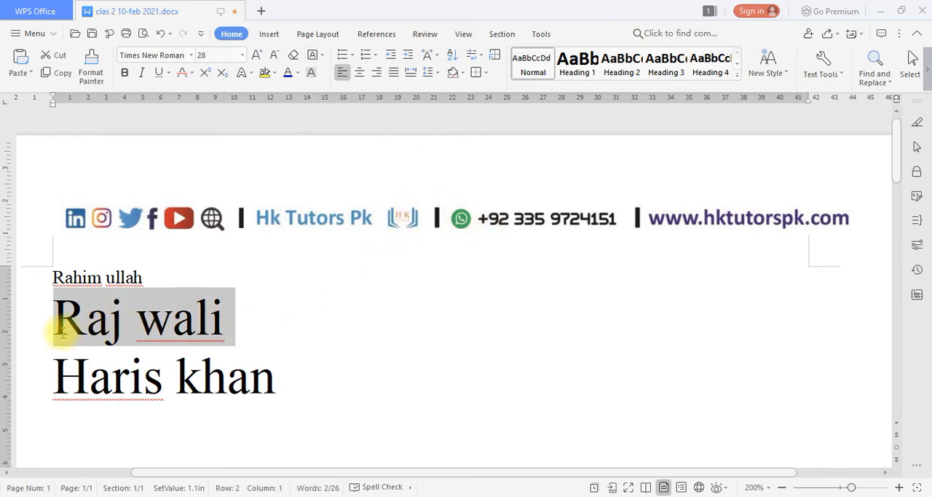
click(321, 56)
click(340, 104)
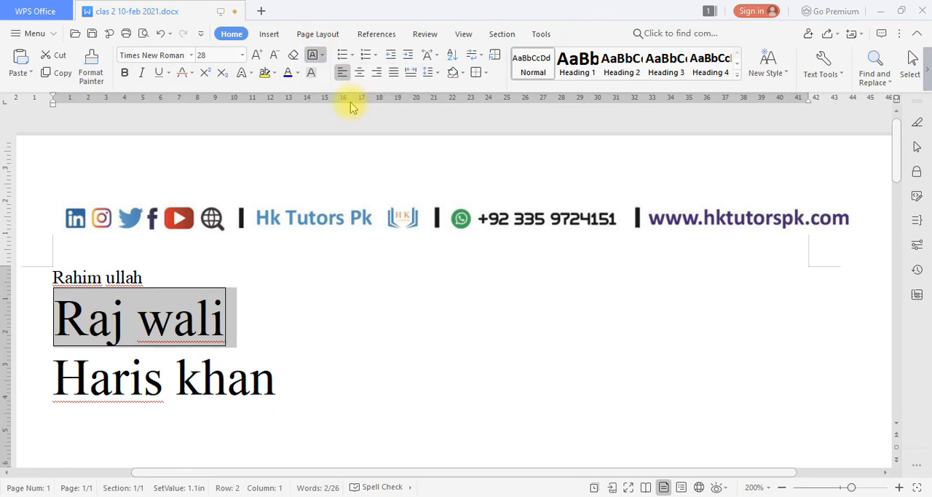
click(332, 294)
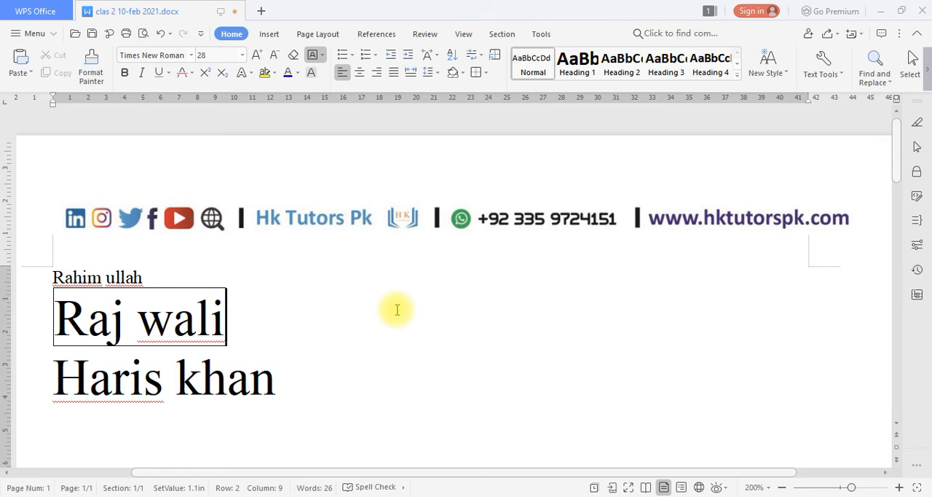
key(ctrl+z)
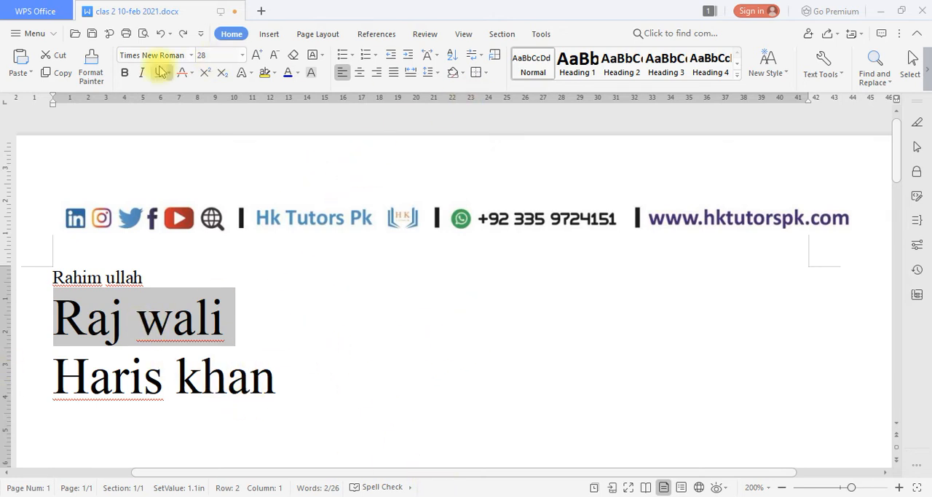
Highlight the second row's text in yellow twice, undoing the highlight each time.
click(263, 73)
click(259, 312)
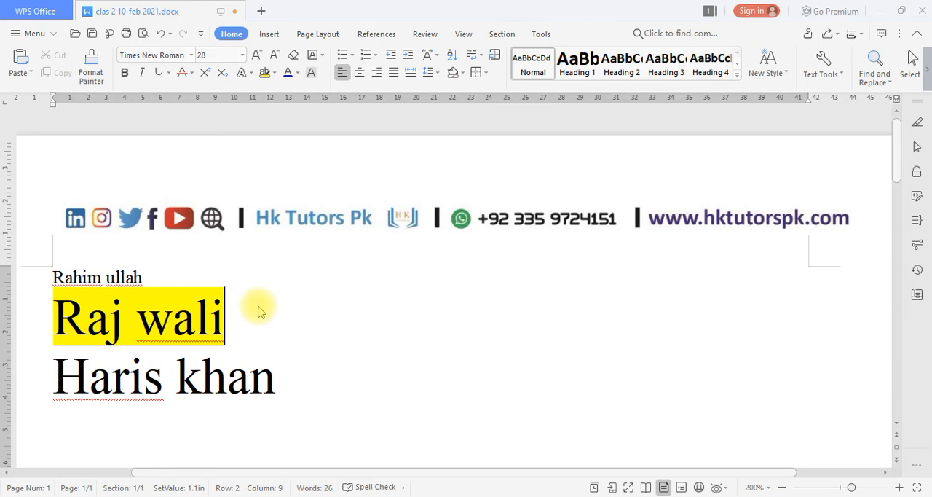
key(ctrl+z)
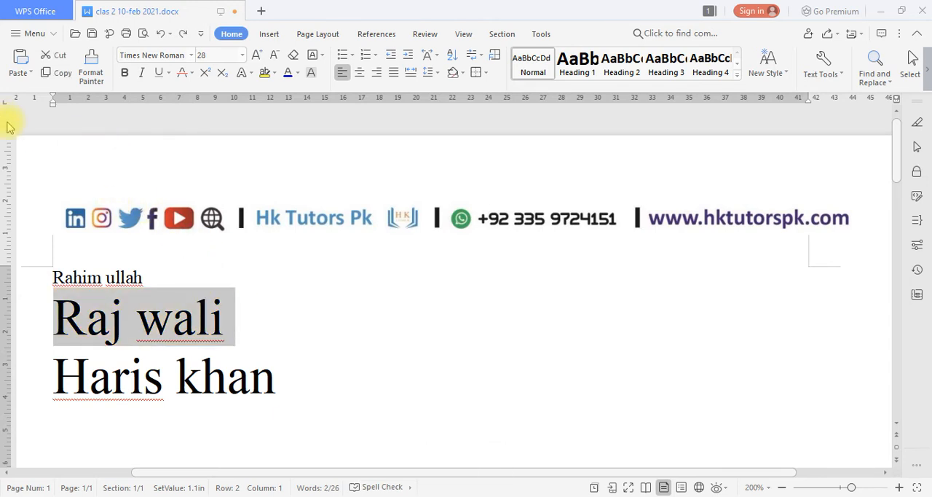
click(265, 75)
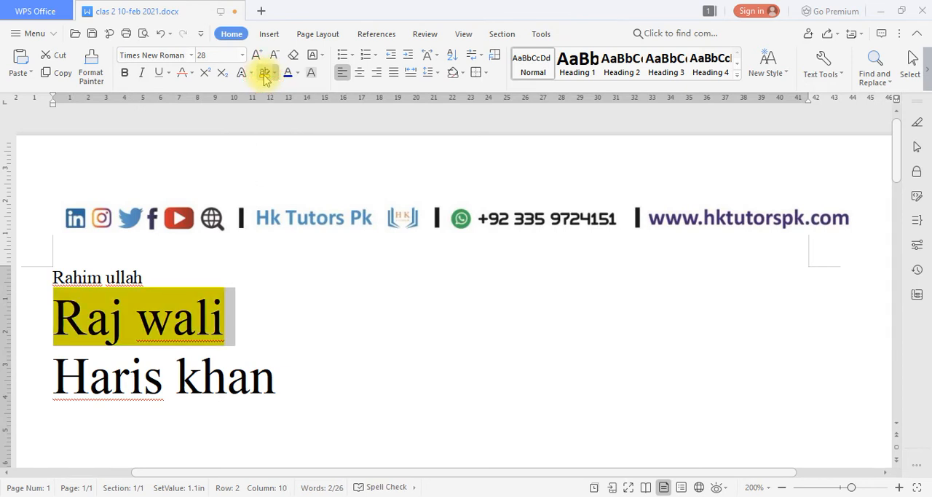
key(ctrl+z)
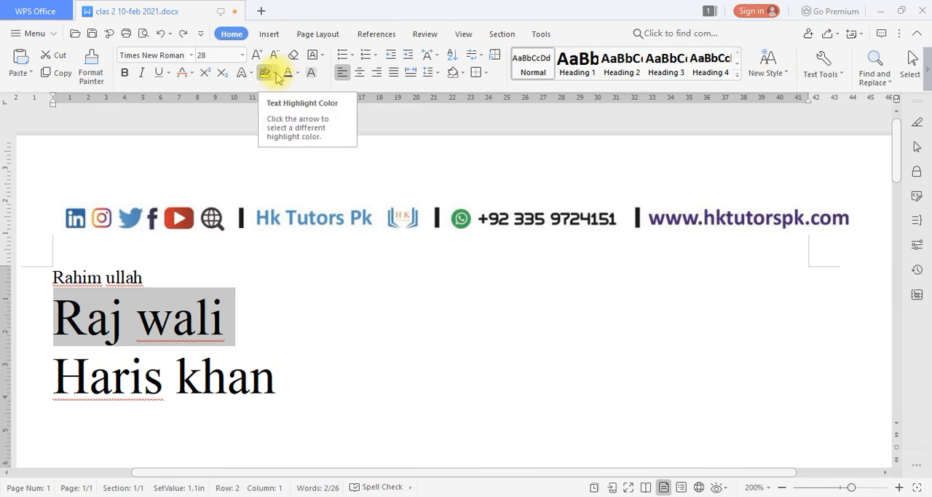
Highlight the second row's text in blue, and undo the highlight.
click(275, 74)
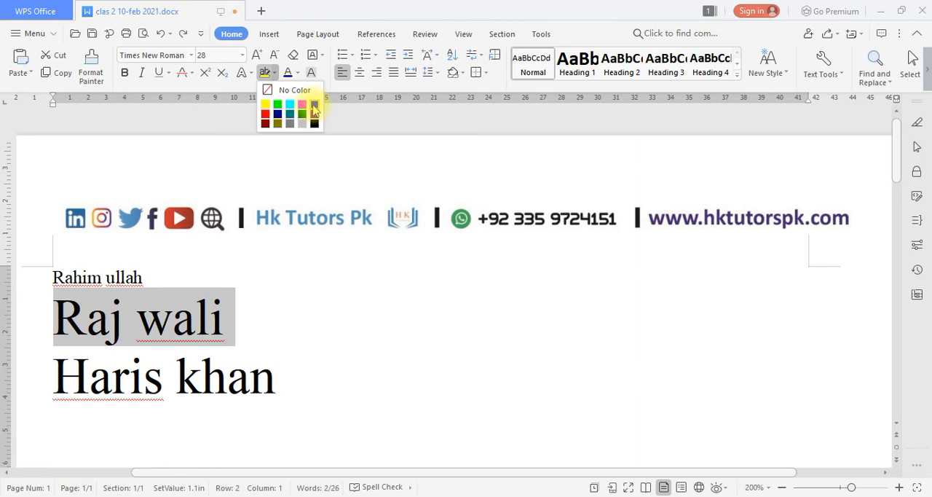
click(314, 106)
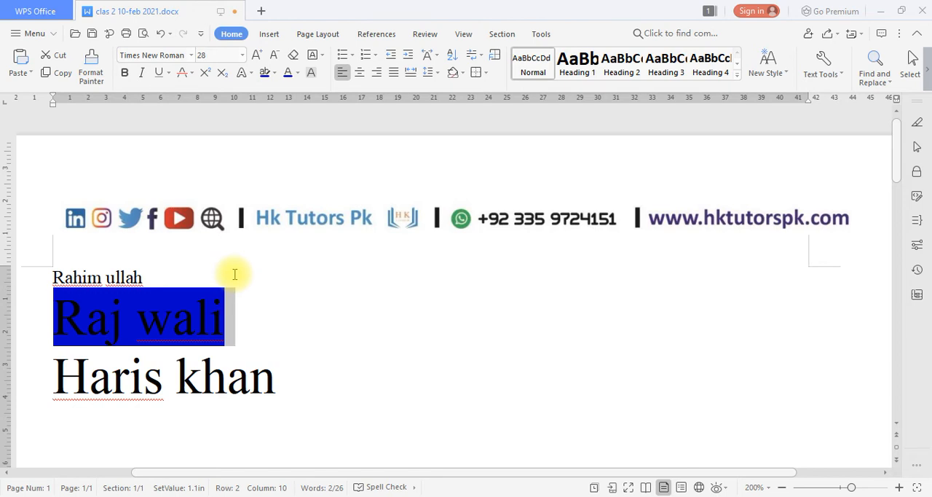
key(ctrl+z)
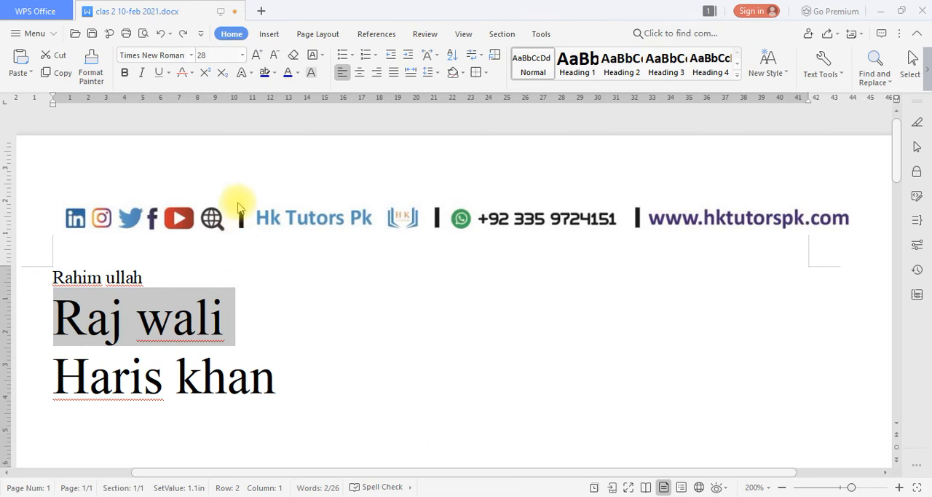
Highlight the second row's text in light gray, and remove the highlight with No Color.
click(274, 73)
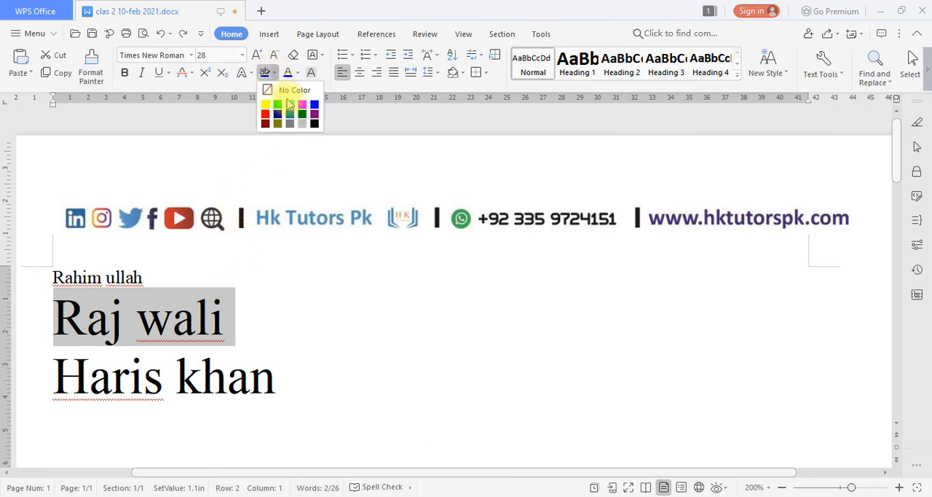
click(301, 123)
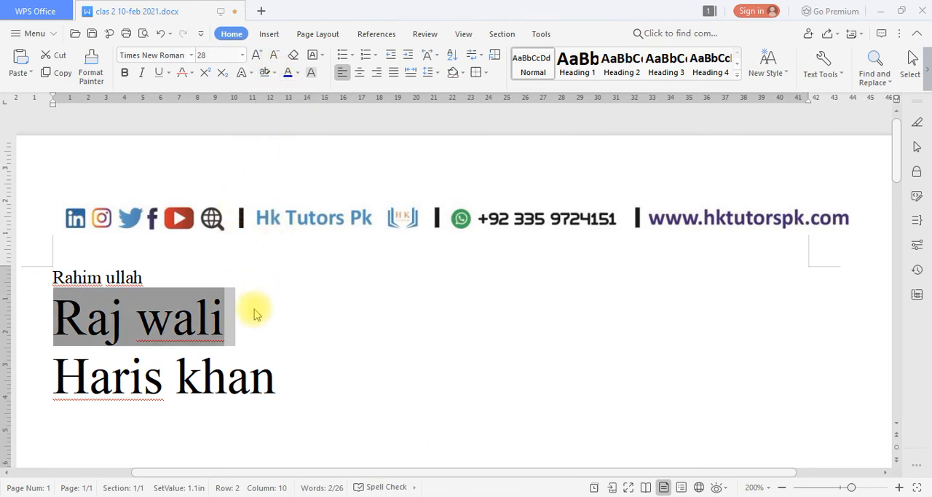
drag(255, 314, 56, 314)
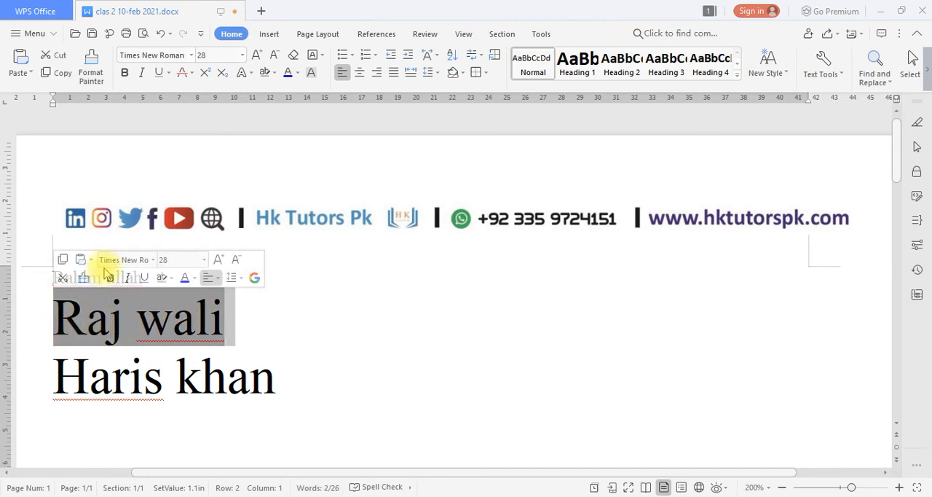
click(297, 76)
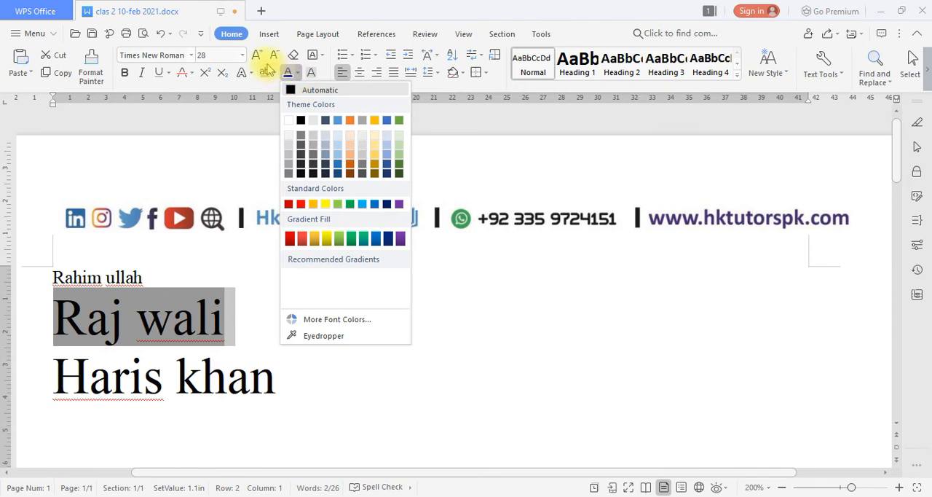
click(273, 73)
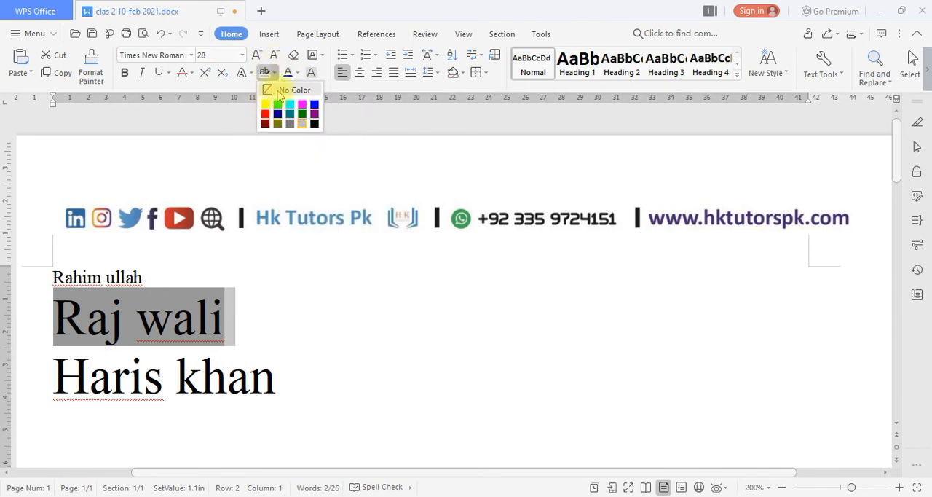
click(284, 90)
click(246, 274)
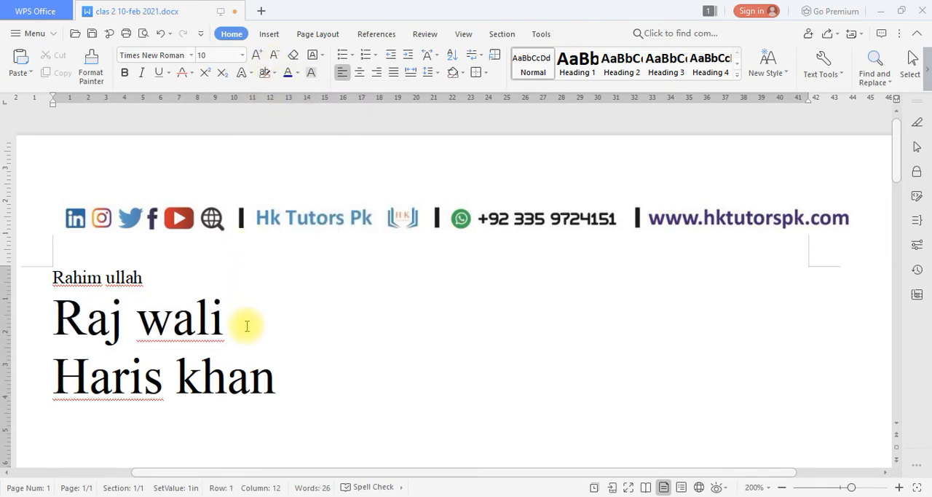
Set the font color of the second row's text to the darker green theme color.
drag(247, 326, 56, 312)
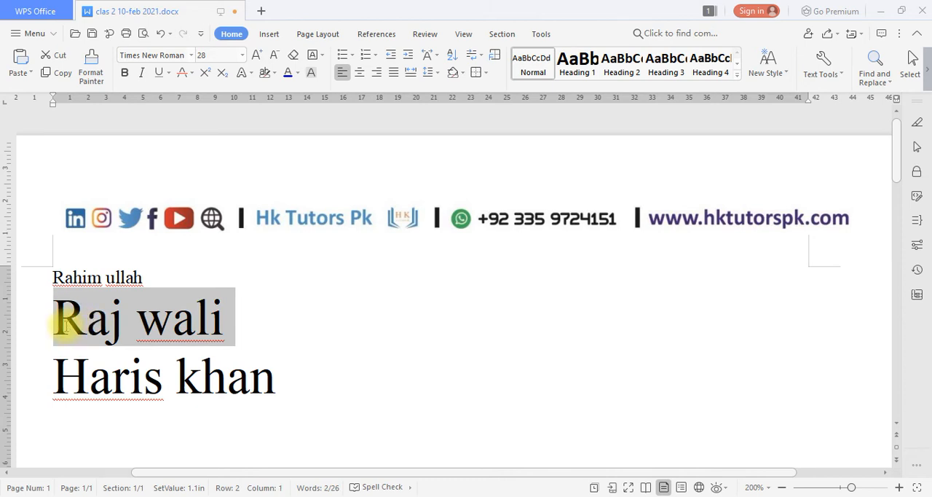
click(298, 74)
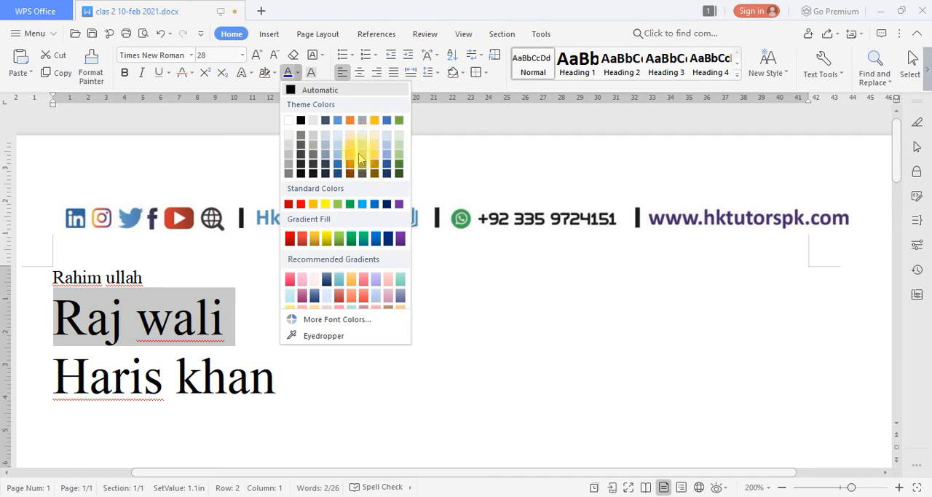
click(398, 165)
click(284, 287)
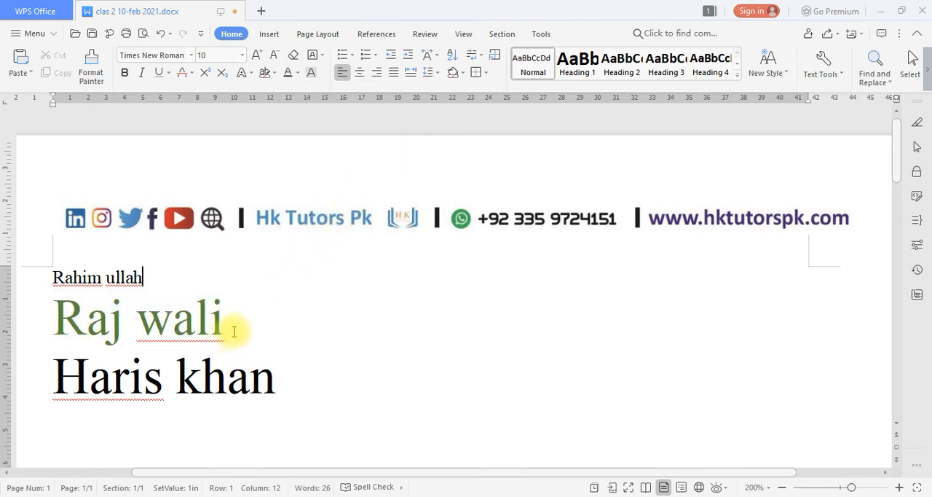
Select the green text of the second row again.
drag(233, 329, 56, 324)
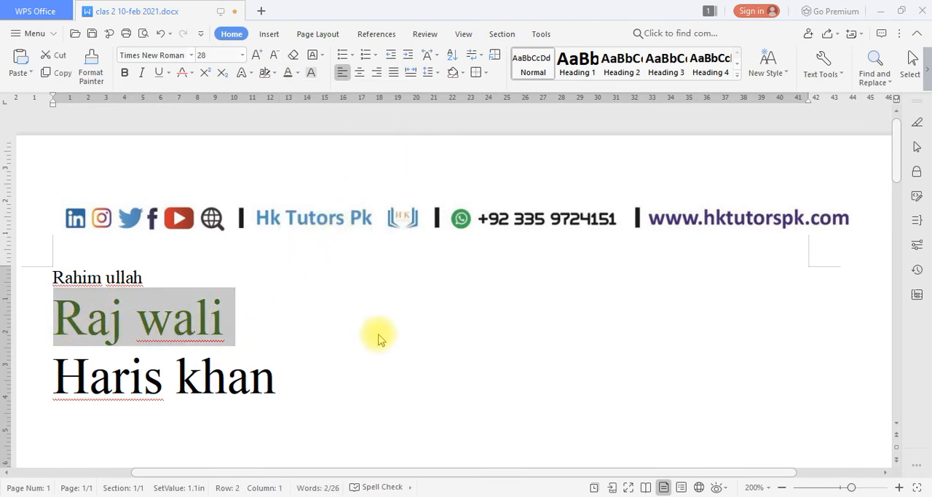
click(351, 337)
drag(299, 330, 54, 331)
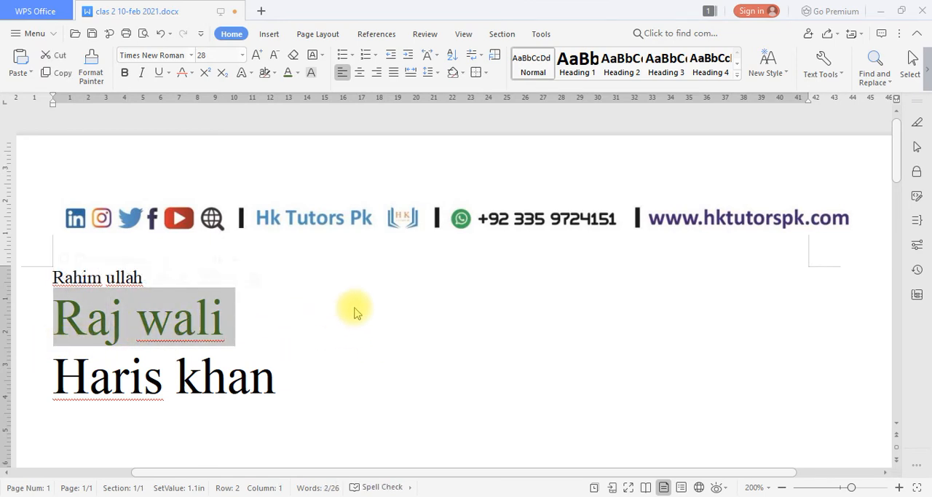
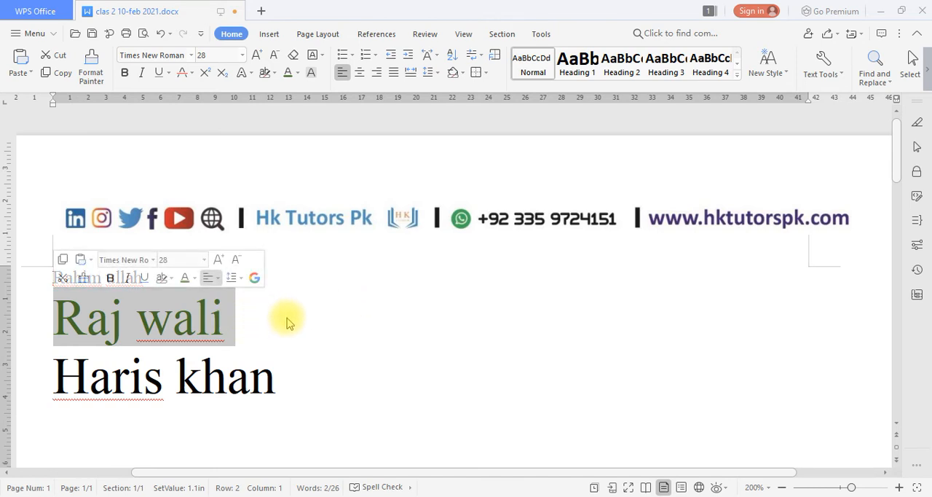
Recolor the second row's text with the Eyedropper using the blue of the header's book logo, and undo the change.
click(298, 74)
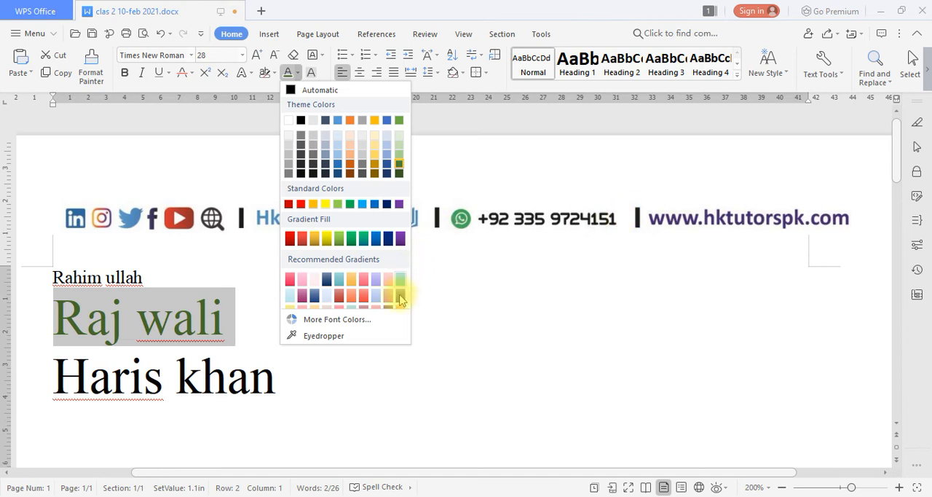
click(325, 335)
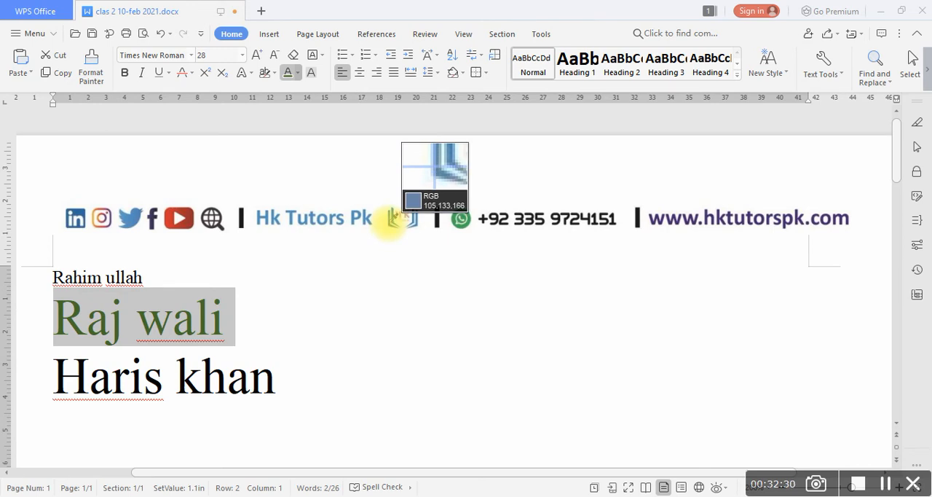
click(390, 218)
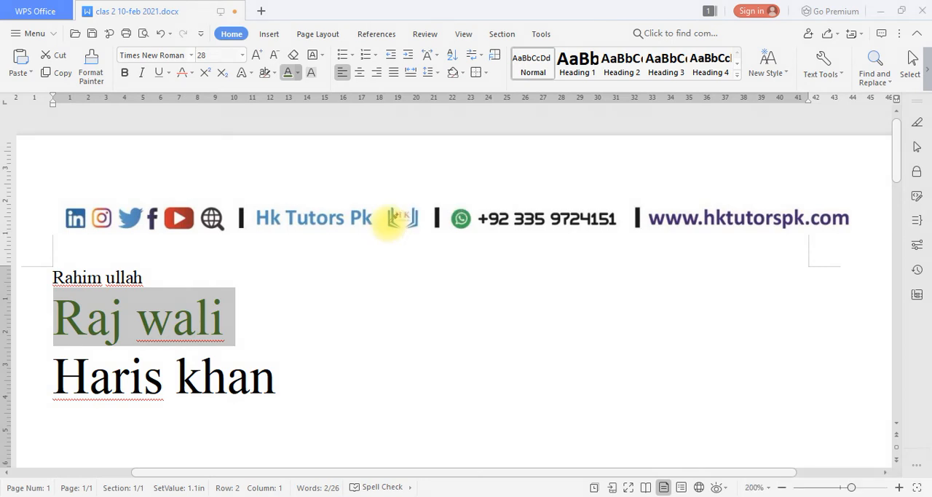
click(255, 310)
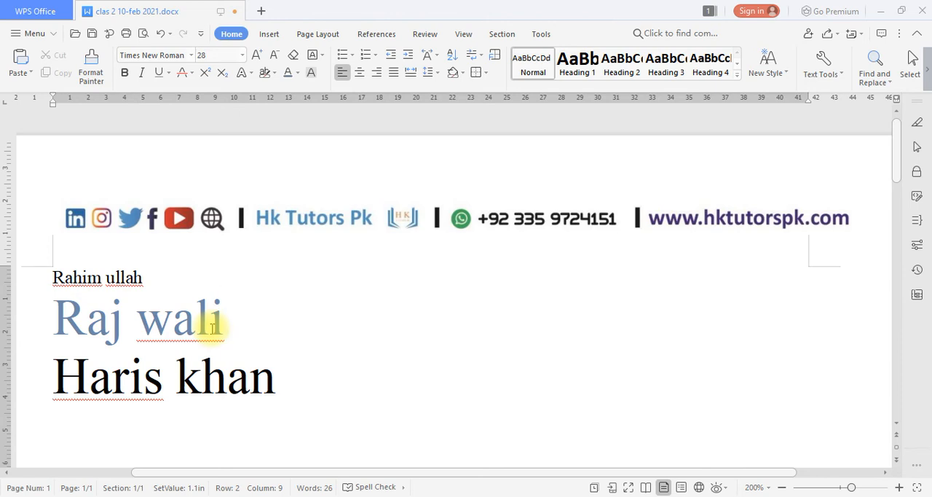
key(ctrl+z)
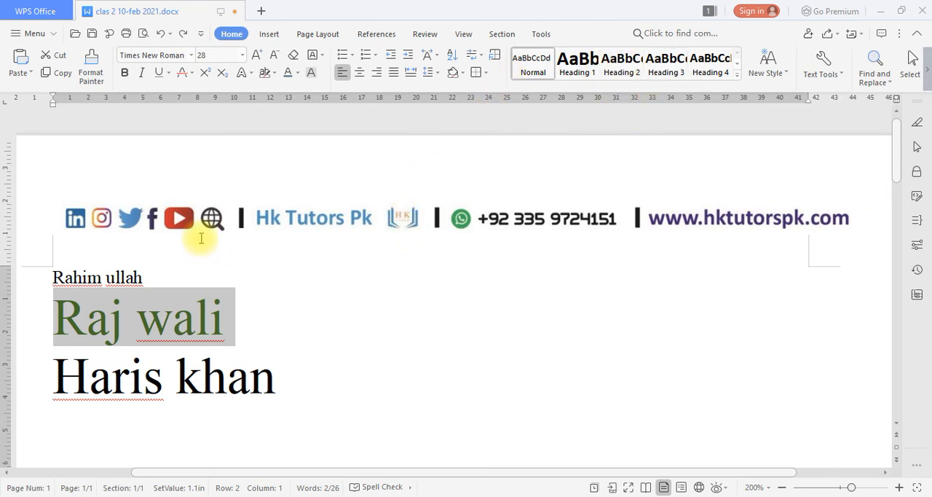
Reset the font color of the second row's text to Automatic.
click(299, 74)
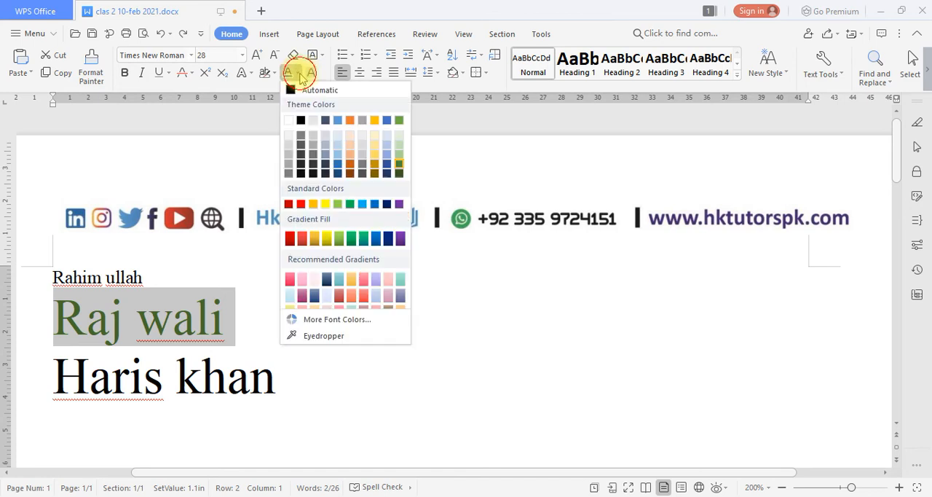
click(338, 90)
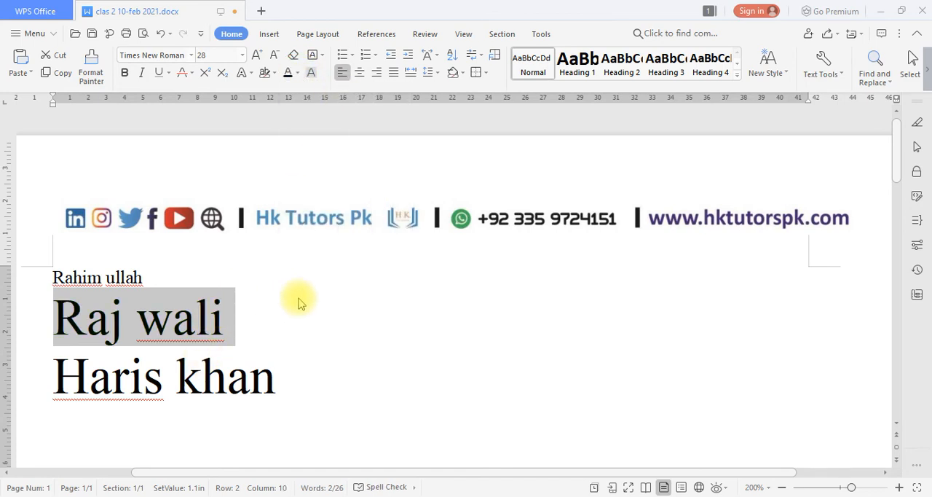
click(284, 333)
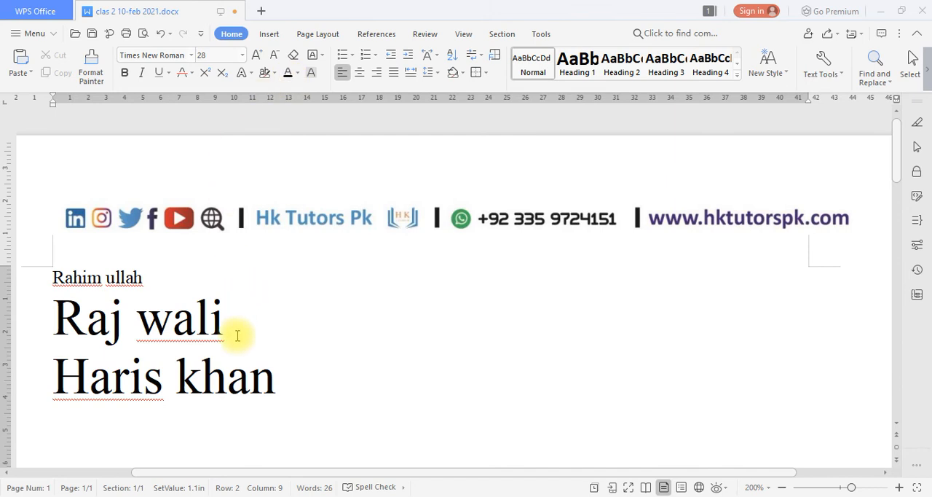
Select the second row's text and highlight it in yellow.
drag(240, 329, 32, 320)
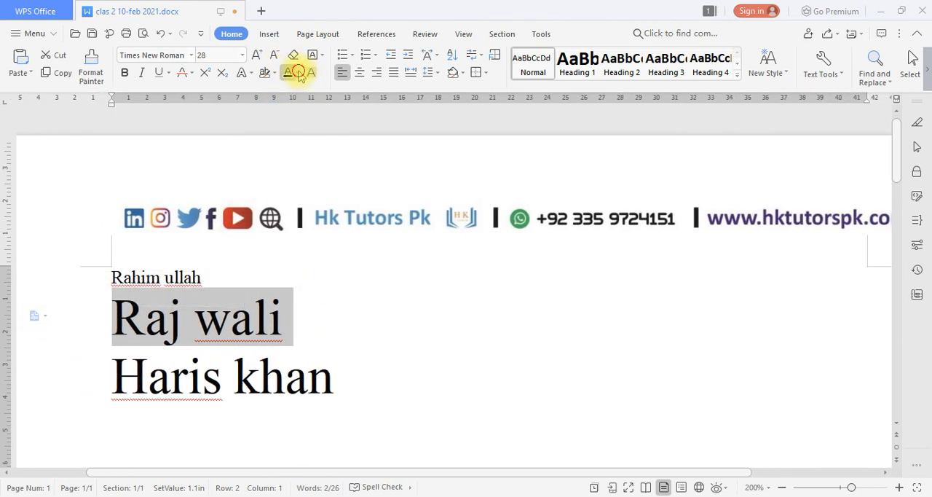
click(297, 72)
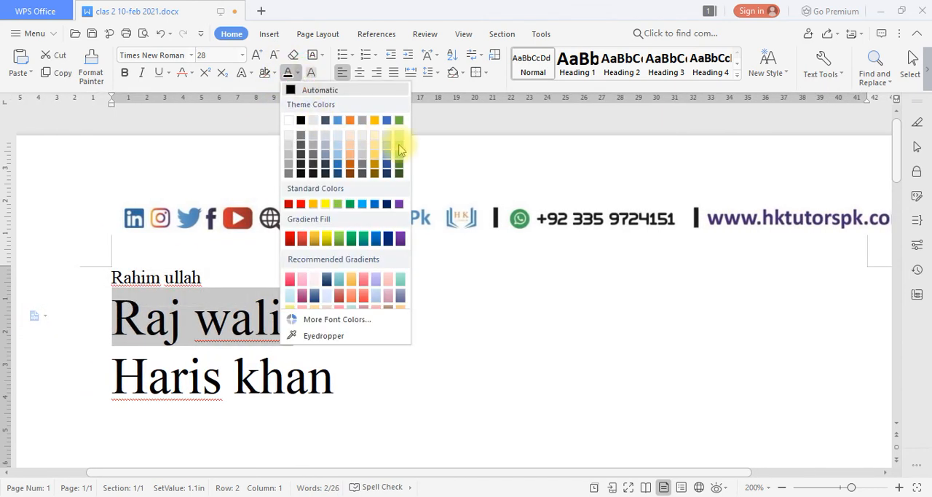
click(271, 72)
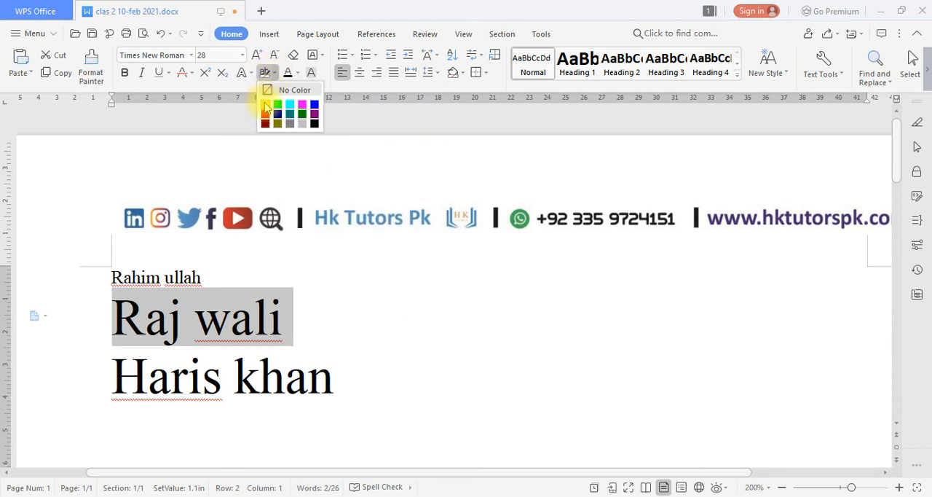
click(265, 103)
Highlight the second row's text in black with the gold theme font color, and undo both changes.
click(271, 72)
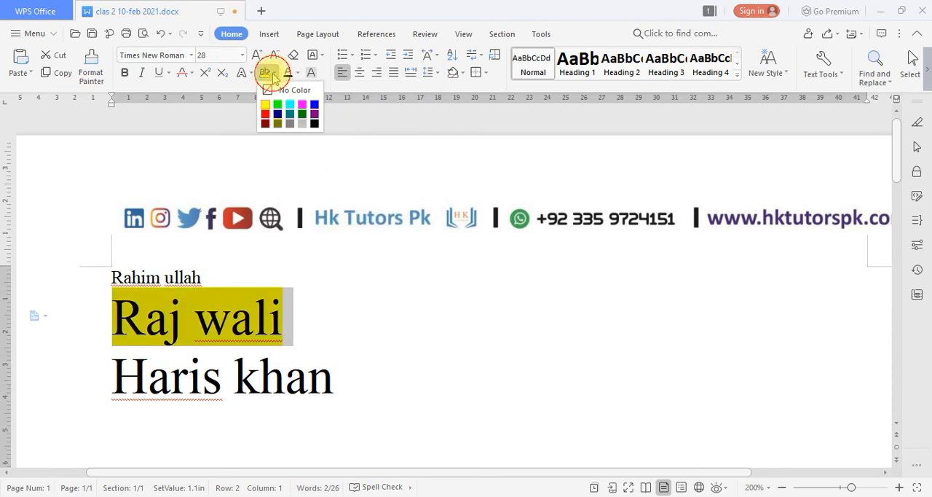
click(314, 123)
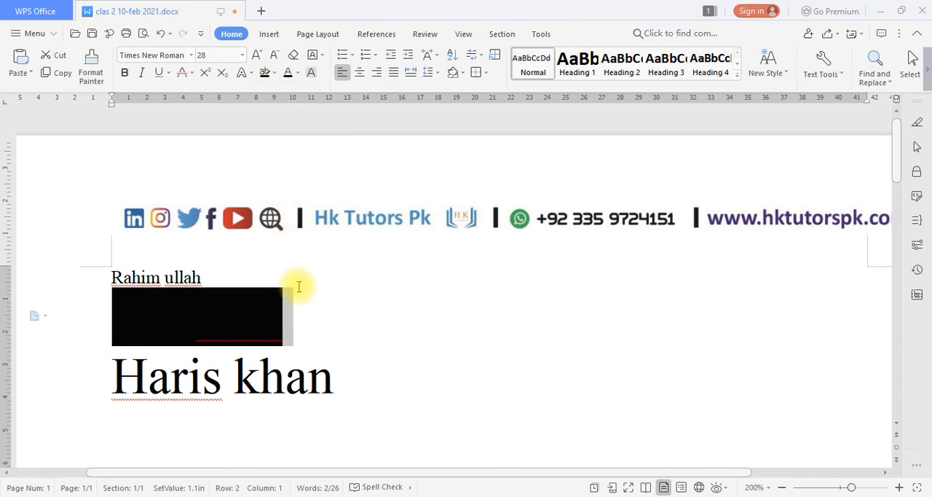
click(301, 320)
drag(300, 327, 101, 324)
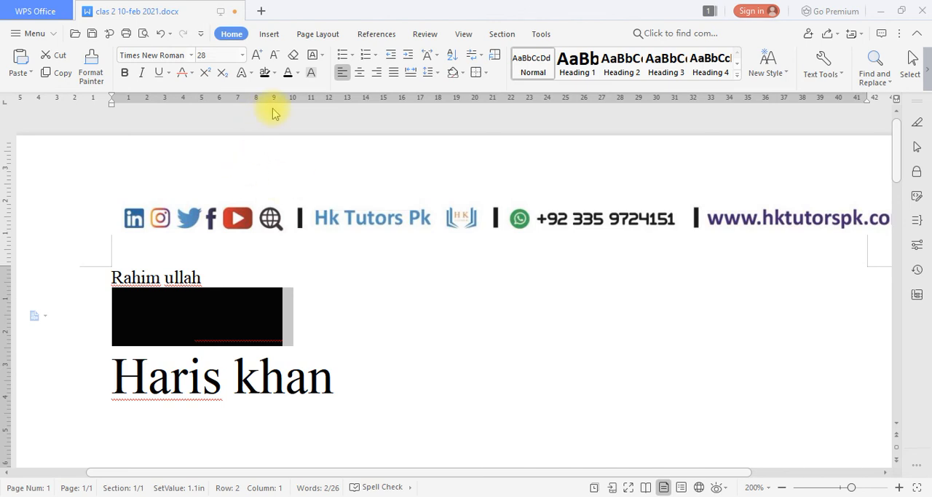
click(296, 74)
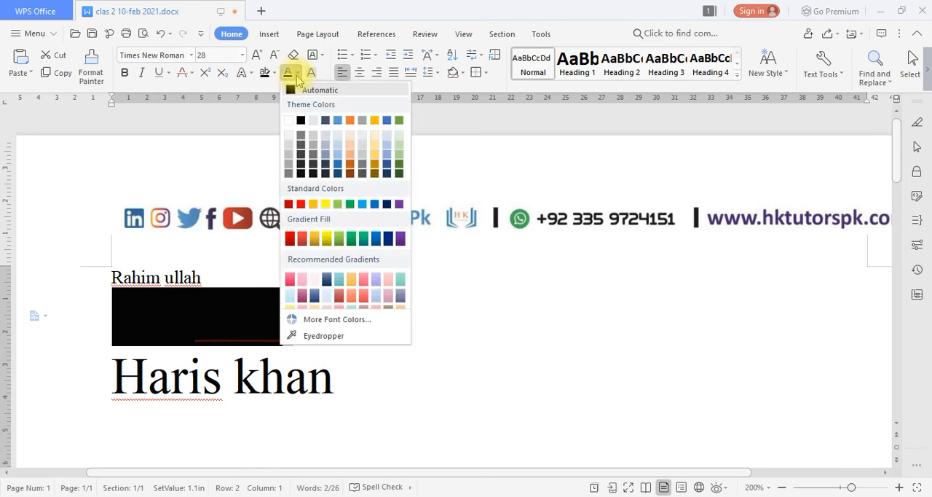
click(374, 120)
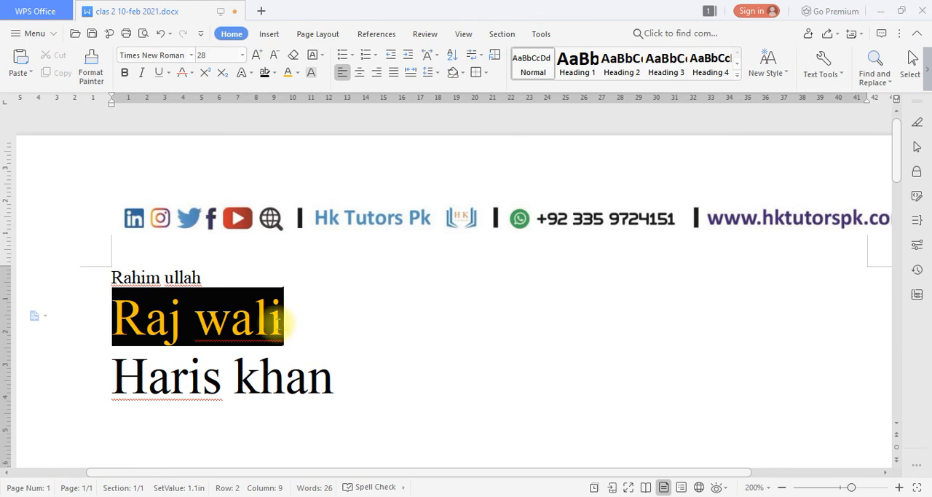
key(ctrl+z)
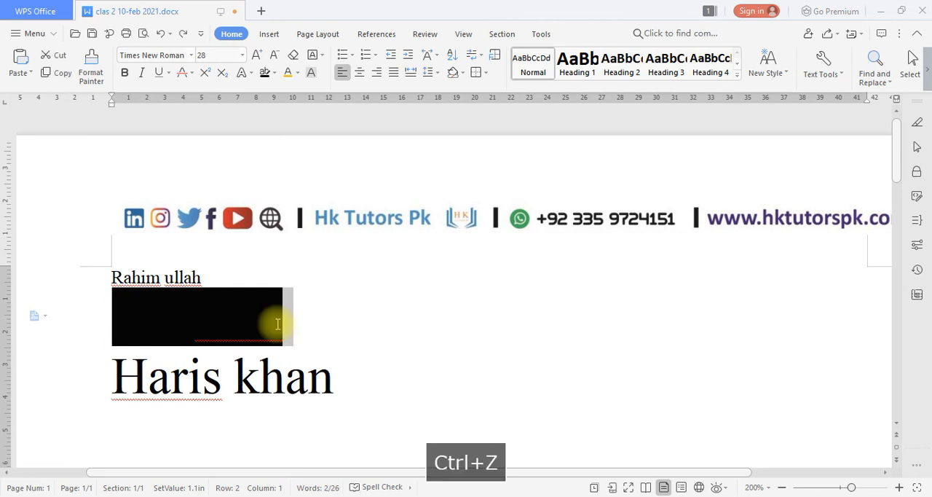
key(ctrl+z)
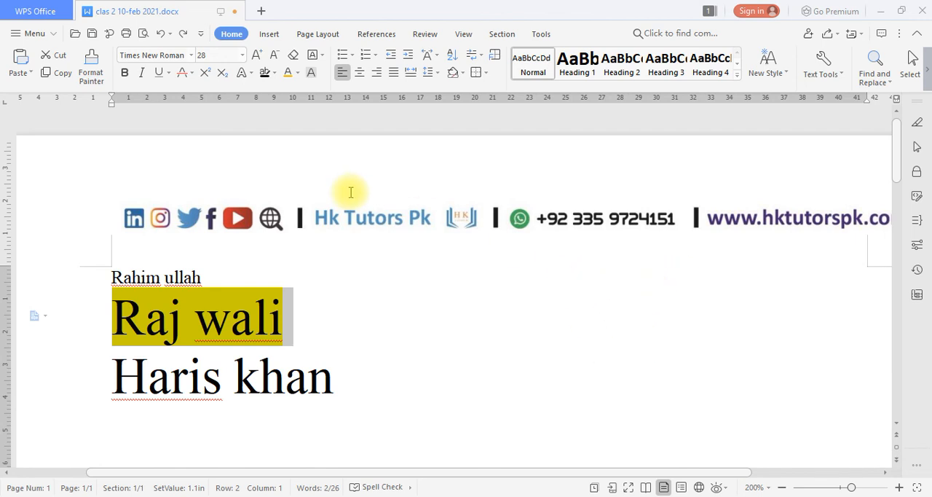
Change the case of the second row's text to Uppercase.
click(321, 55)
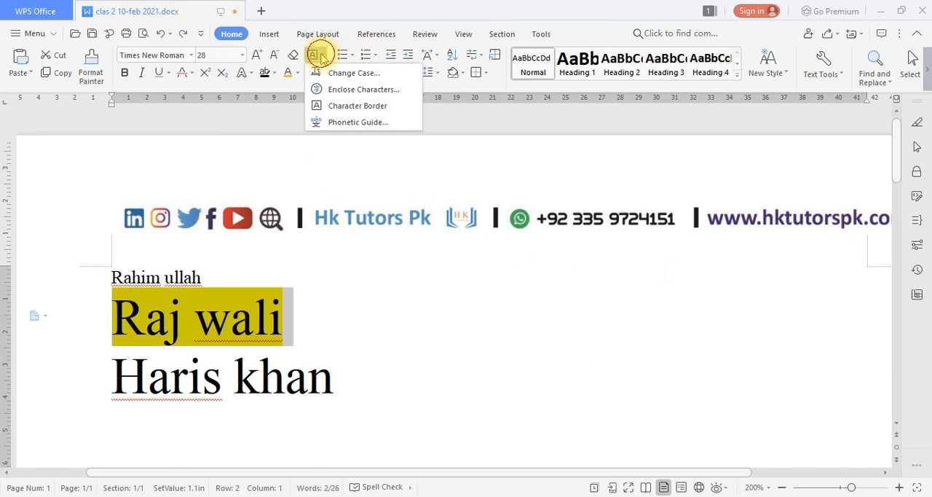
click(357, 73)
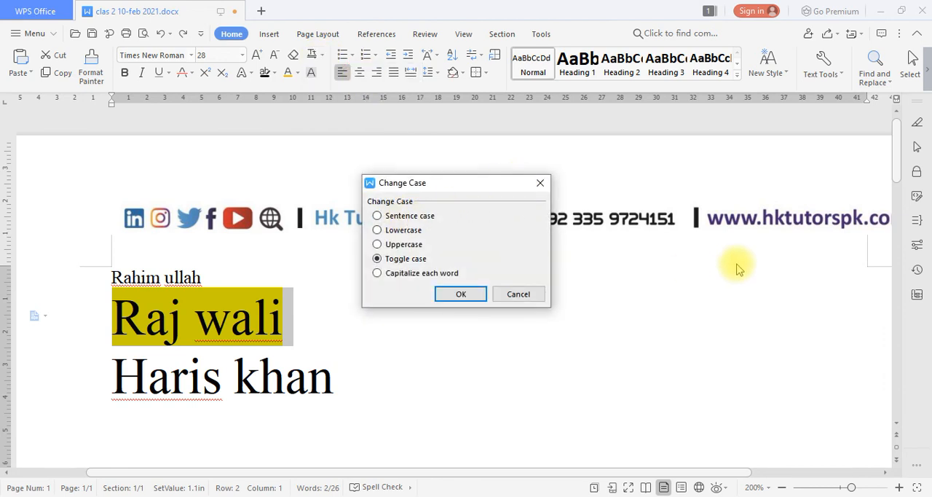
click(408, 217)
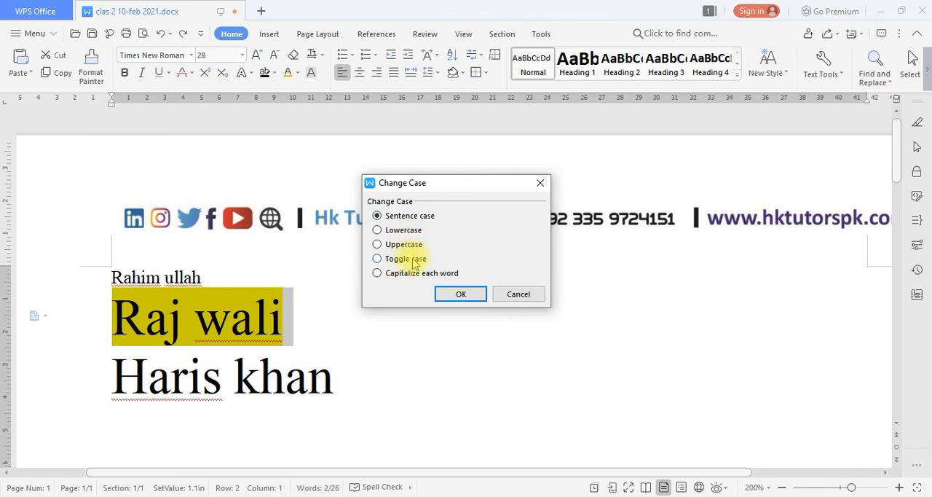
click(408, 258)
click(415, 251)
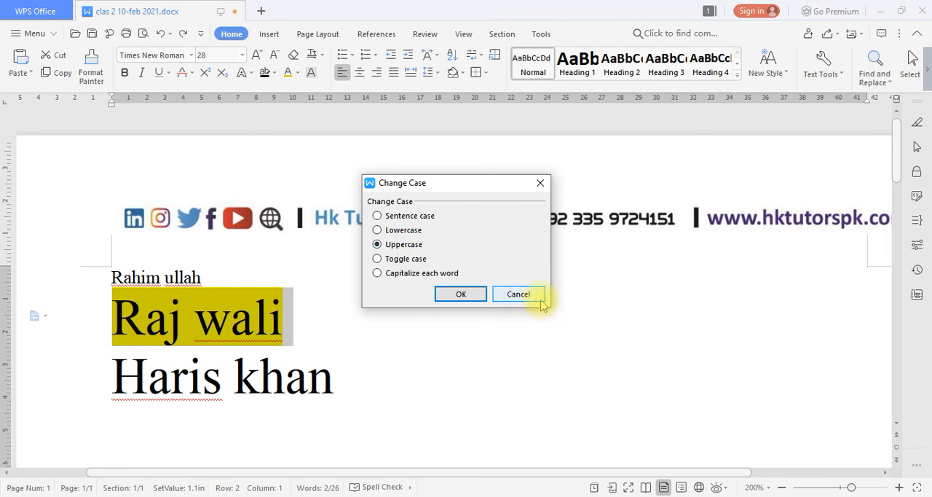
click(466, 297)
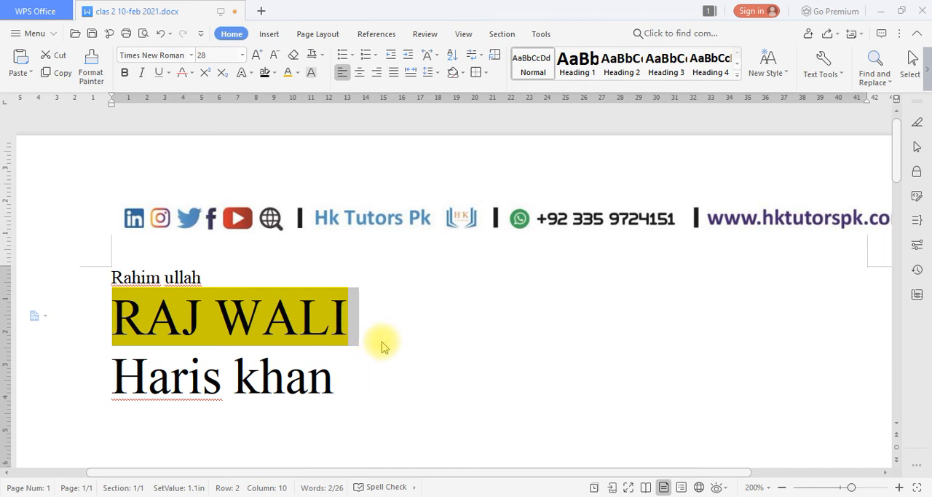
Save the document and select the last word of the third row.
click(380, 353)
scroll(379, 352, down, 5)
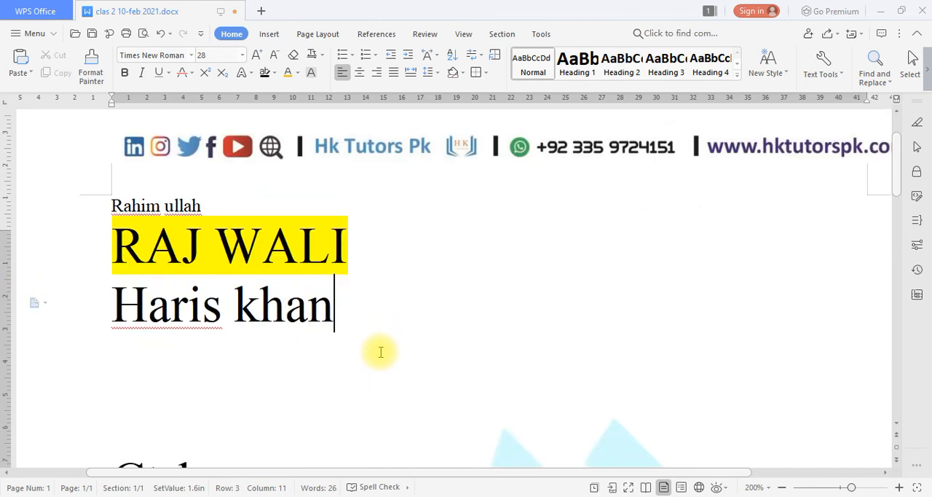
scroll(380, 352, up, 5)
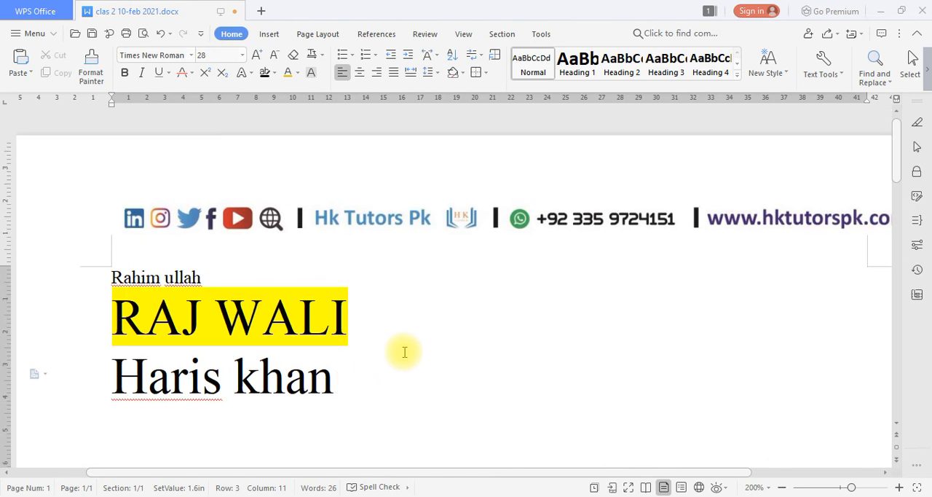
key(ctrl+s)
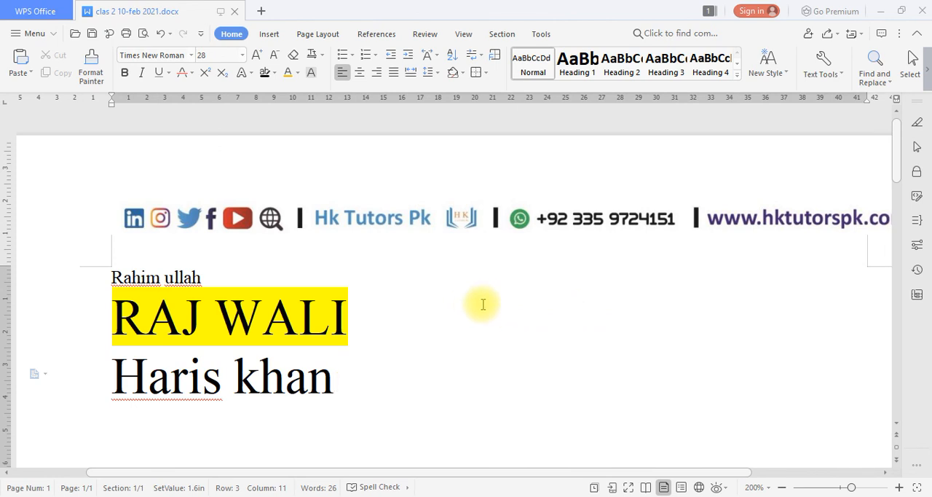
click(333, 386)
drag(333, 386, 244, 396)
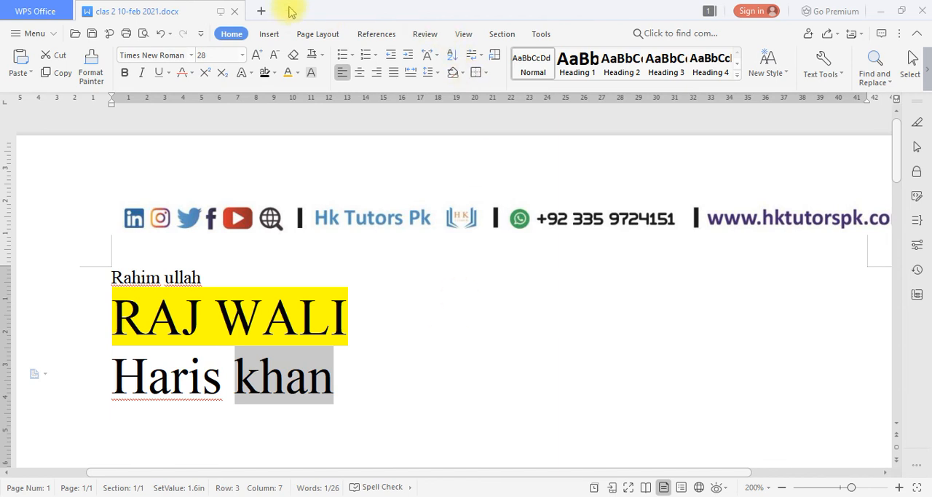
Create a blank spreadsheet in a new tab.
click(262, 11)
click(466, 76)
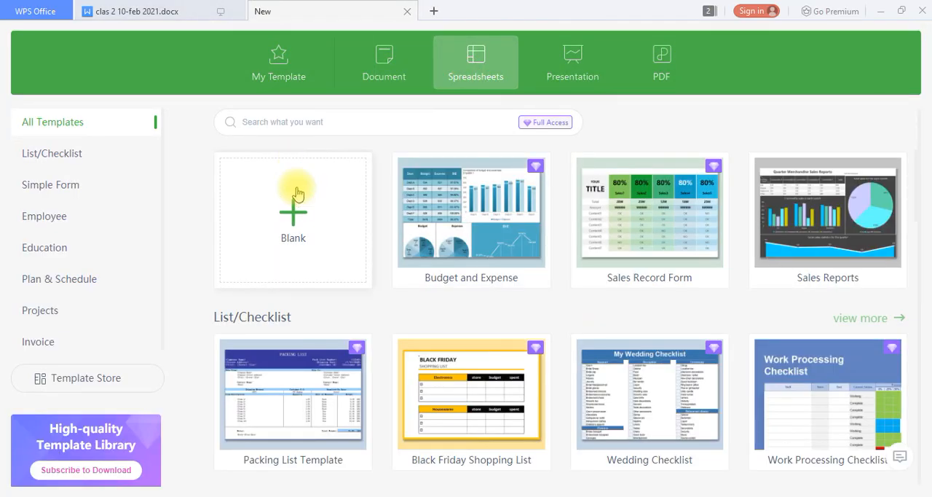
click(296, 191)
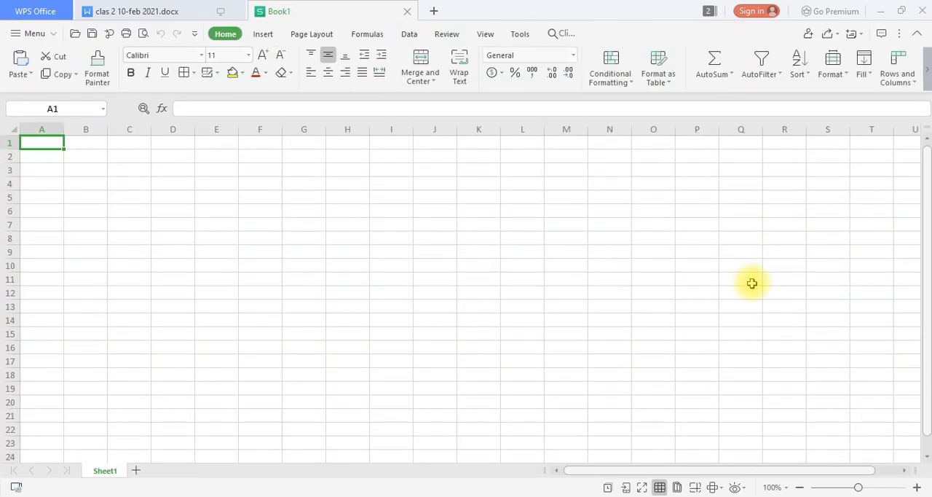
scroll(751, 283, up, 8)
Enter a first name in cell A1 and fill A2 and A3 with the same name through autocomplete.
text(haris)
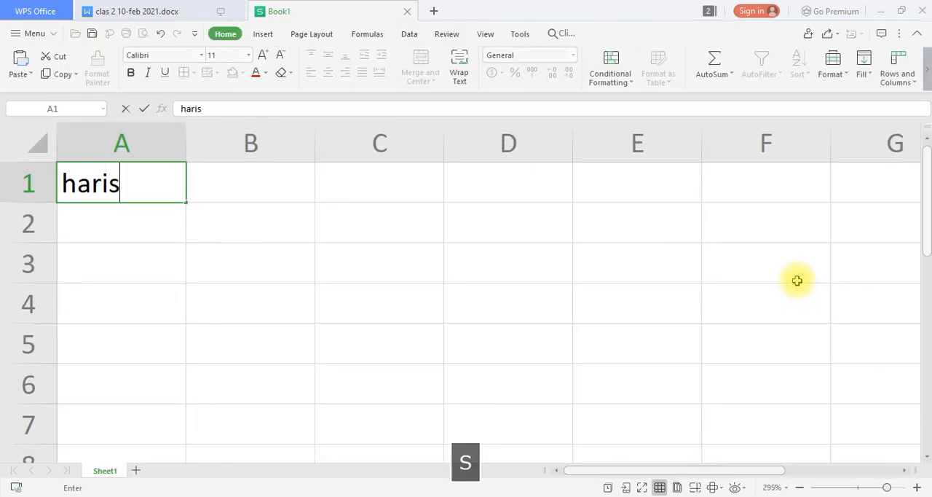
key(Return)
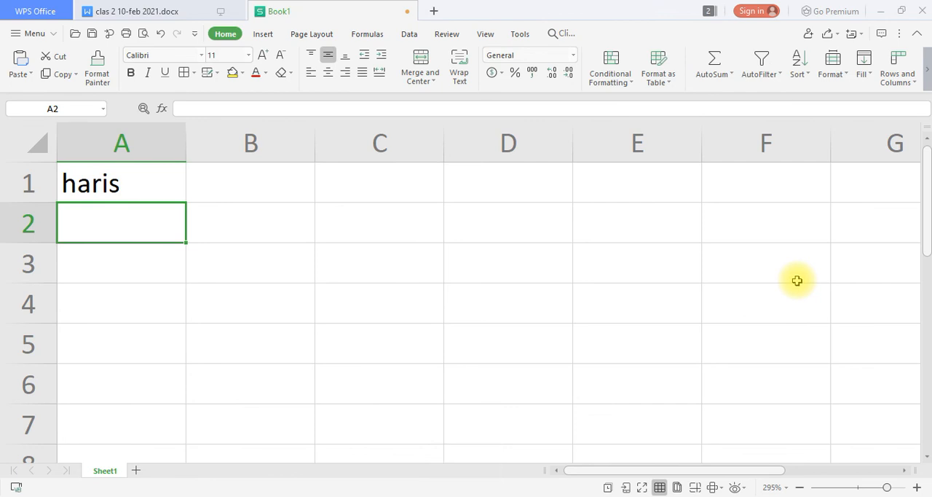
text(h)
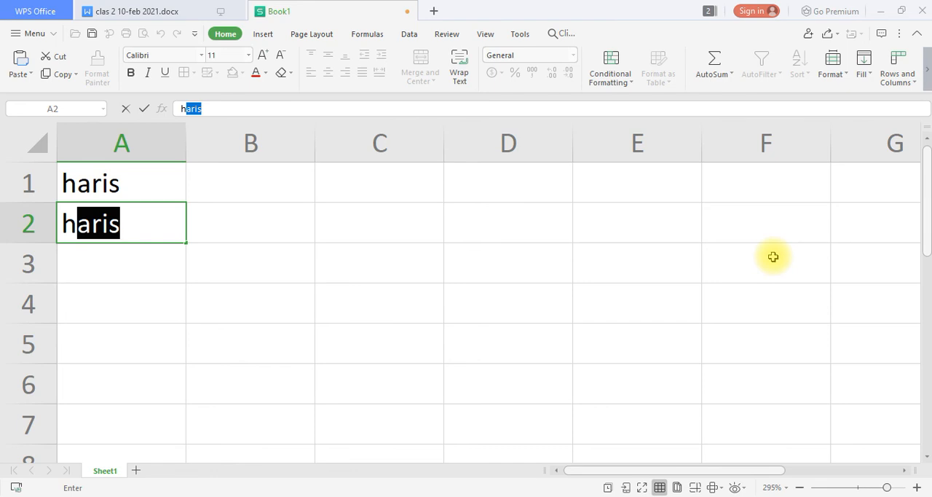
key(Return)
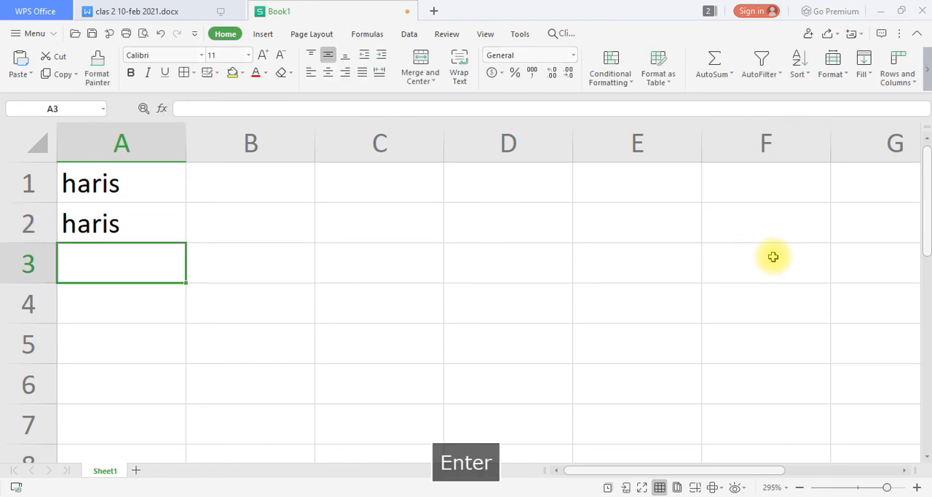
text(h)
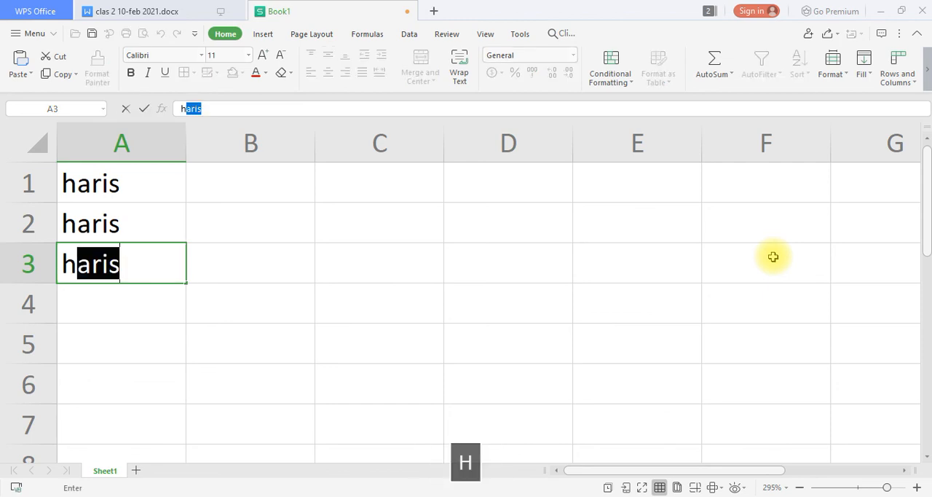
key(Return)
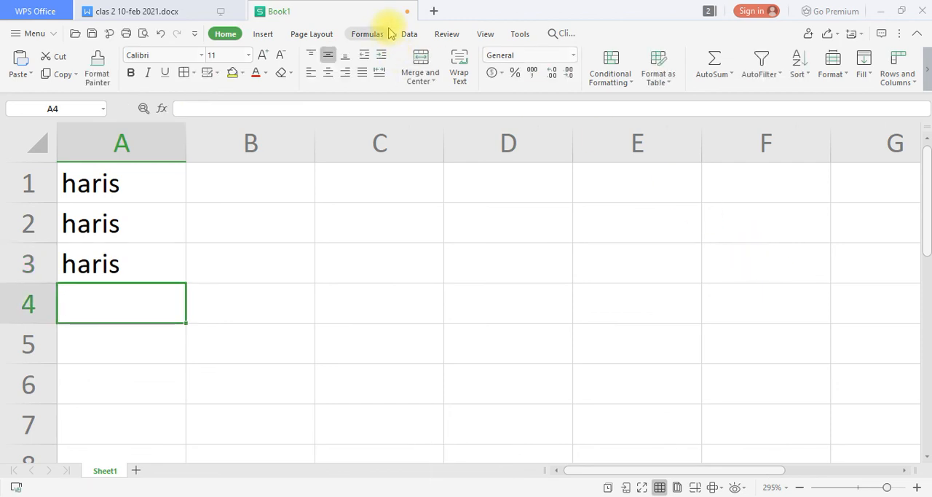
Close the new workbook without saving it and return to the letterhead document.
key(ctrl+w)
click(476, 282)
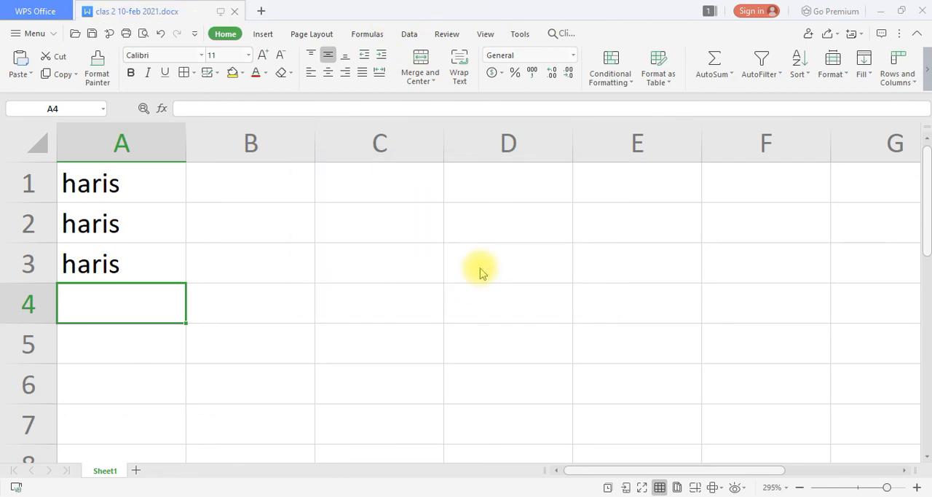
click(445, 338)
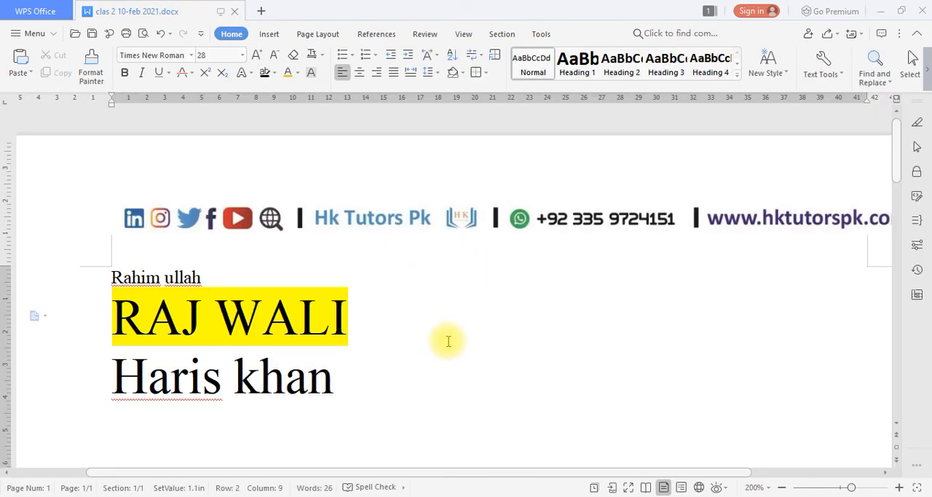
Save the letterhead document again.
key(ctrl+s)
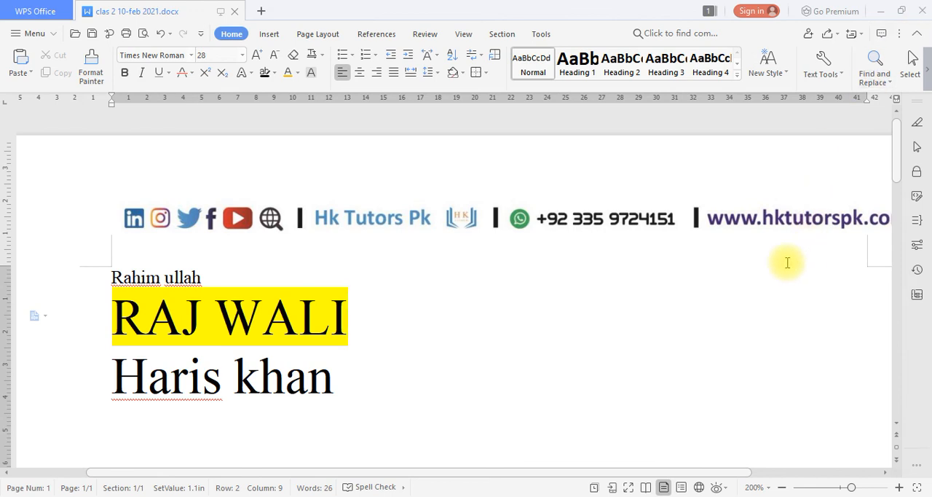
scroll(787, 263, down, 1)
key(ctrl+s)
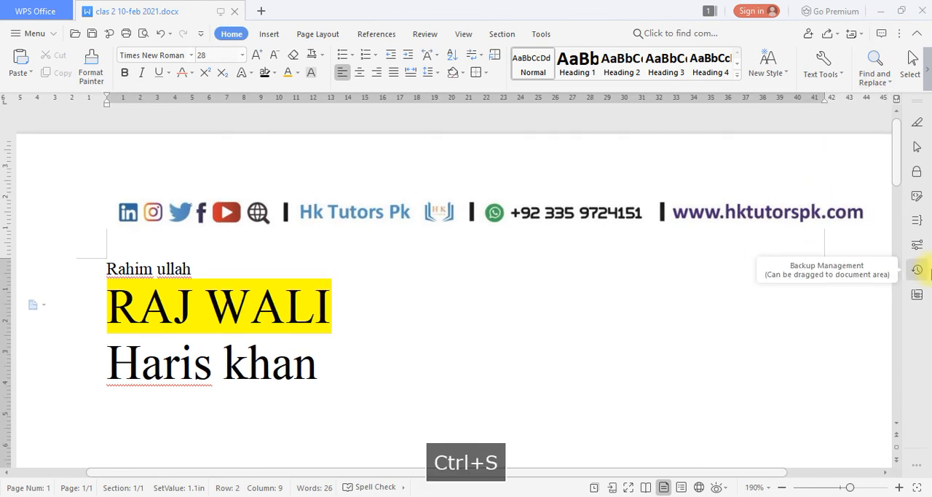